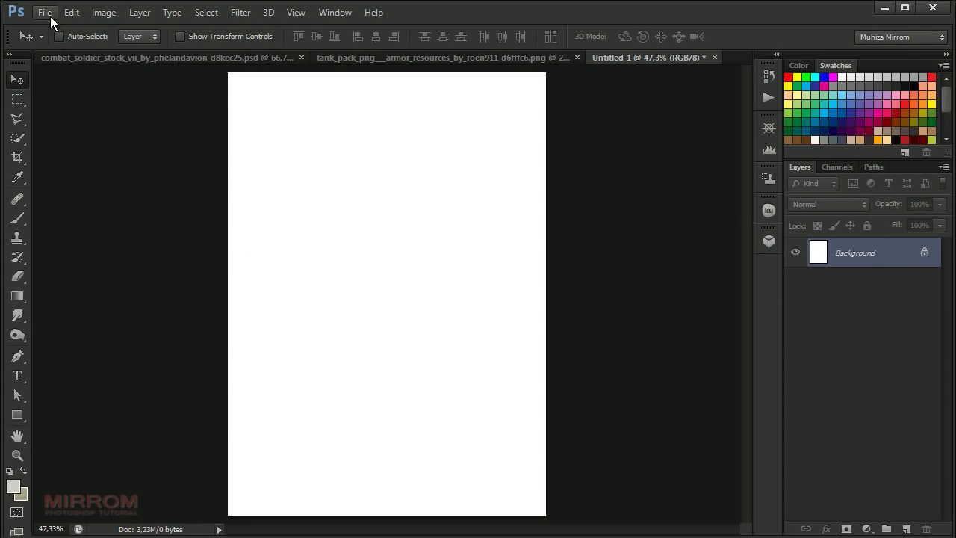
Step: Place crater_floor_5_by_castock into Untitled-1, scale it up over the lower canvas, and nudge it lower
left_click(46, 13)
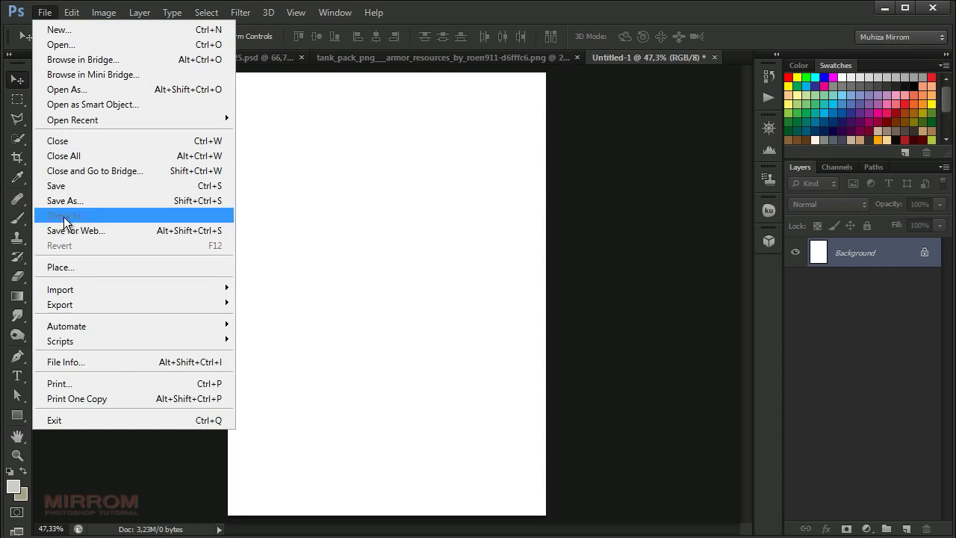
left_click(108, 267)
left_click_drag(514, 286, 506, 413)
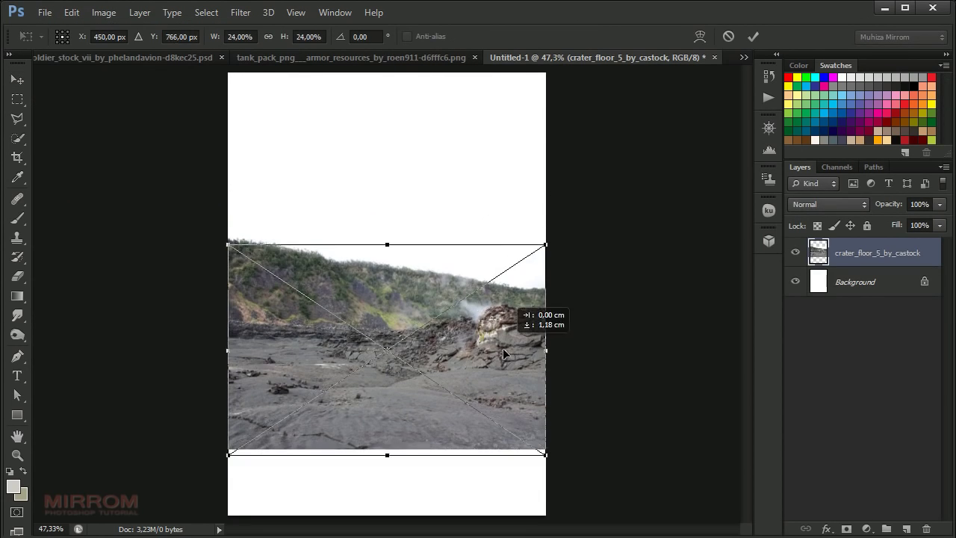
left_click_drag(547, 313, 602, 238)
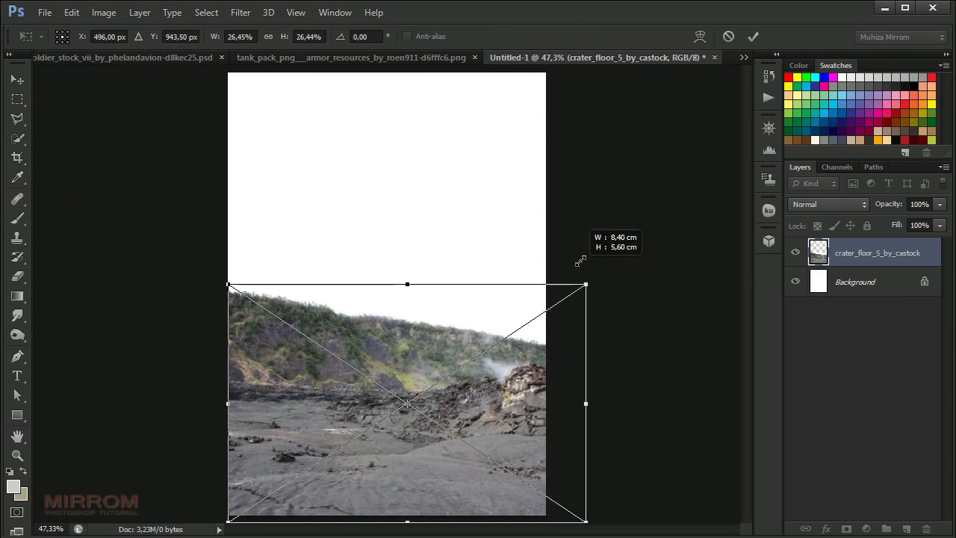
left_click_drag(228, 265, 187, 222)
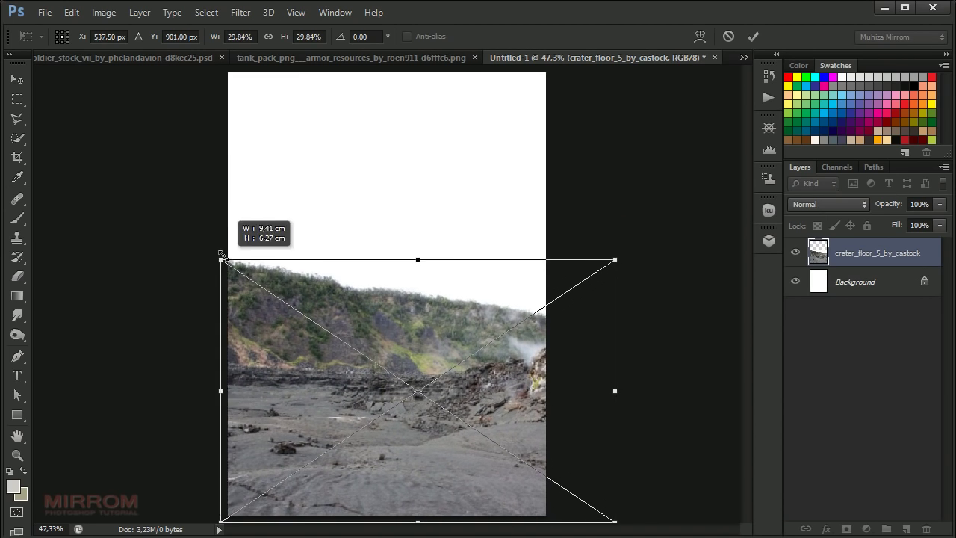
left_click_drag(615, 231, 626, 225)
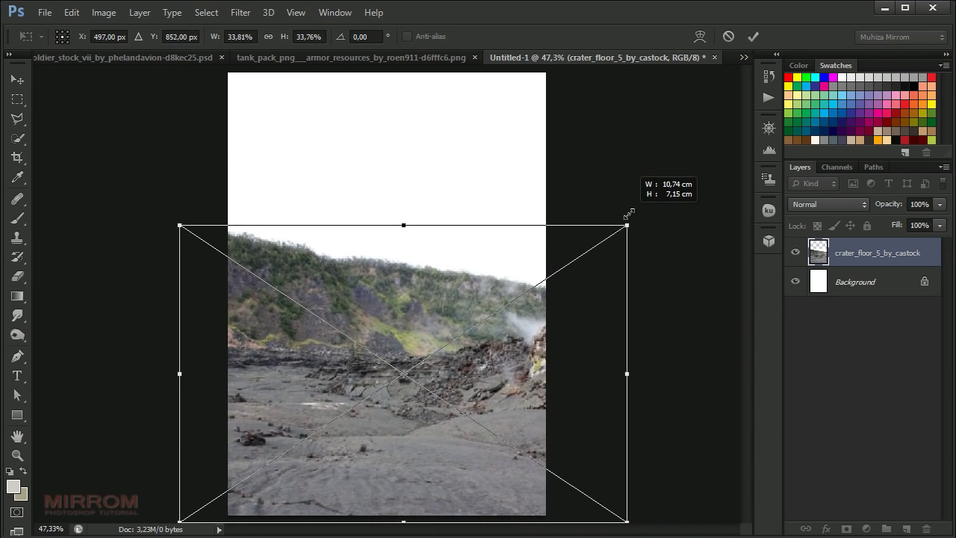
left_click(754, 37)
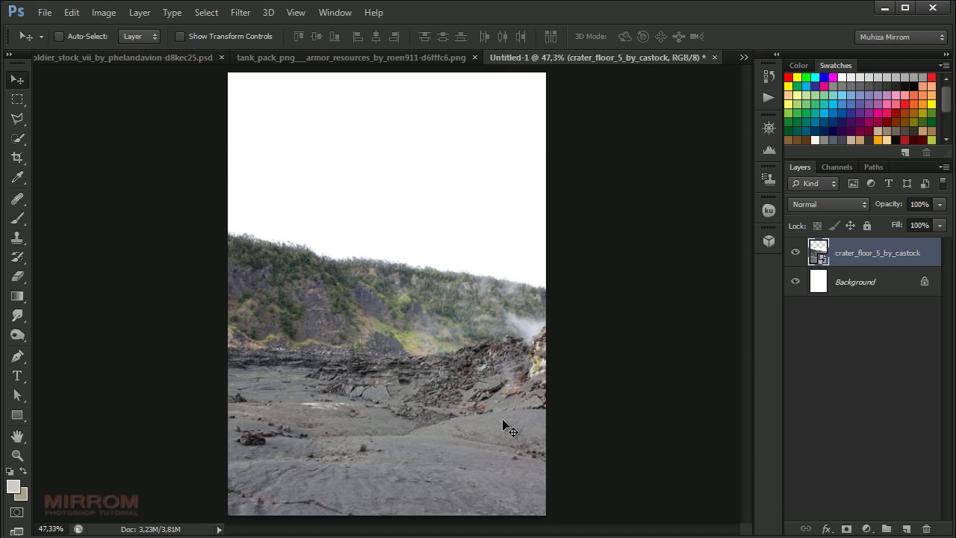
left_click_drag(503, 423, 503, 429)
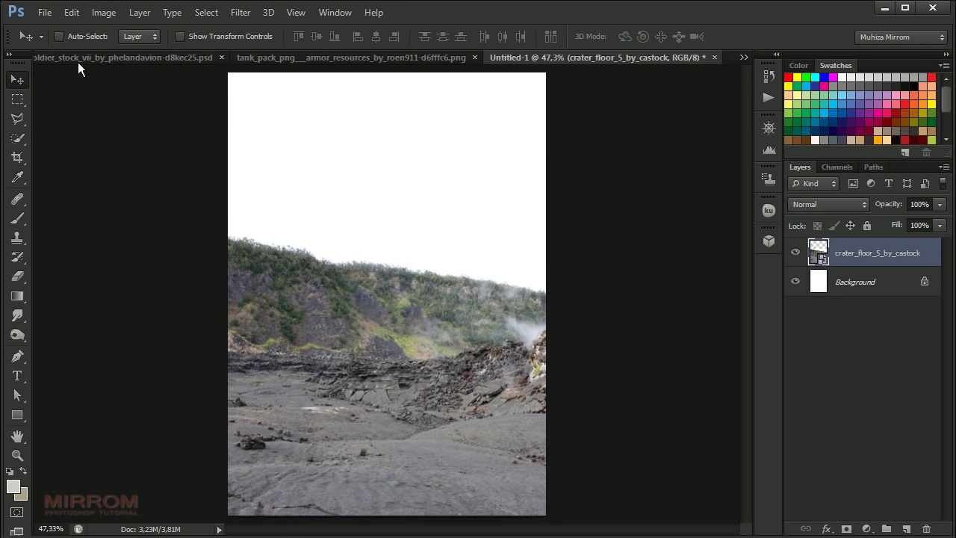
Step: Place the broken_road_by_arkytraveler image and flip it horizontally
left_click(44, 12)
left_click(177, 266)
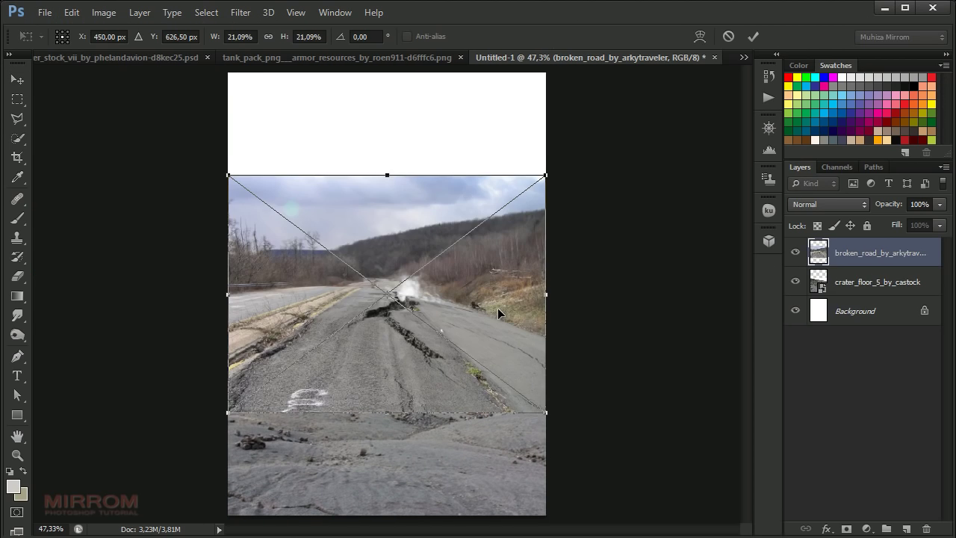
left_click_drag(497, 308, 494, 333)
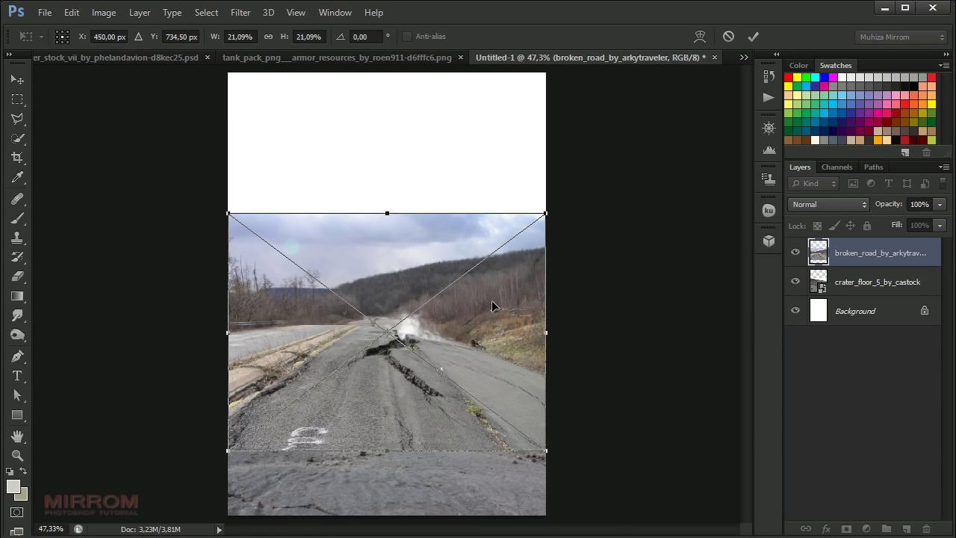
right_click(492, 304)
left_click(547, 512)
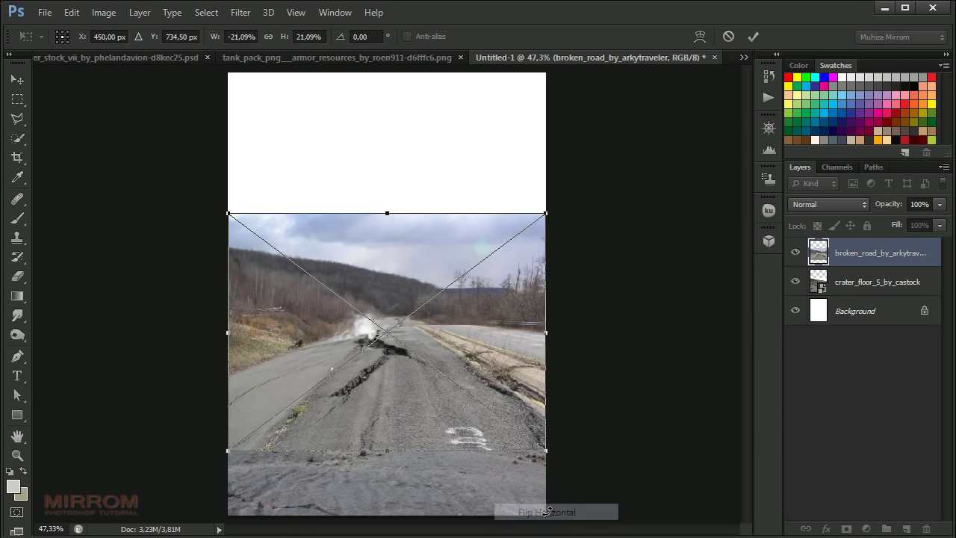
Step: Scale and align the road over the crater using lowered opacity, then restore 100% opacity
left_click_drag(482, 340, 490, 377)
left_click_drag(546, 266, 595, 221)
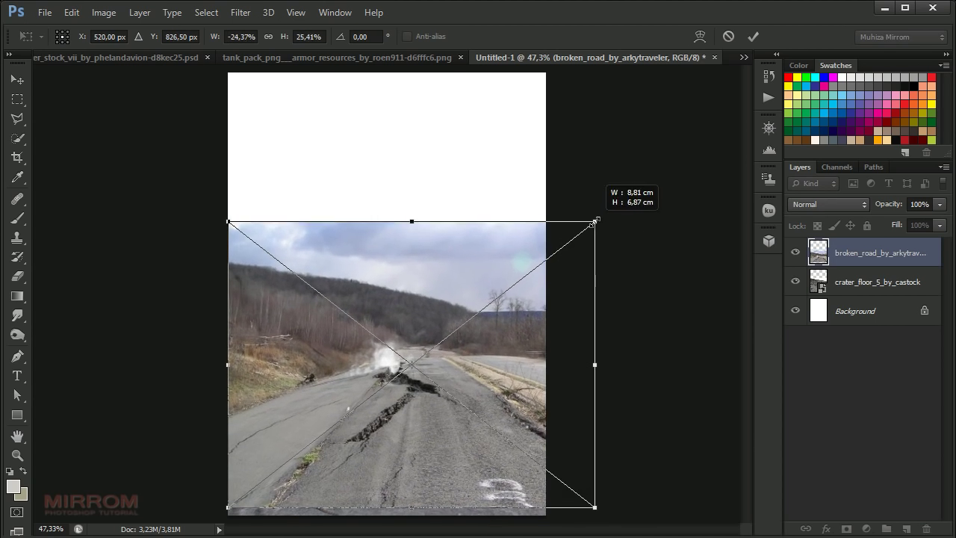
left_click_drag(895, 209, 869, 222)
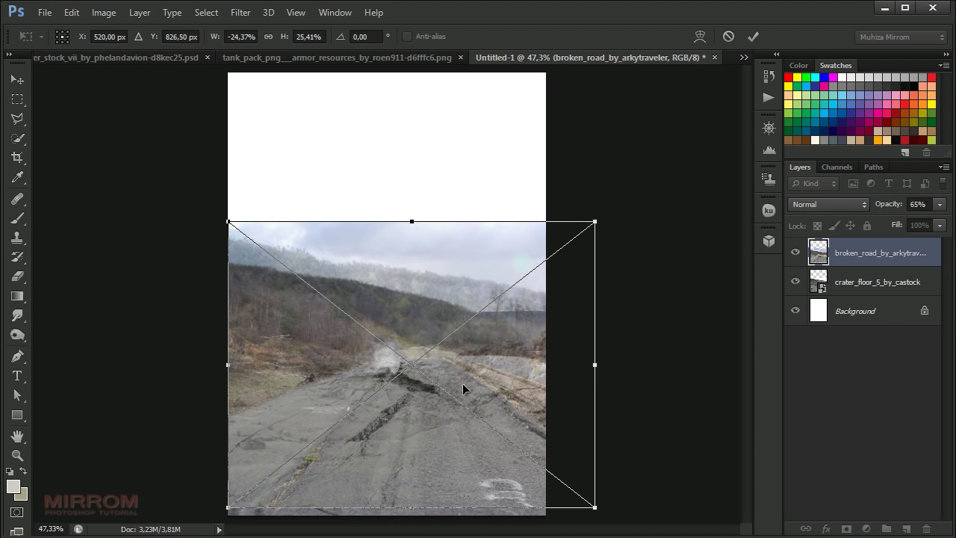
left_click_drag(498, 371, 489, 375)
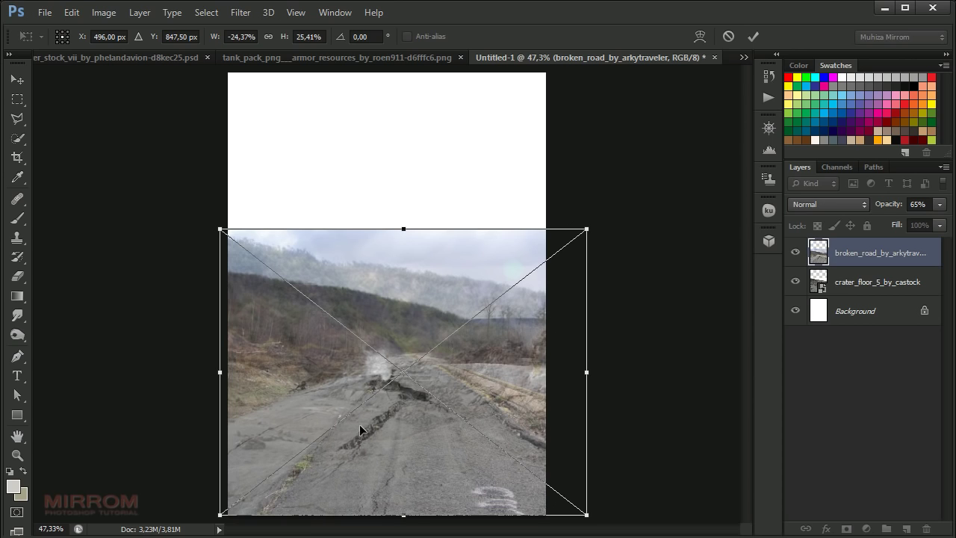
left_click_drag(595, 228, 588, 239)
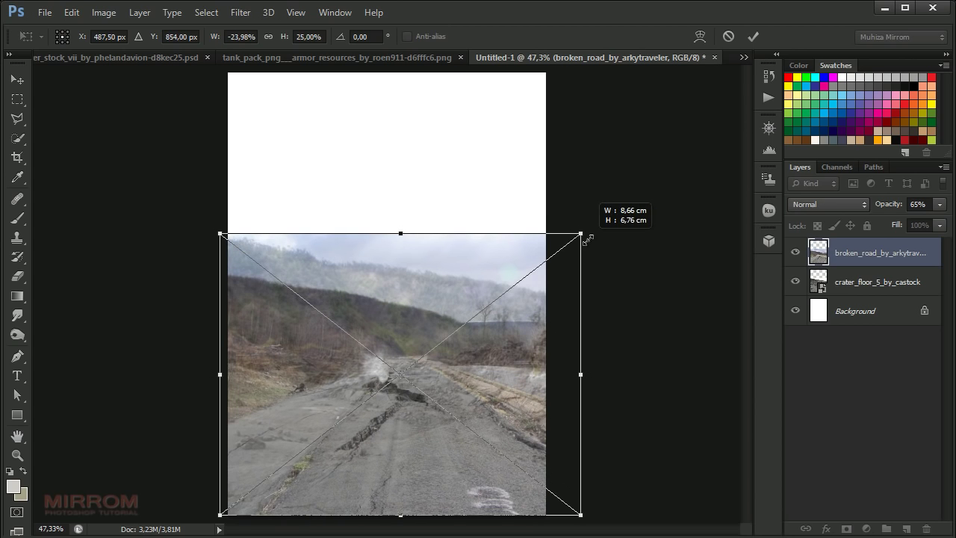
left_click(747, 39)
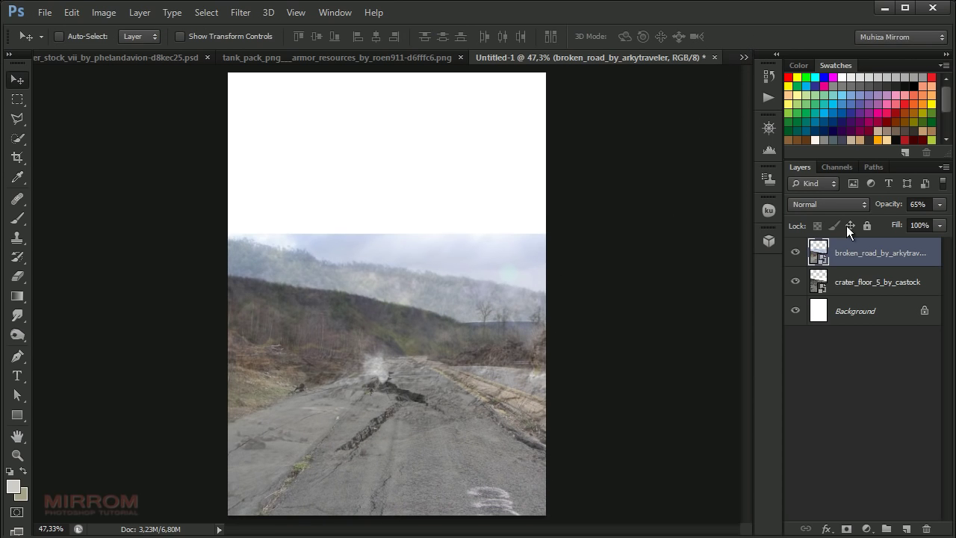
key("Return")
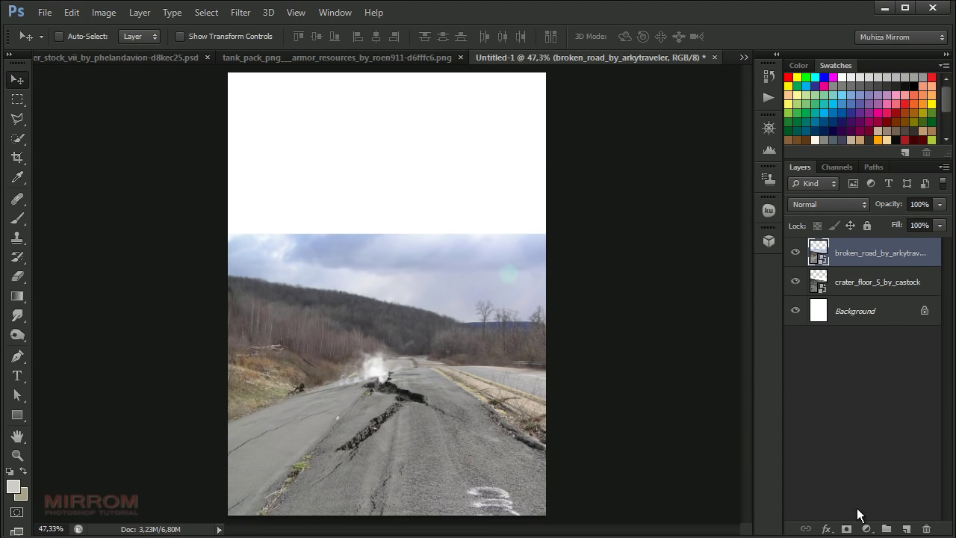
Step: Add a layer mask to broken_road and paint out its sky with a 150 px brush
left_click(847, 528)
key("b")
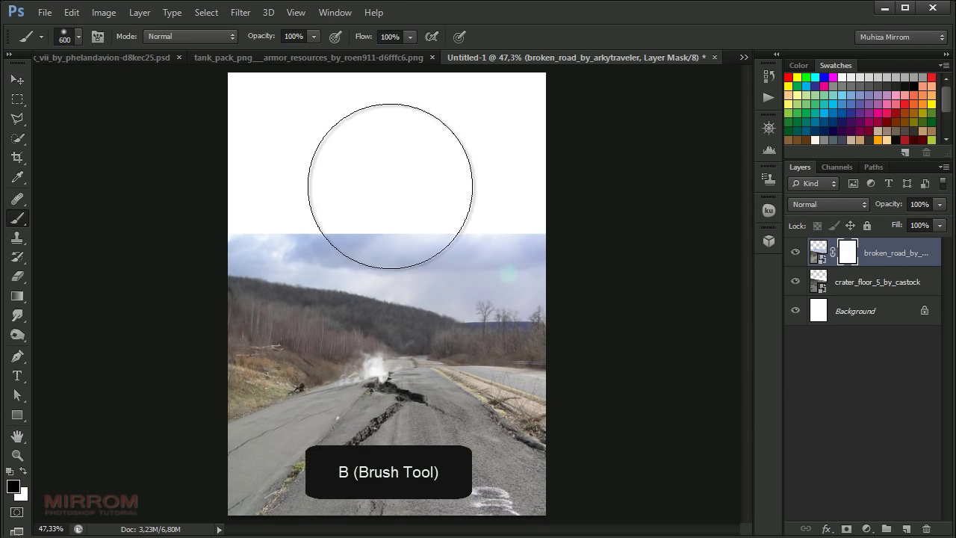
right_click(17, 218)
left_click(59, 219)
right_click(394, 187)
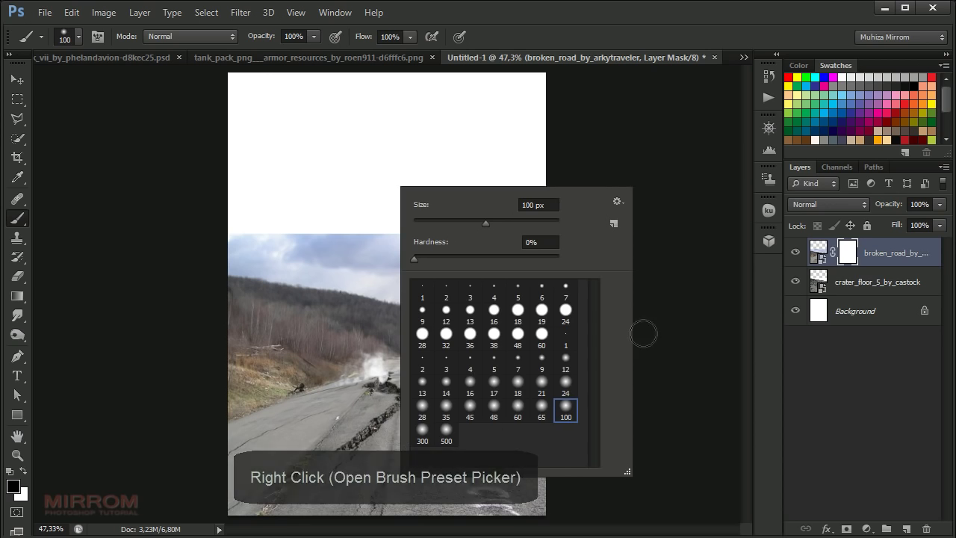
left_click(709, 288)
key("bracketright")
mouse_move(429, 231)
left_mouse_down()
mouse_move(518, 257)
mouse_move(412, 256)
mouse_move(311, 281)
mouse_move(523, 321)
mouse_move(560, 429)
left_mouse_up()
Step: Blend the road into the left hillside, hiding grass and restoring road texture at 46% opacity
key("alt+space")
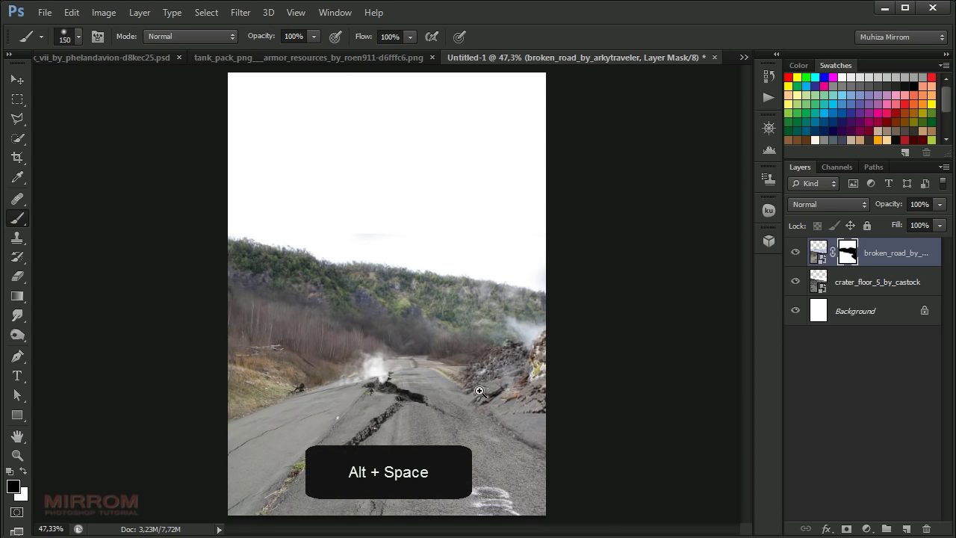
left_click(480, 391)
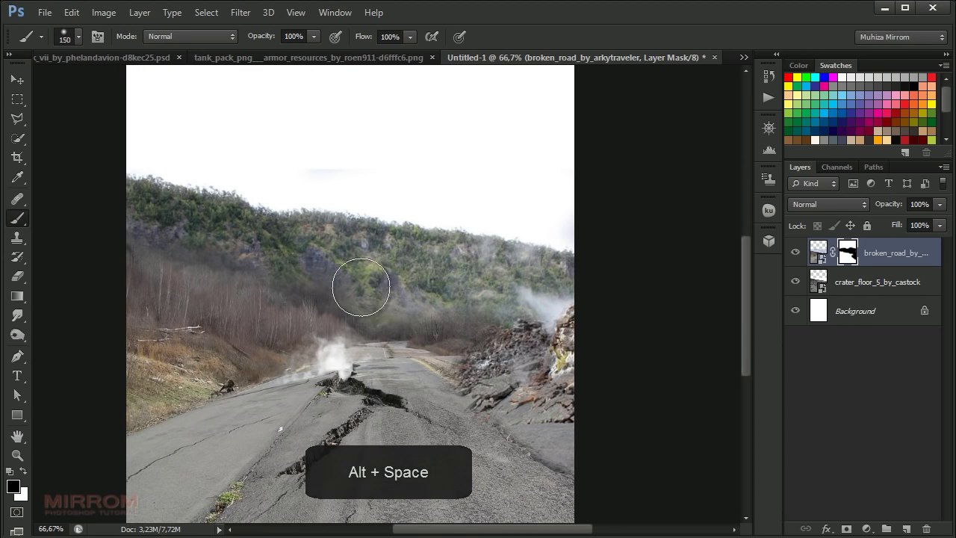
mouse_move(361, 287)
left_mouse_down()
mouse_move(277, 288)
mouse_move(187, 311)
mouse_move(142, 396)
mouse_move(284, 351)
mouse_move(277, 341)
mouse_move(427, 321)
mouse_move(455, 348)
mouse_move(576, 410)
left_mouse_up()
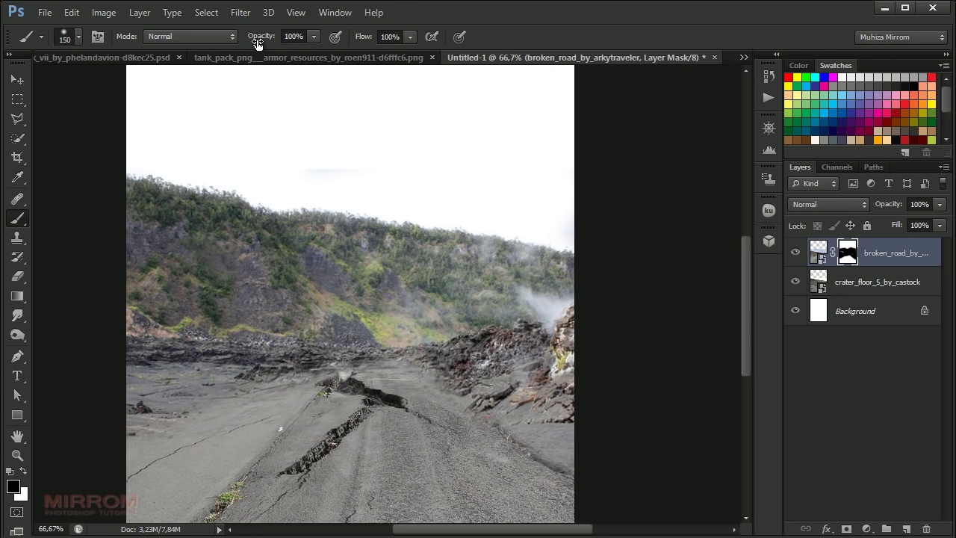
left_click_drag(250, 43, 249, 42)
mouse_move(235, 491)
left_mouse_down()
mouse_move(201, 523)
mouse_move(142, 486)
left_mouse_up()
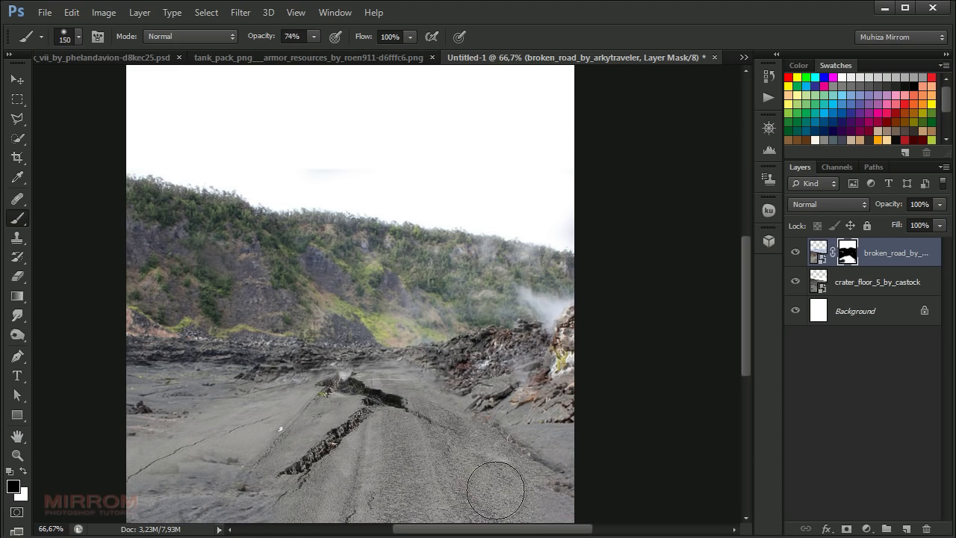
left_click_drag(252, 43, 250, 43)
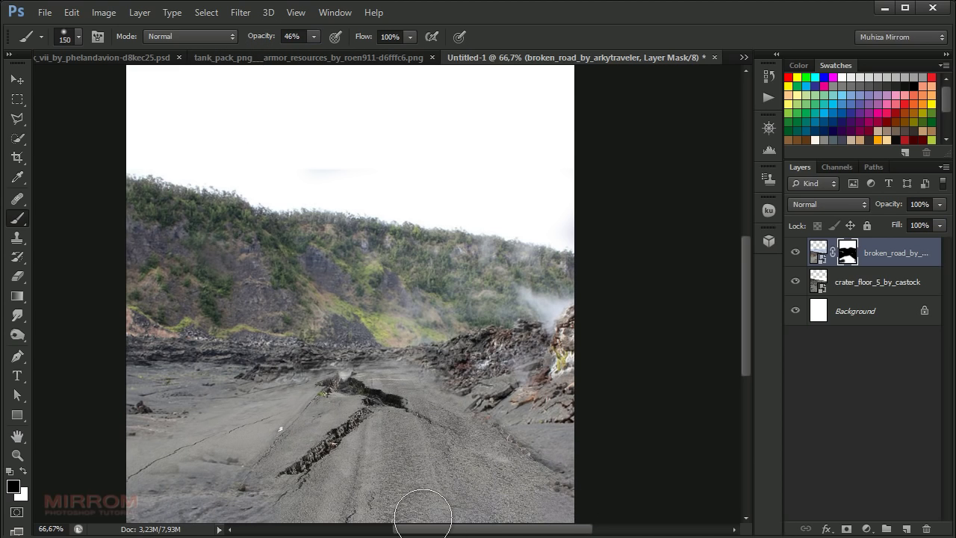
key("x")
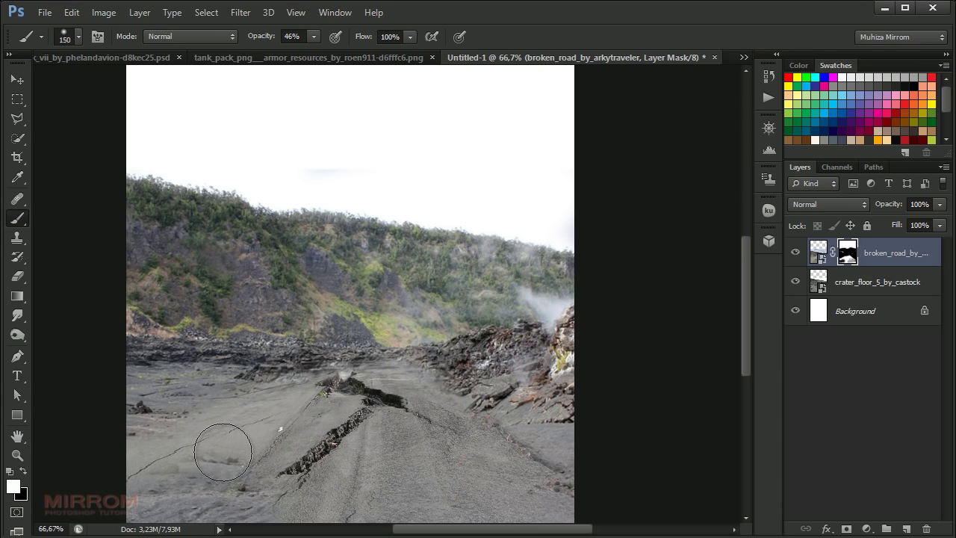
left_click_drag(224, 452, 190, 469)
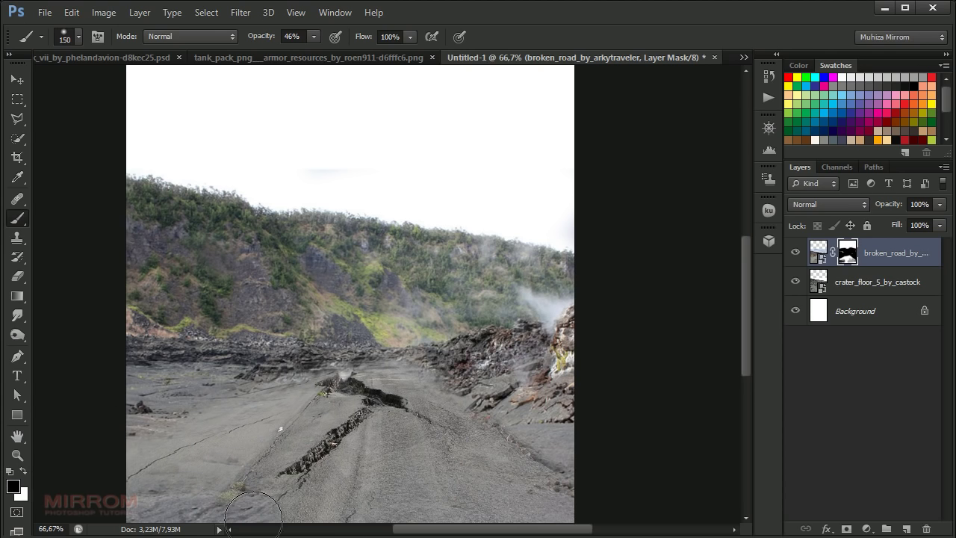
Step: Set the brush to 31% opacity and size 100, check the hillside, and fit the poster on screen
left_click_drag(256, 43, 244, 43)
key("bracketleft")
key("bracketleft")
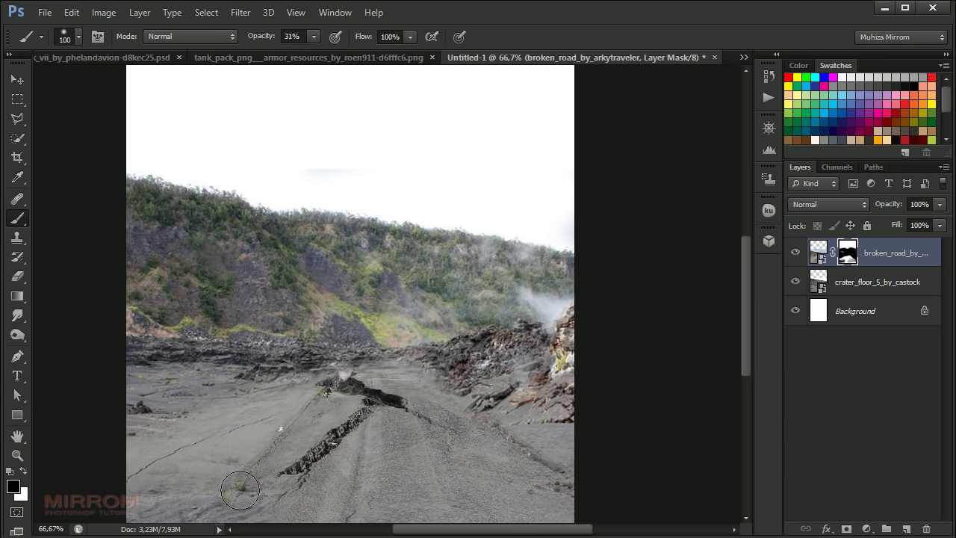
left_click(384, 294, "ctrl")
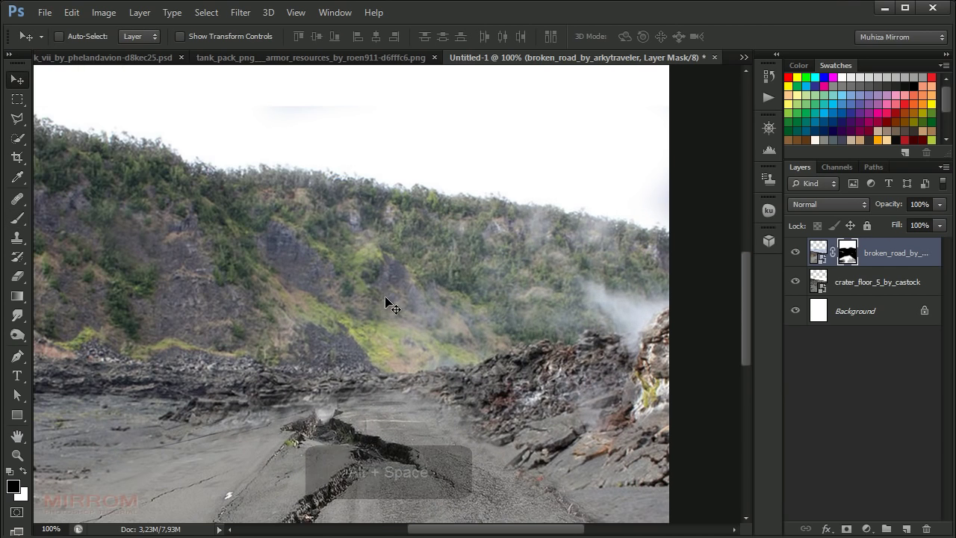
left_click(330, 250, "alt")
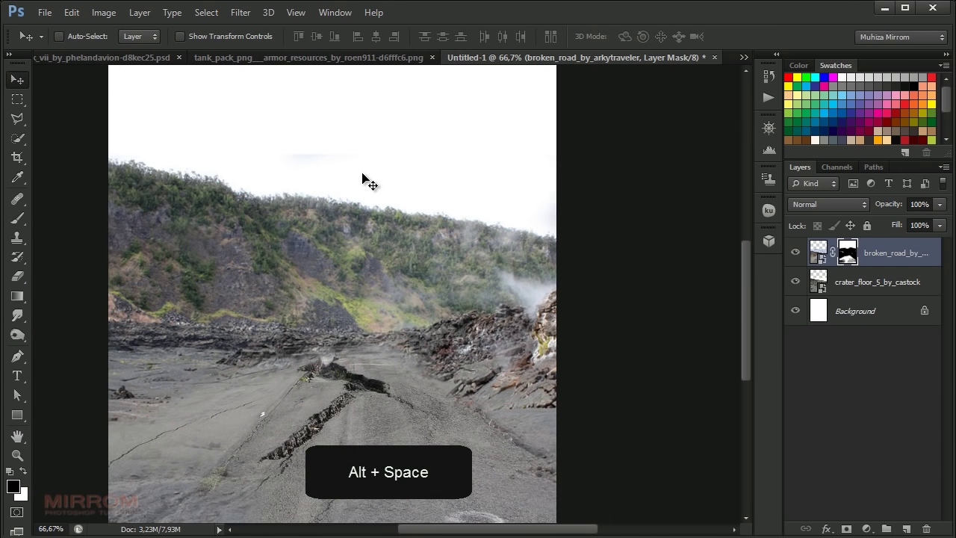
left_click(334, 149)
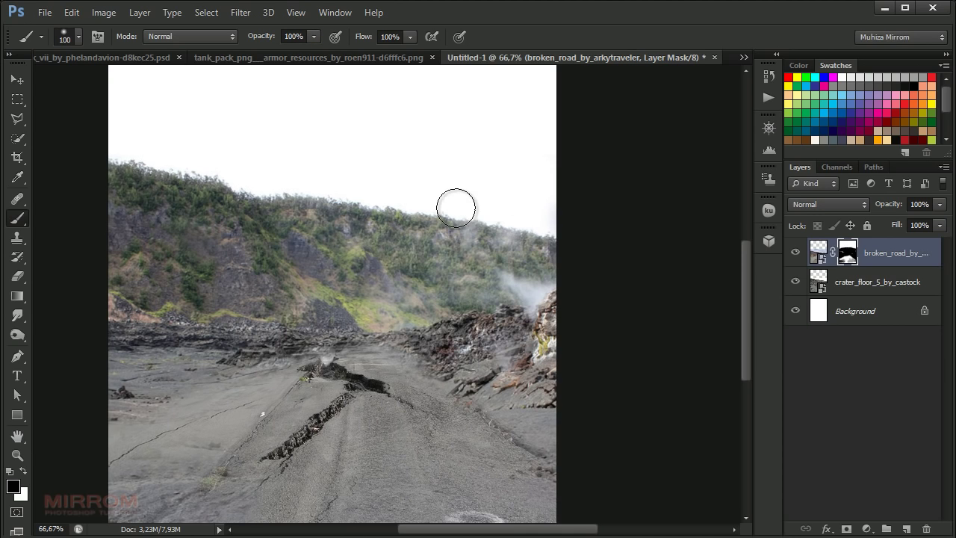
scroll(452, 200, "up", 2)
key("ctrl+0")
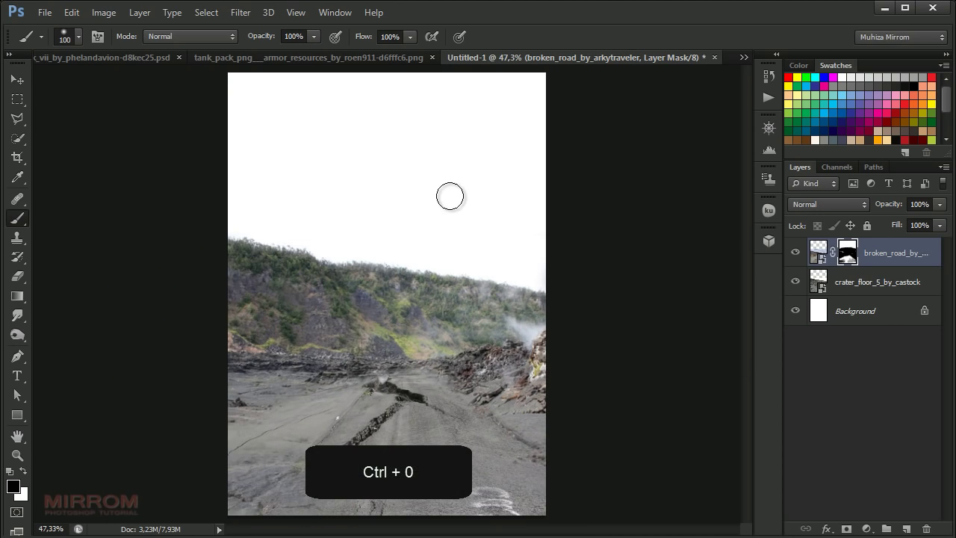
key("ctrl")
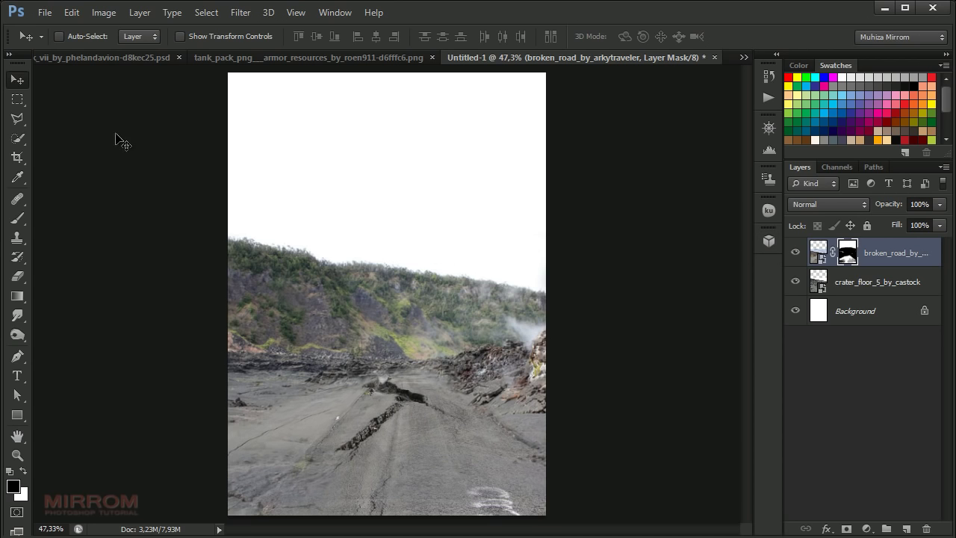
Step: Place clouds_014_by_rushpoint_stock, flip it horizontally, and enlarge it over the sky
left_click(43, 11)
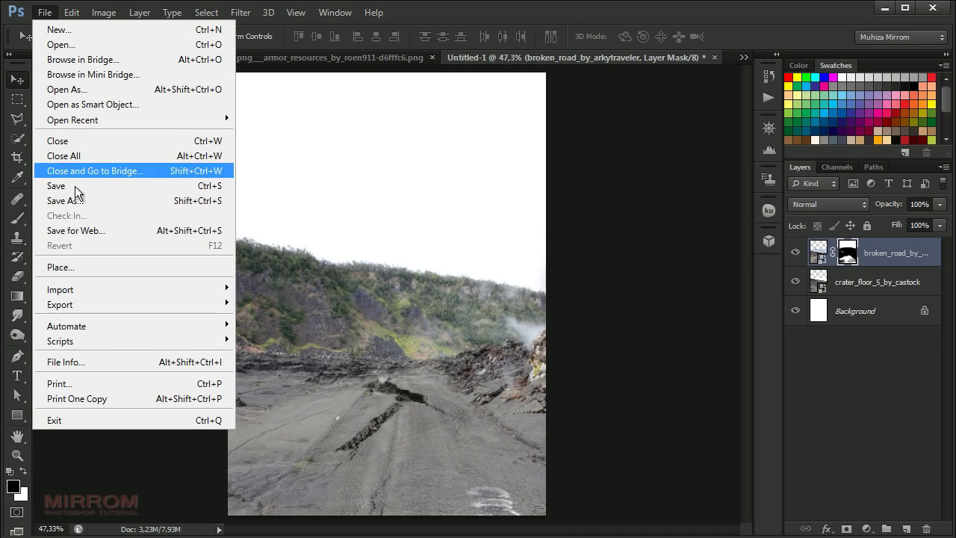
left_click(81, 260)
right_click(426, 188)
left_click(489, 401)
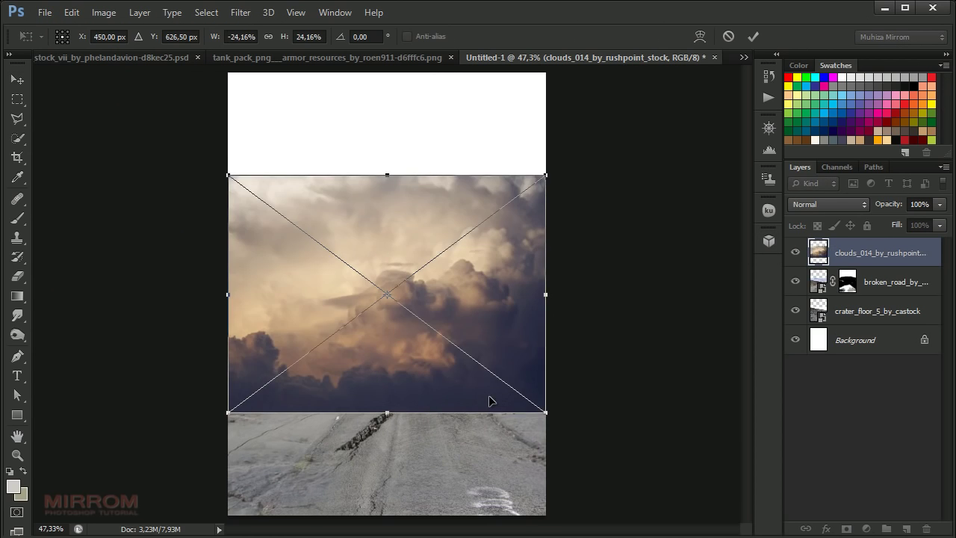
left_click_drag(546, 175, 619, 105)
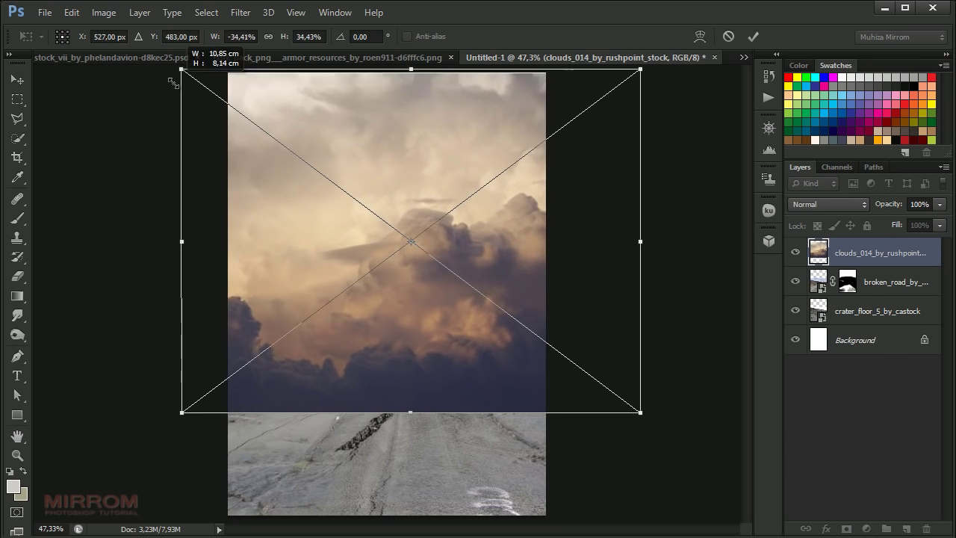
left_click_drag(228, 98, 169, 59)
left_click_drag(527, 255, 528, 219)
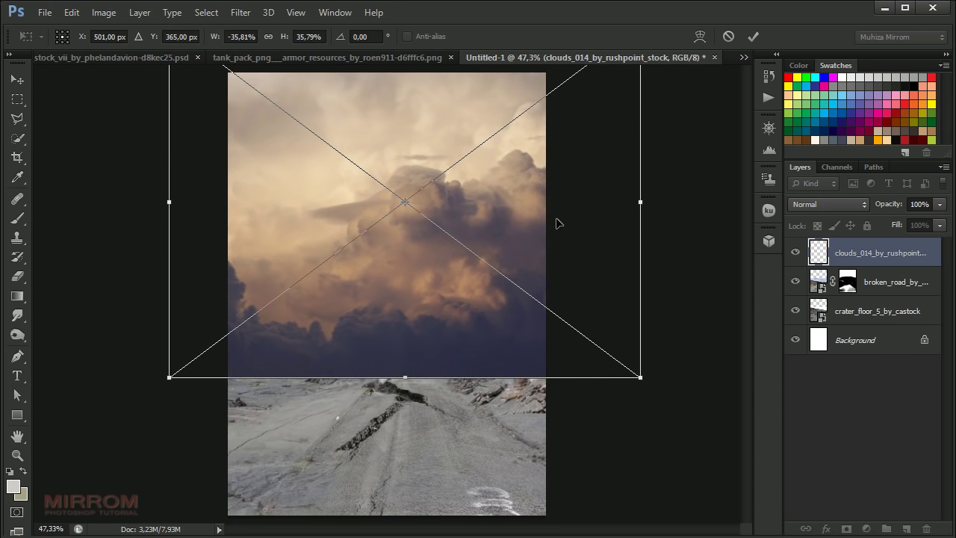
mouse_move(899, 211)
left_mouse_down()
mouse_move(872, 213)
mouse_move(917, 221)
left_mouse_up()
key("Return")
Step: Shrink the clouds slightly from the lower-left corner with Free Transform
key("ctrl+t")
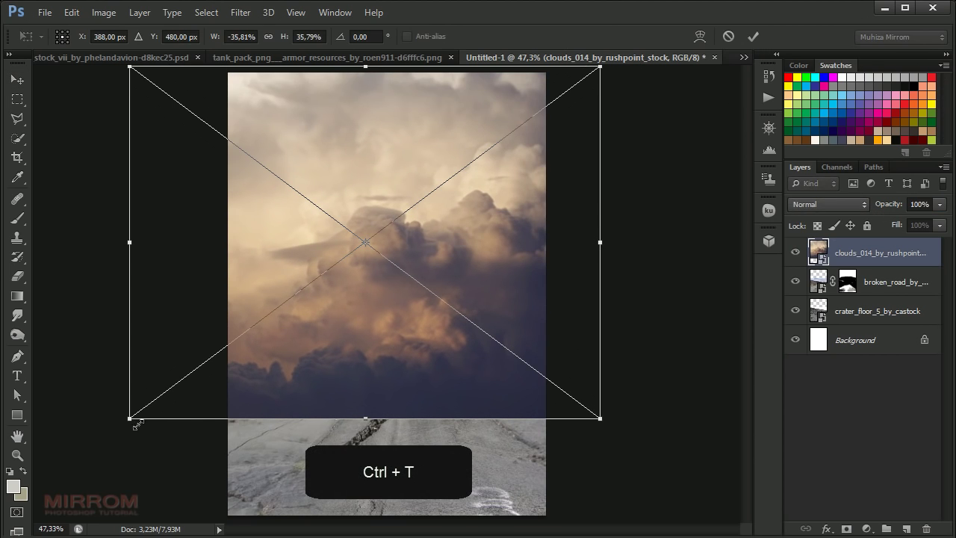
left_click_drag(133, 420, 195, 381)
key("Return")
key("ctrl+t")
Step: Commit the clouds, add a mask, and paint out the sky's lower edge along the horizon
left_click(751, 39)
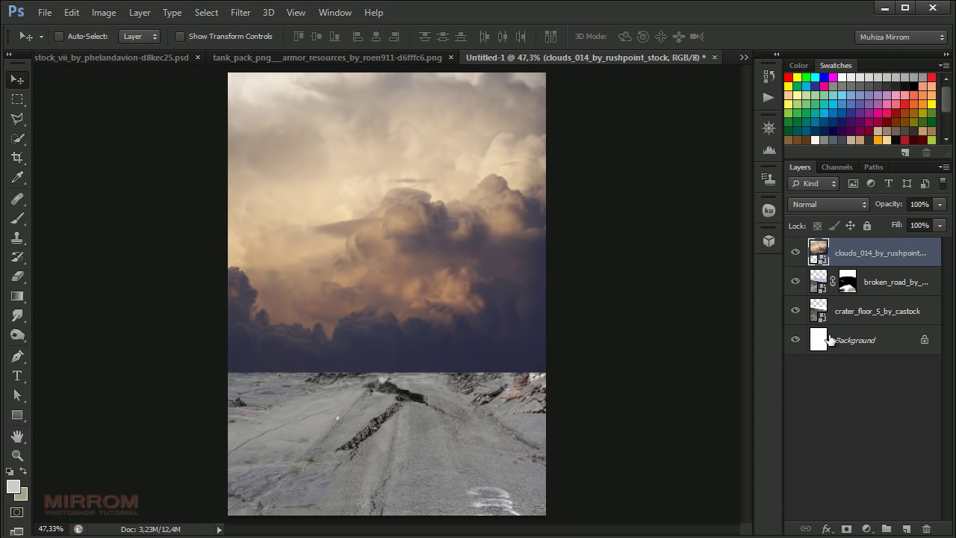
left_click(847, 529)
key("b")
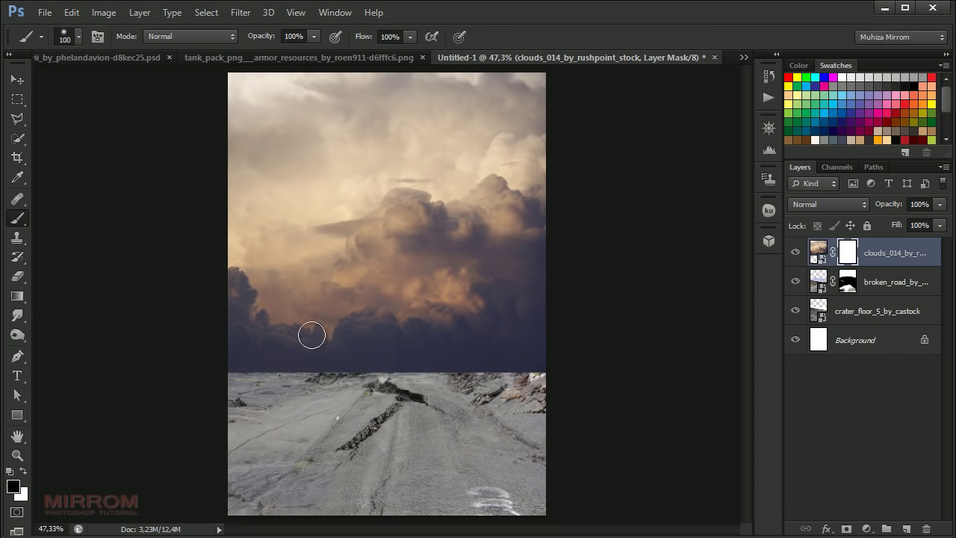
key("bracketright")
key("bracketright")
key("bracketright")
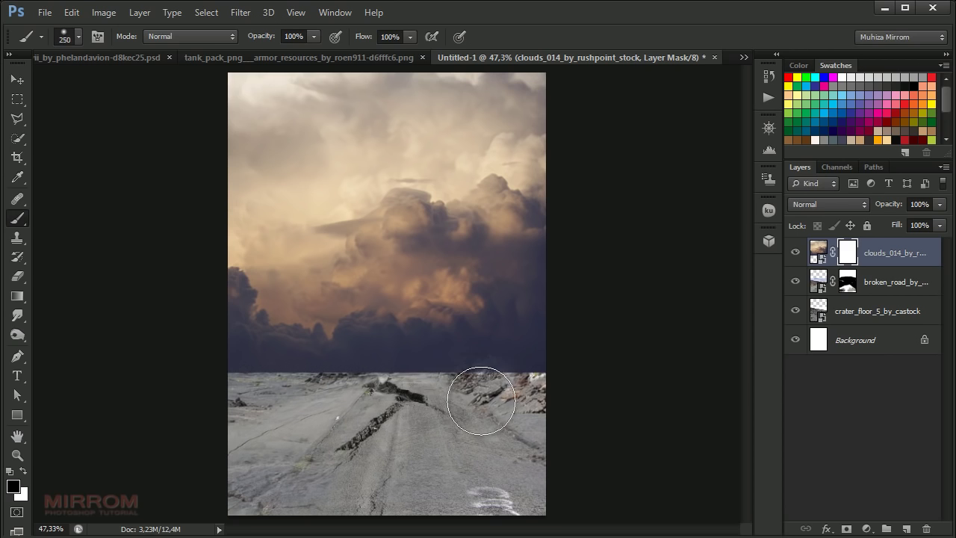
left_click_drag(481, 391, 347, 404)
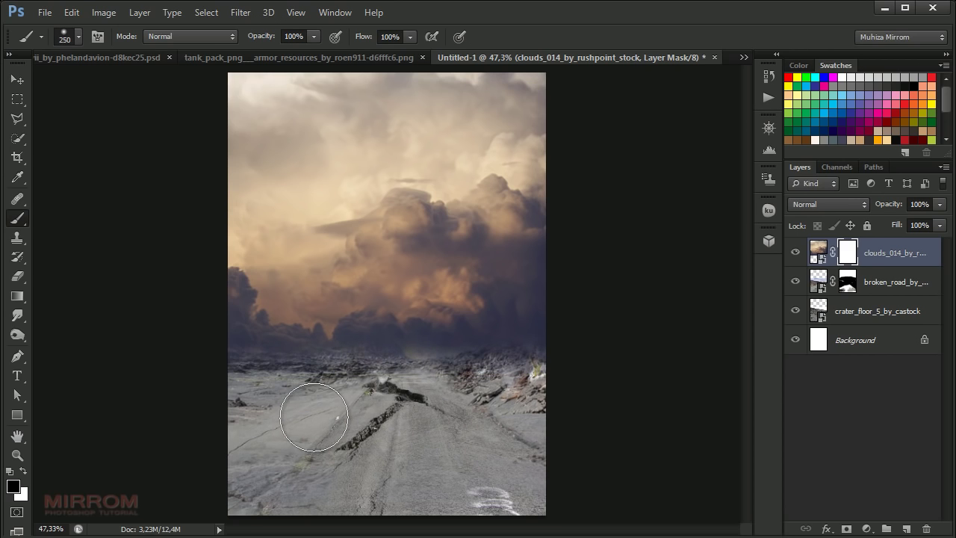
key("bracketleft")
key("bracketleft")
key("bracketleft")
left_click_drag(417, 390, 220, 356)
left_click_drag(534, 367, 551, 397)
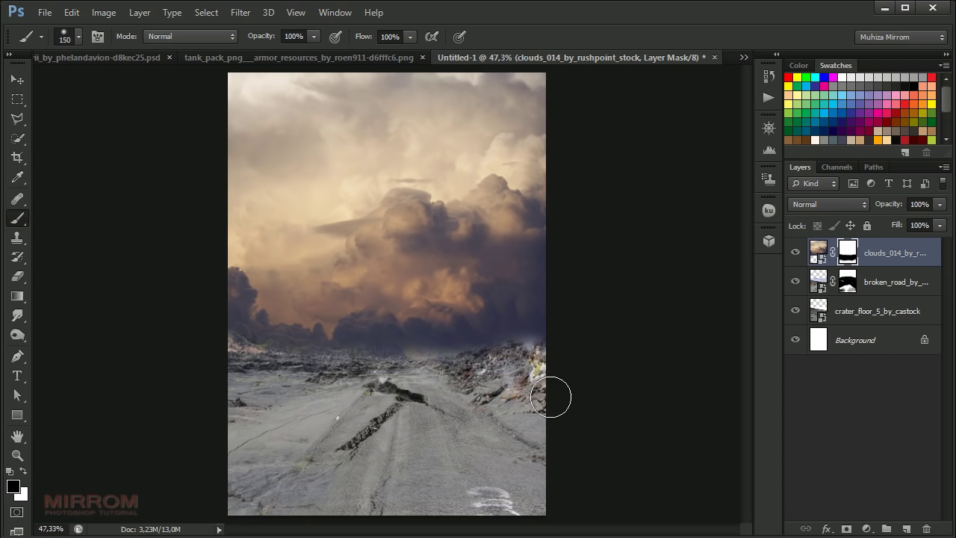
left_click_drag(437, 362, 235, 347)
left_click_drag(388, 359, 557, 348)
Step: Paint out the white road markings at bottom right on the broken_road mask
left_click(862, 312)
left_click(847, 282)
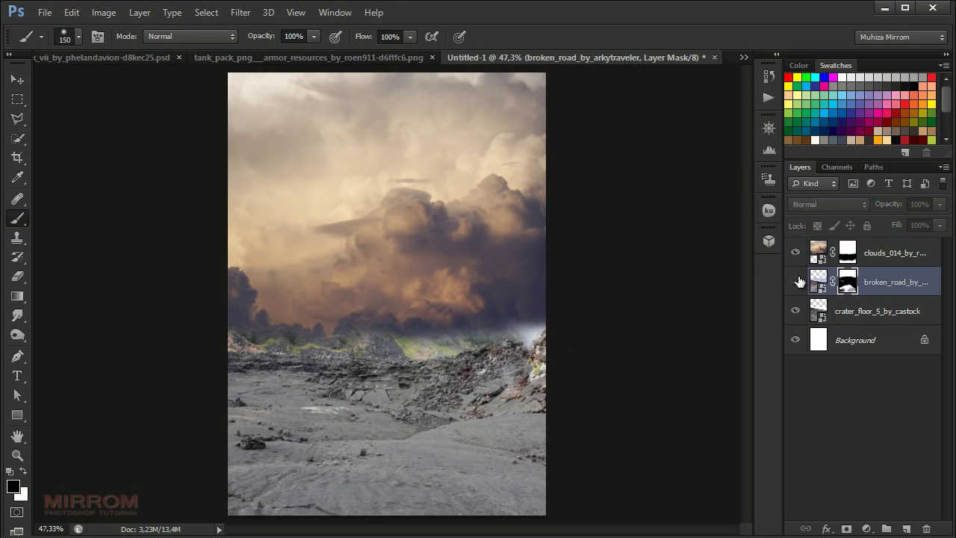
left_click_drag(512, 511, 460, 519)
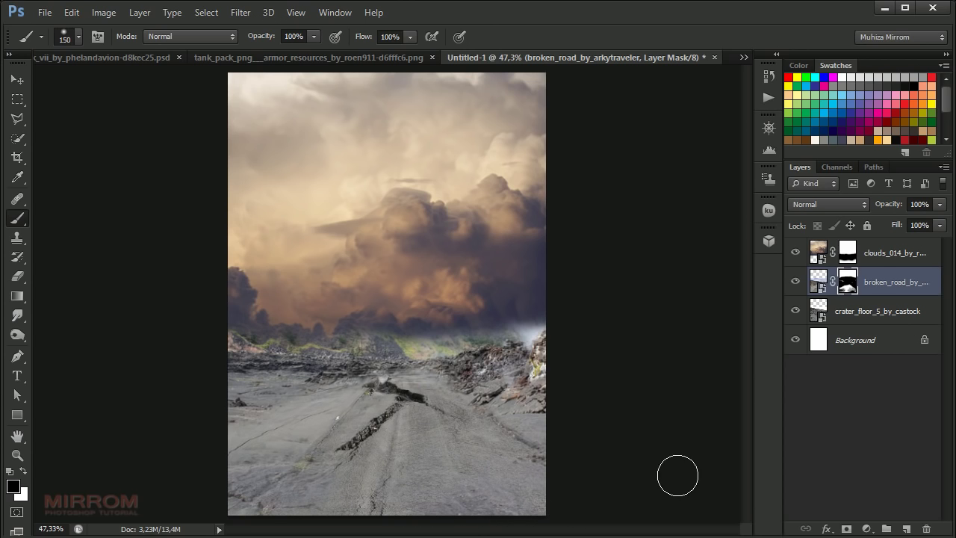
key("v")
left_click(878, 258)
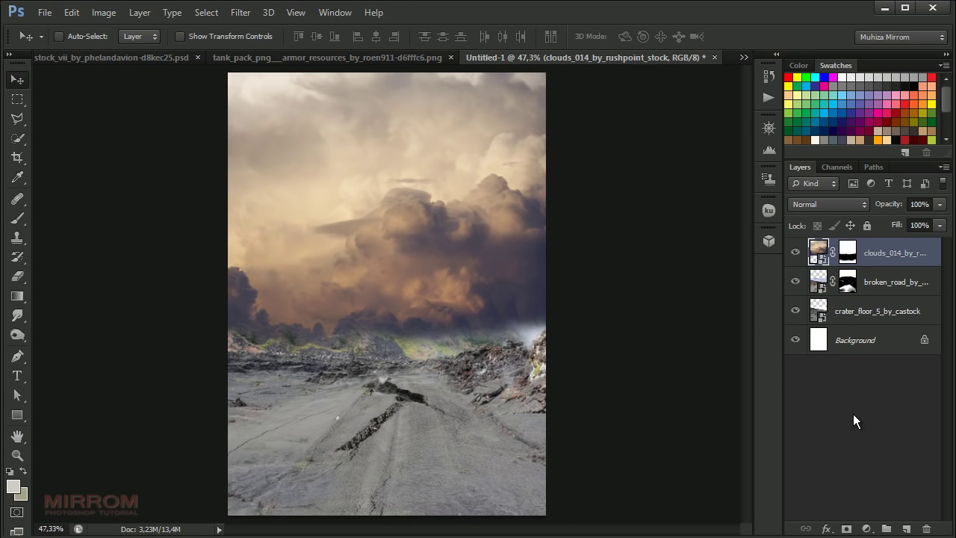
Step: Add a Hue/Saturation adjustment clipped to clouds_014 with saturation at -29
left_click(867, 529)
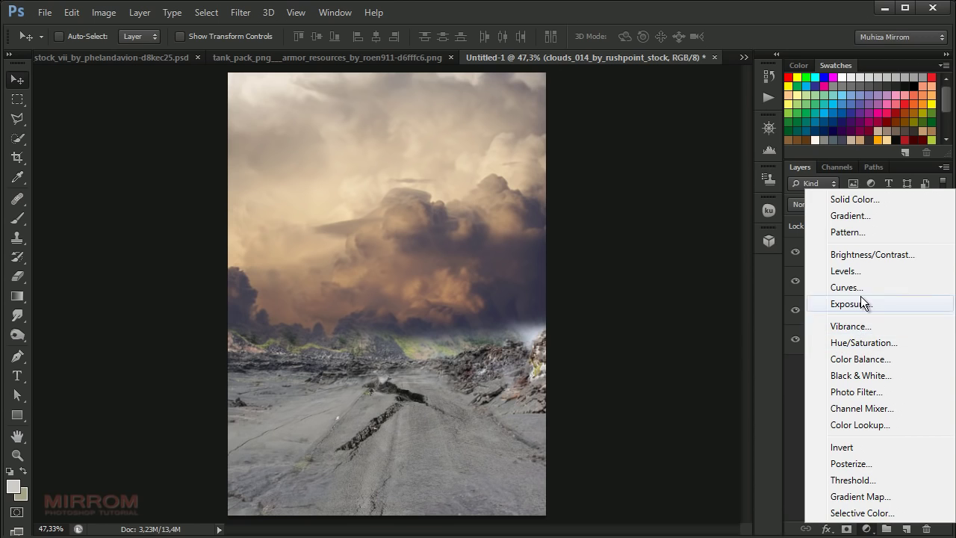
left_click(871, 345)
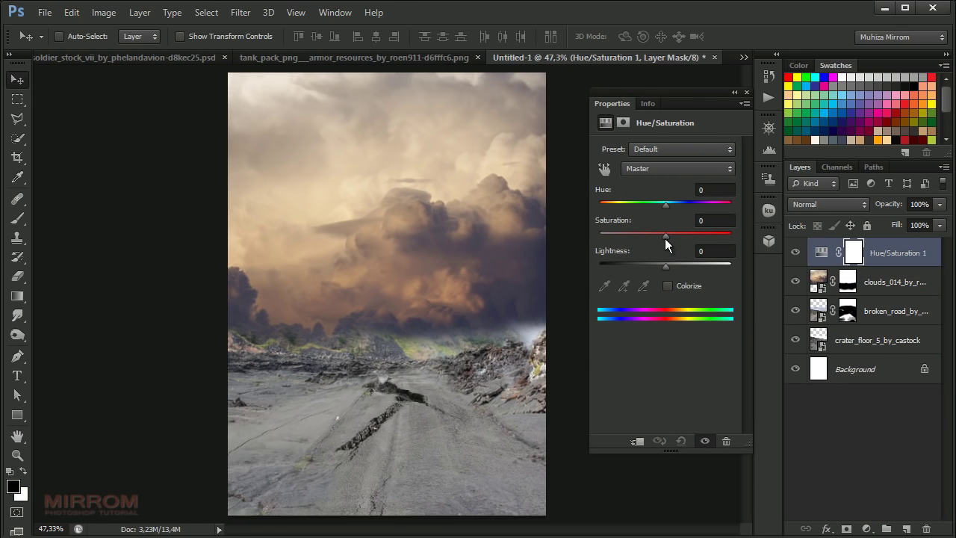
left_click_drag(665, 238, 650, 237)
left_click(638, 442)
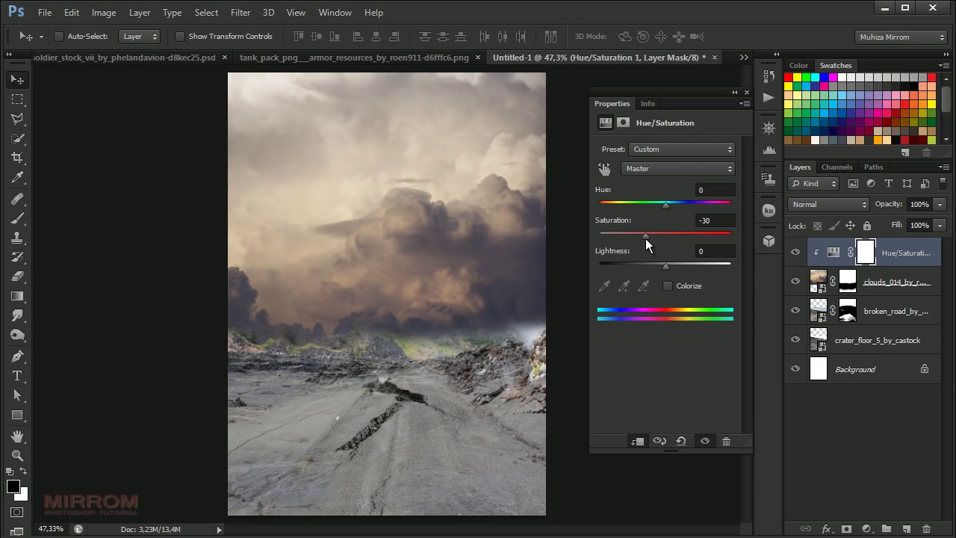
left_click_drag(645, 238, 649, 244)
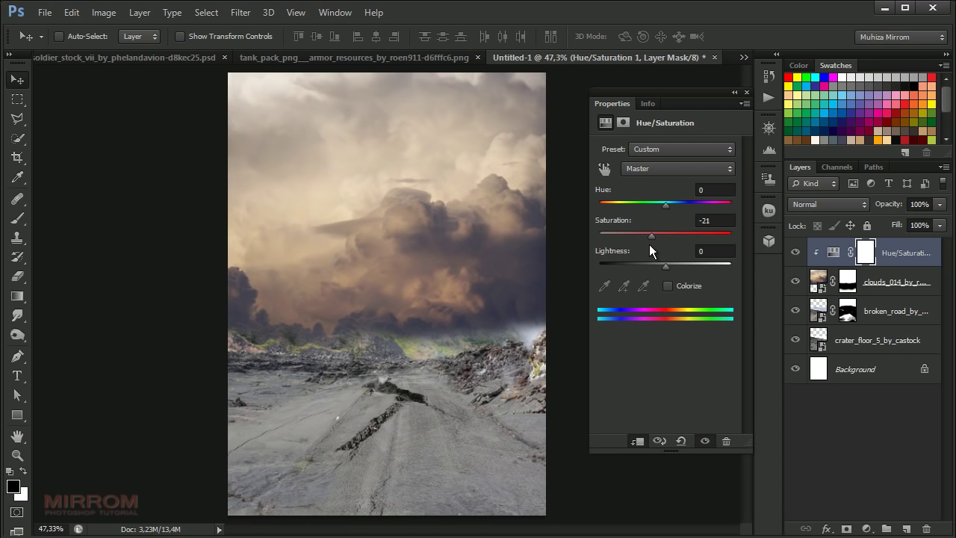
left_click(746, 93)
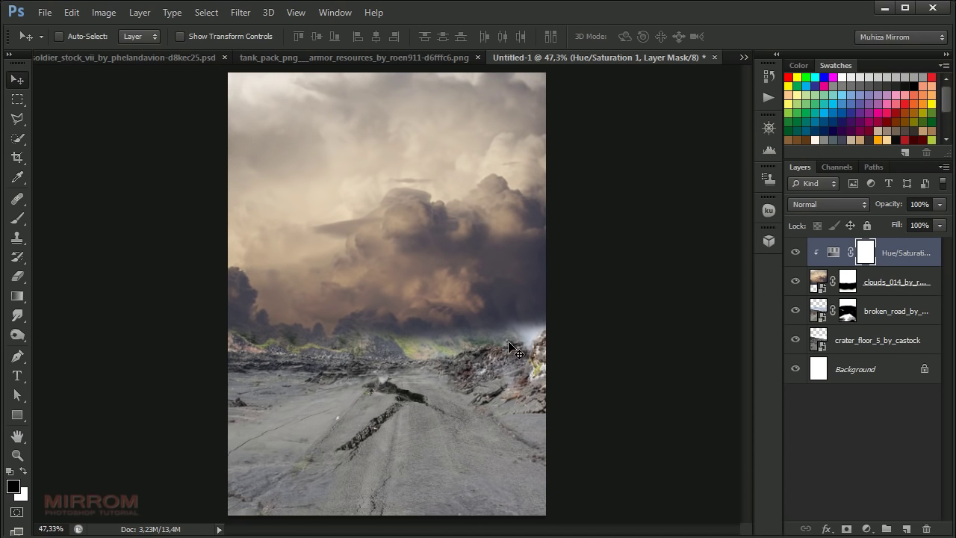
Step: In the tank_pack document, outline the halftrack with the Polygonal Lasso
left_click(373, 58)
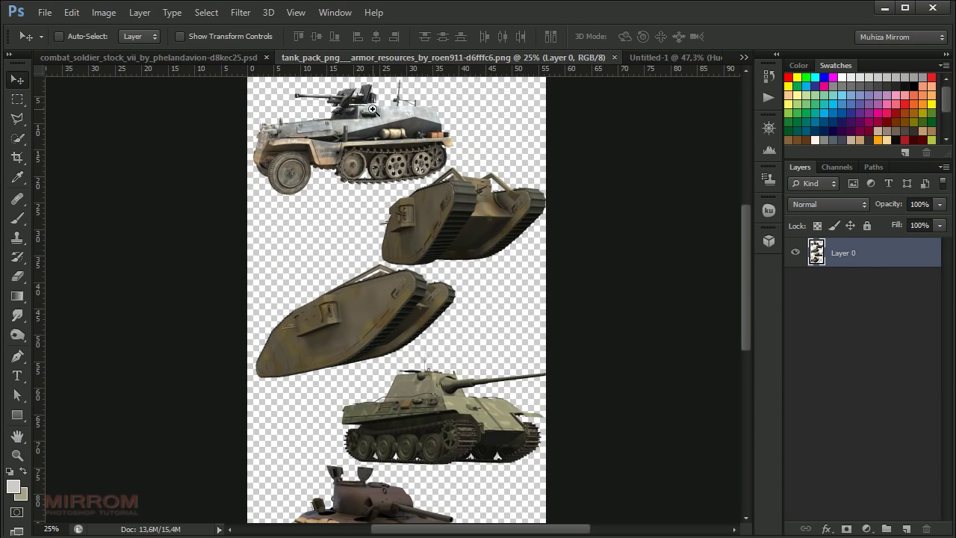
scroll(371, 95, "up", 3)
scroll(372, 96, "up", 2)
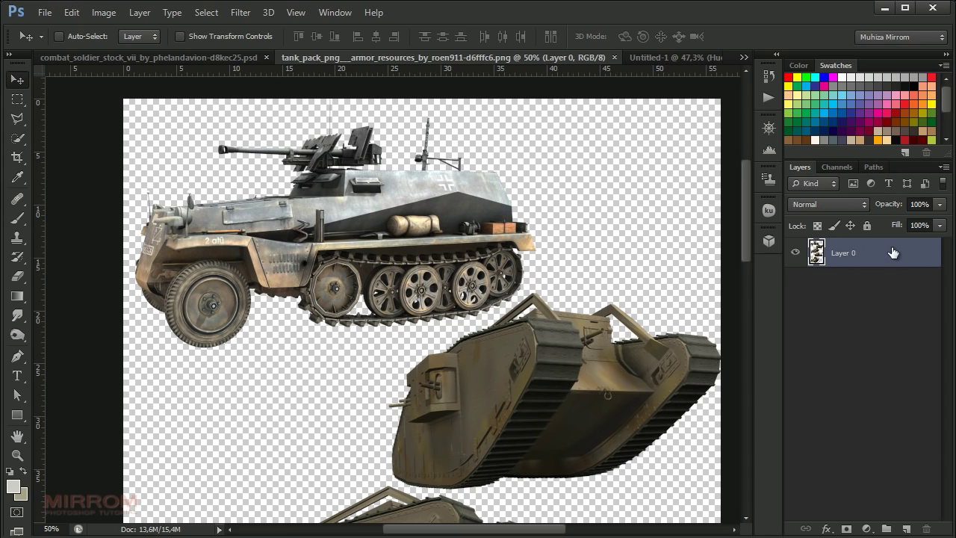
left_click_drag(17, 118, 140, 127)
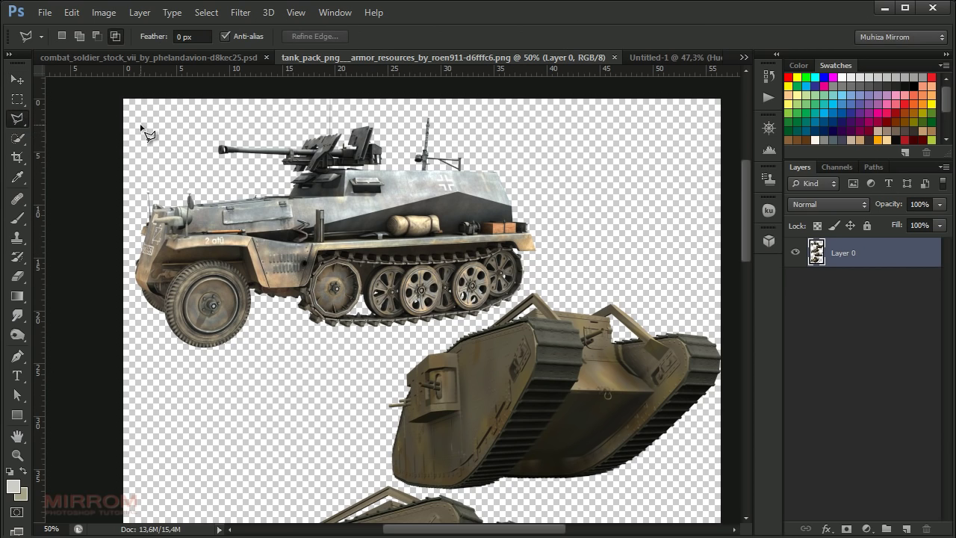
left_click(478, 98)
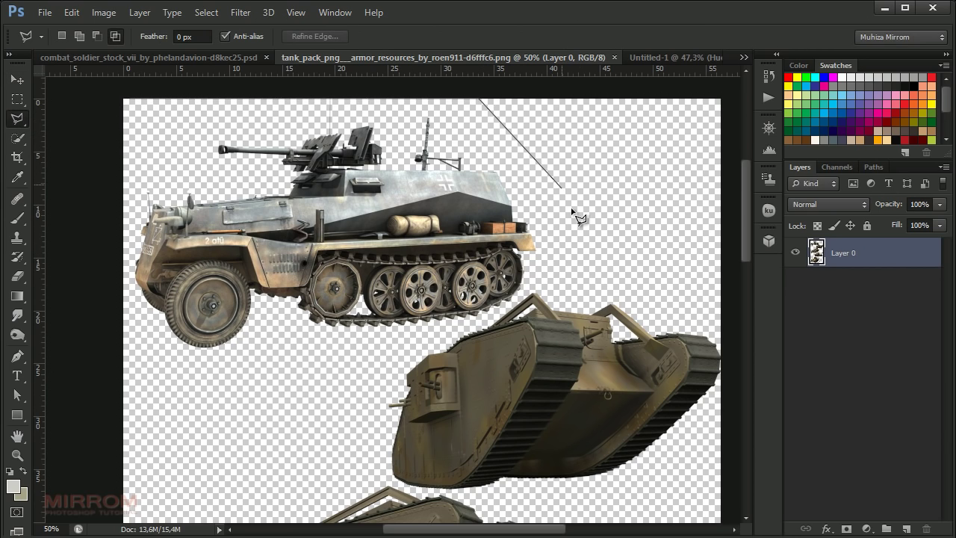
left_click(562, 186)
left_click(563, 262)
left_click(472, 331)
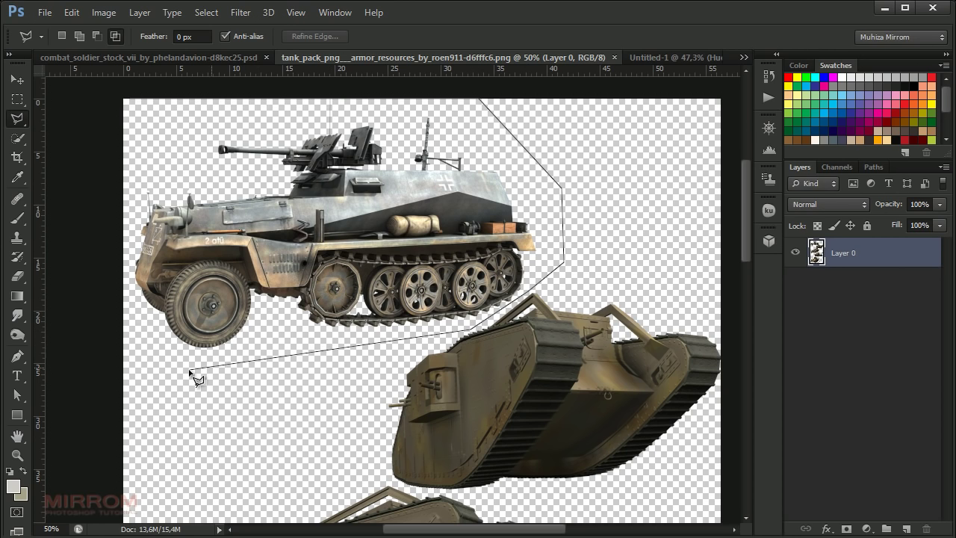
left_click(133, 101)
Step: Copy the halftrack to its own layer and drag it into the poster
right_click(353, 179)
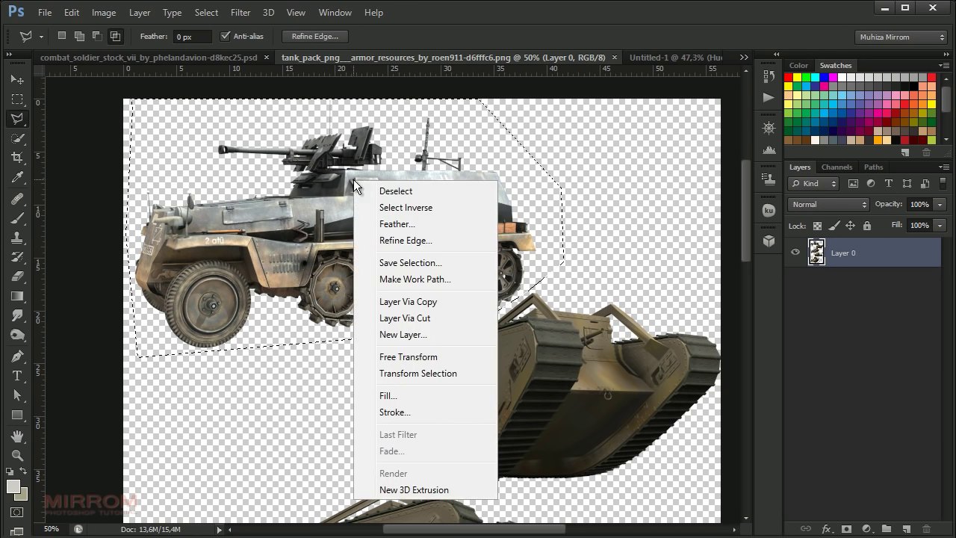
left_click(441, 302)
key("v")
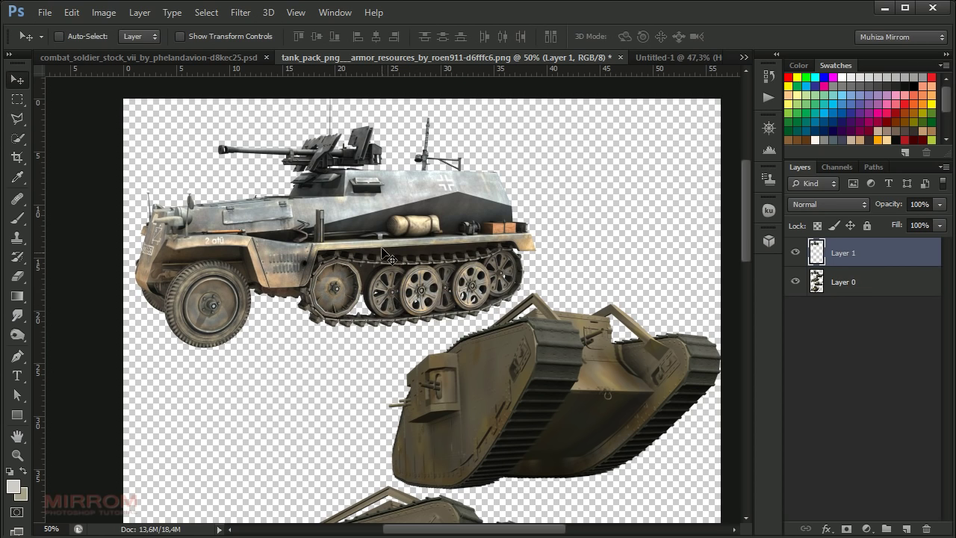
mouse_move(344, 230)
left_mouse_down()
mouse_move(423, 278)
mouse_move(430, 266)
mouse_move(488, 287)
left_mouse_up()
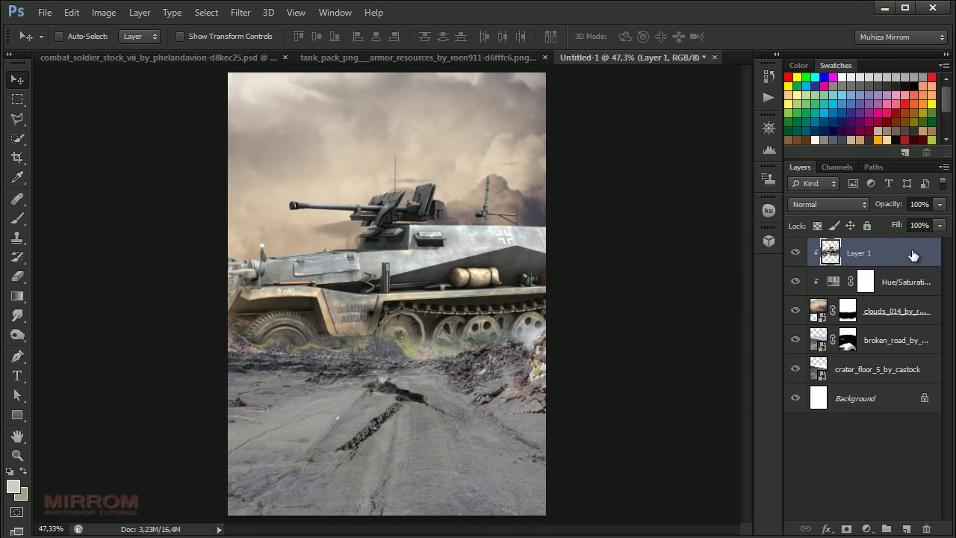
Step: Release the halftrack layer's clipping and close tank_pack without saving
right_click(912, 256)
left_click(814, 344)
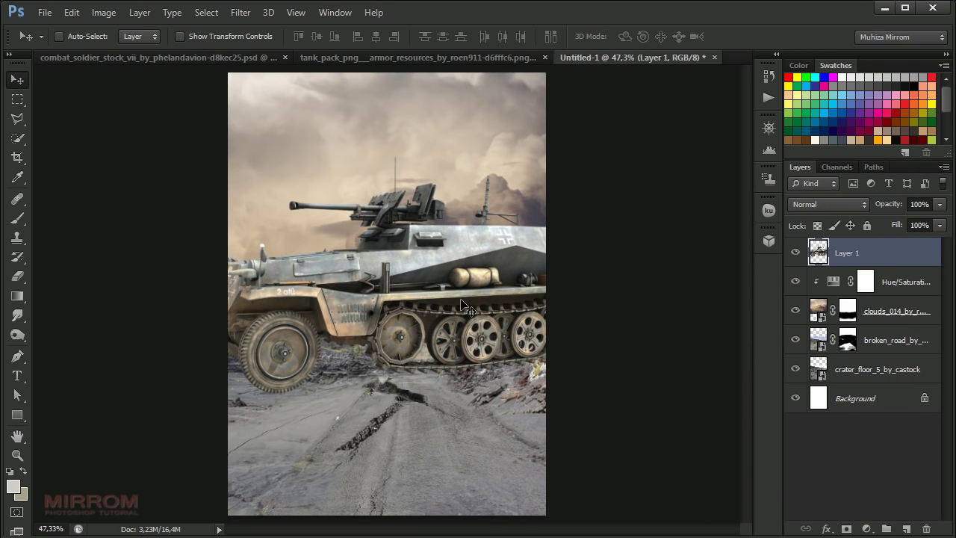
left_click(510, 59)
left_click(620, 65)
left_click(480, 221)
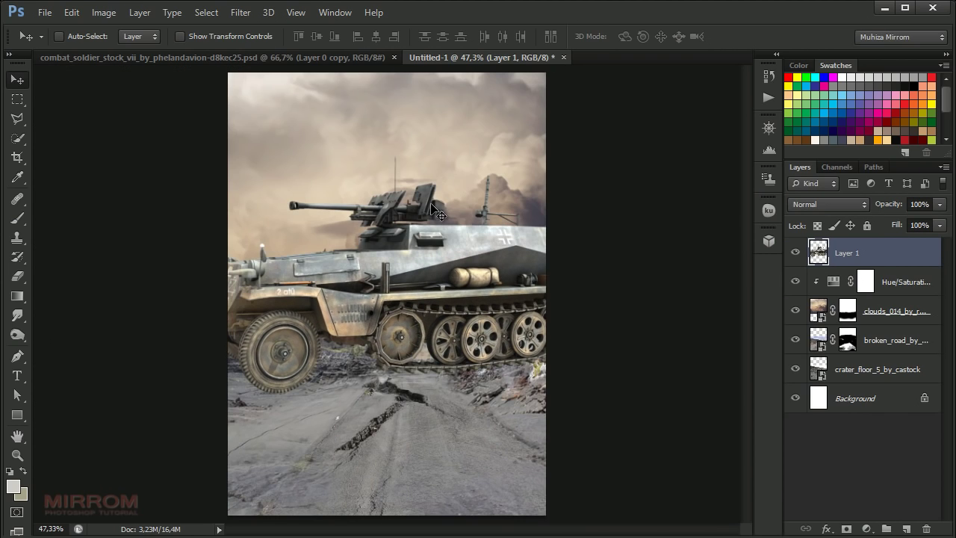
Step: Move the halftrack onto the road, shrink it to about 93%, and shift it right
mouse_move(431, 280)
left_mouse_down()
mouse_move(465, 334)
mouse_move(491, 352)
left_mouse_up()
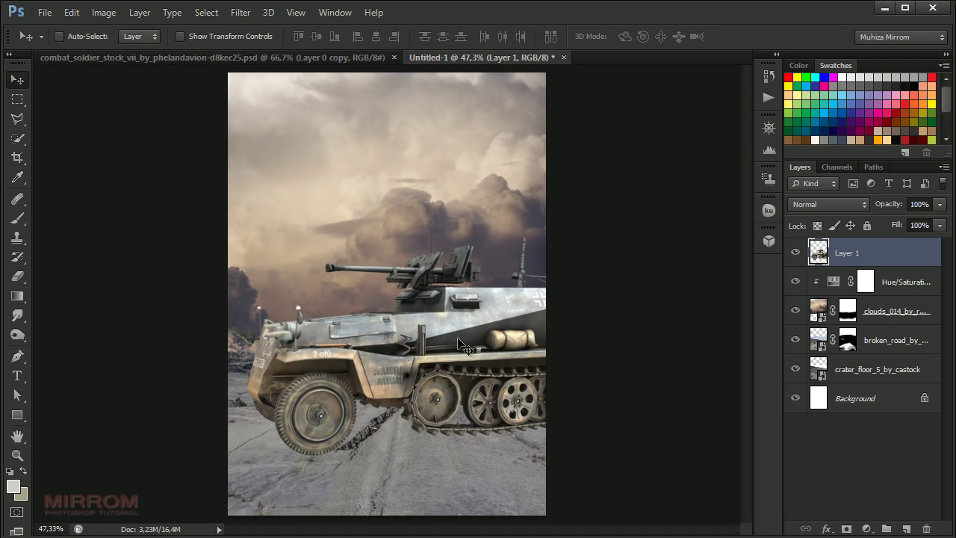
key("ctrl+t")
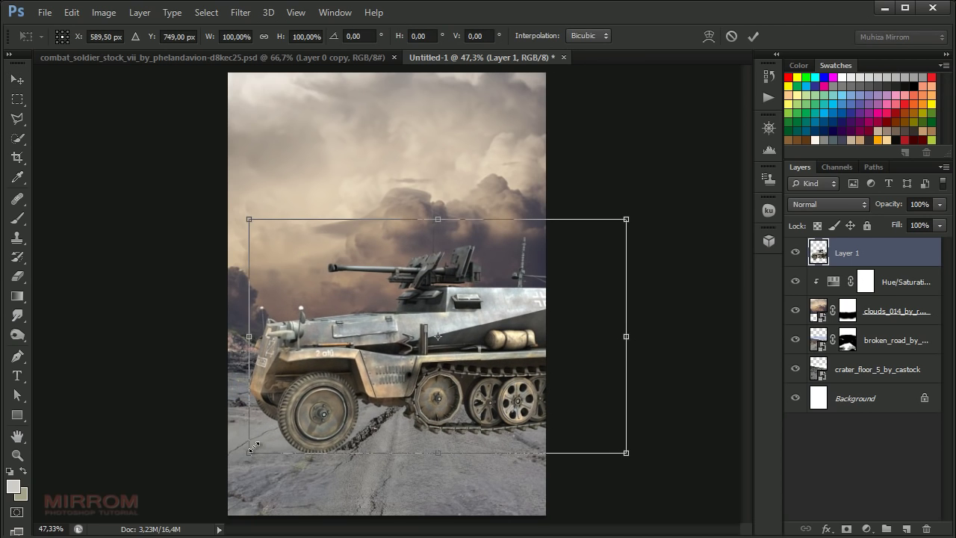
left_click_drag(625, 336, 577, 290)
left_click_drag(599, 213, 591, 218)
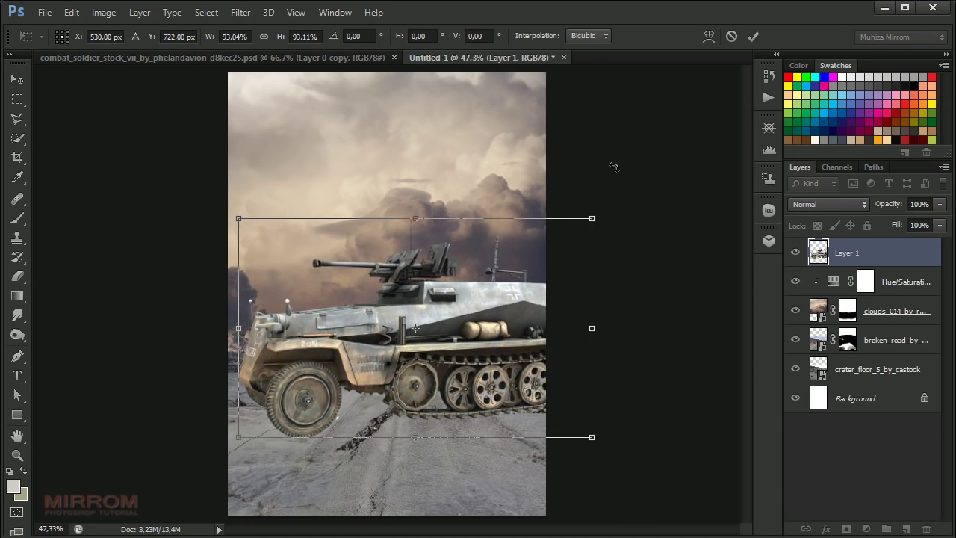
left_click(756, 37)
left_click_drag(381, 361, 421, 362)
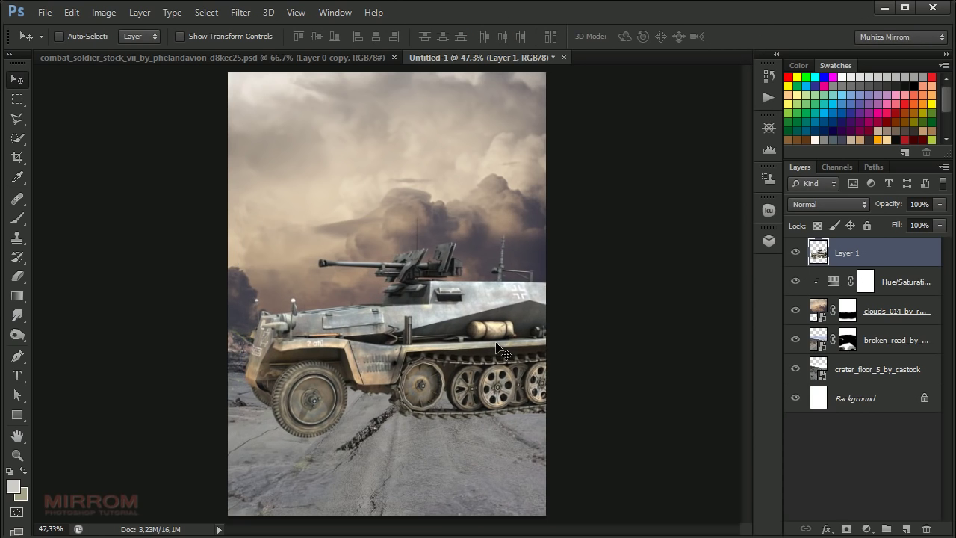
Step: Enlarge the halftrack to about 117% and zoom the view to 66.67%
key("ctrl+t")
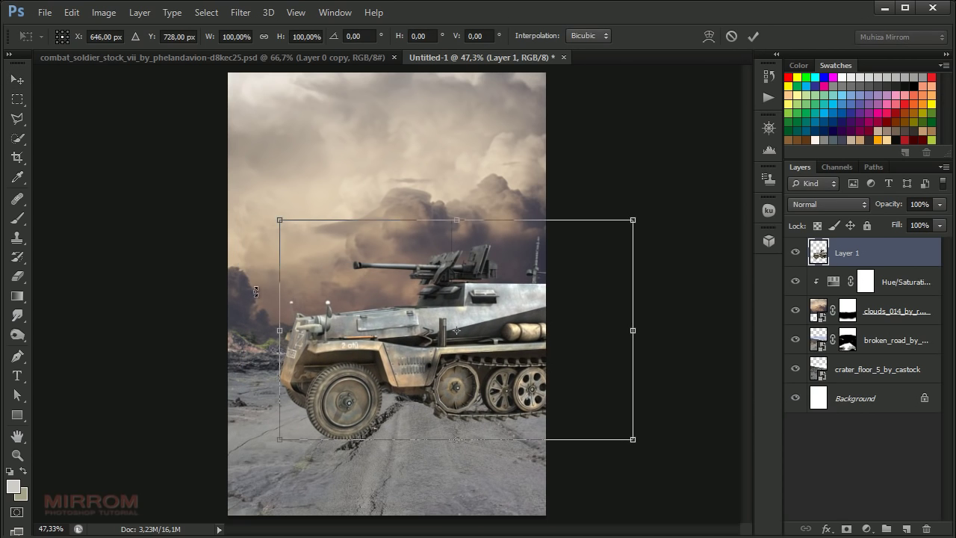
left_click_drag(277, 221, 233, 191)
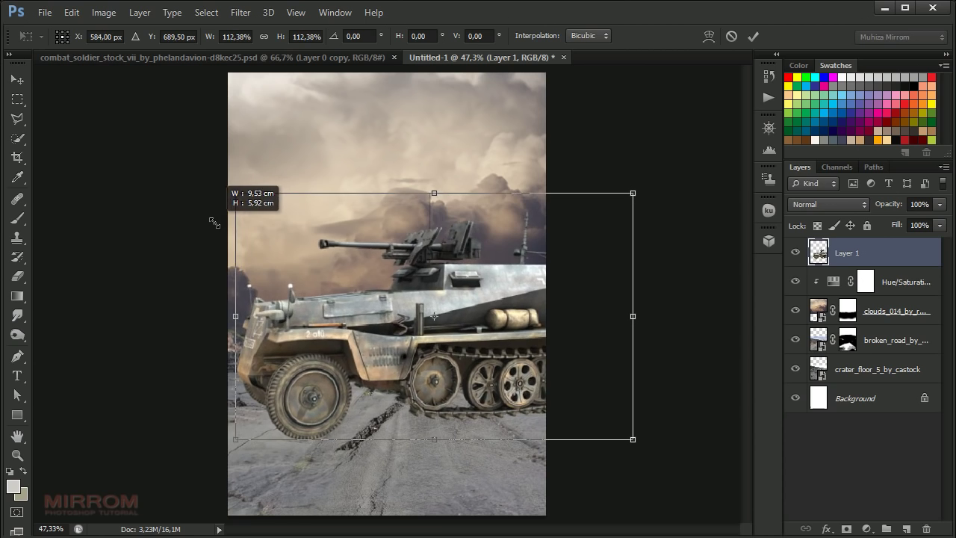
left_click_drag(437, 250, 450, 251)
left_click_drag(247, 192, 235, 183)
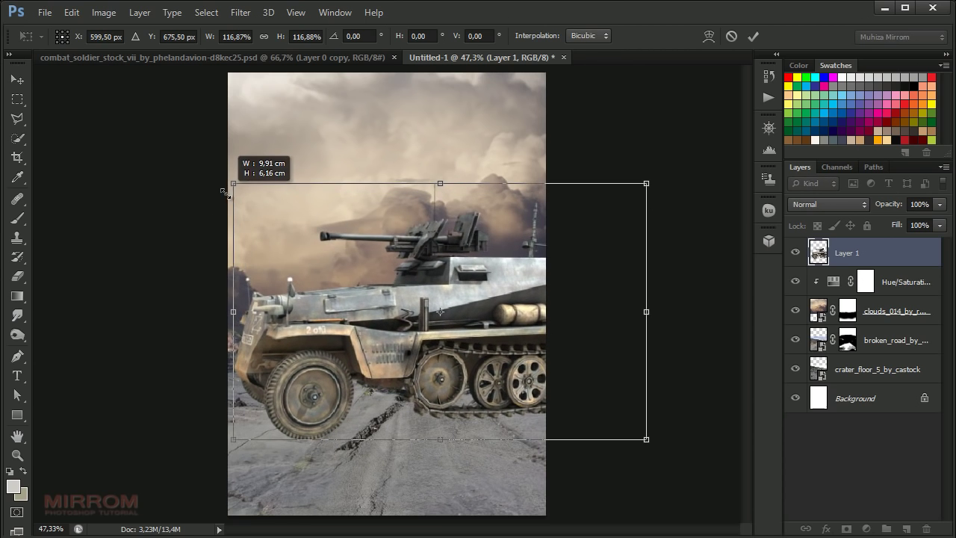
key("Return")
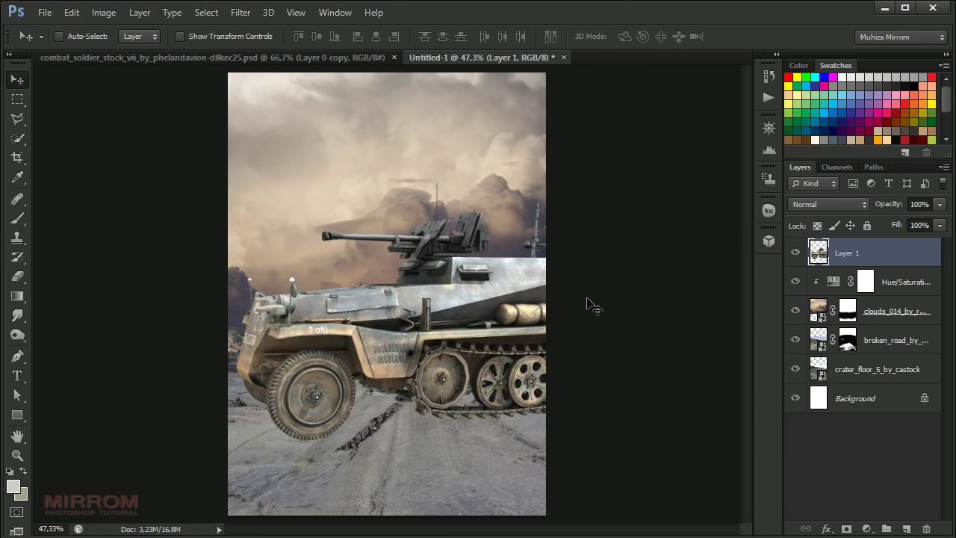
left_click(404, 342)
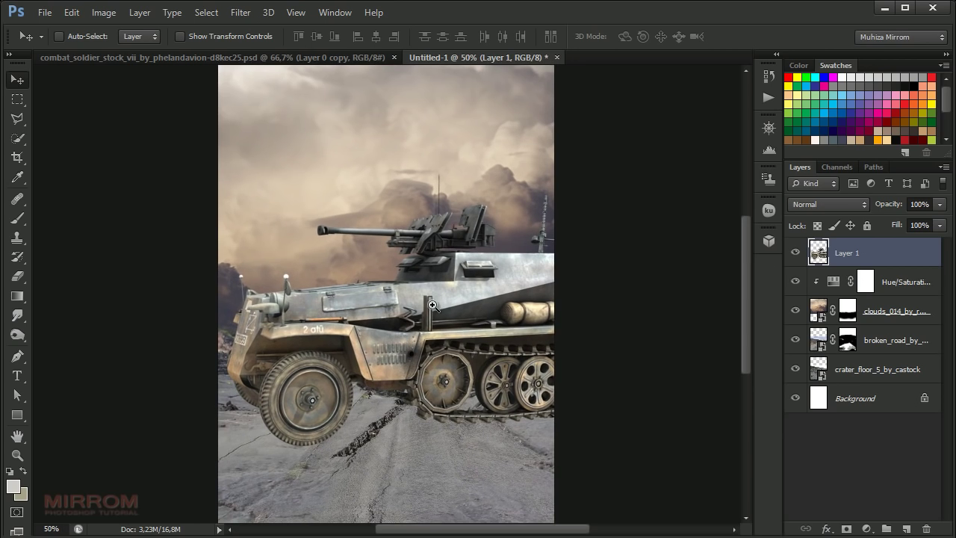
left_click(466, 352)
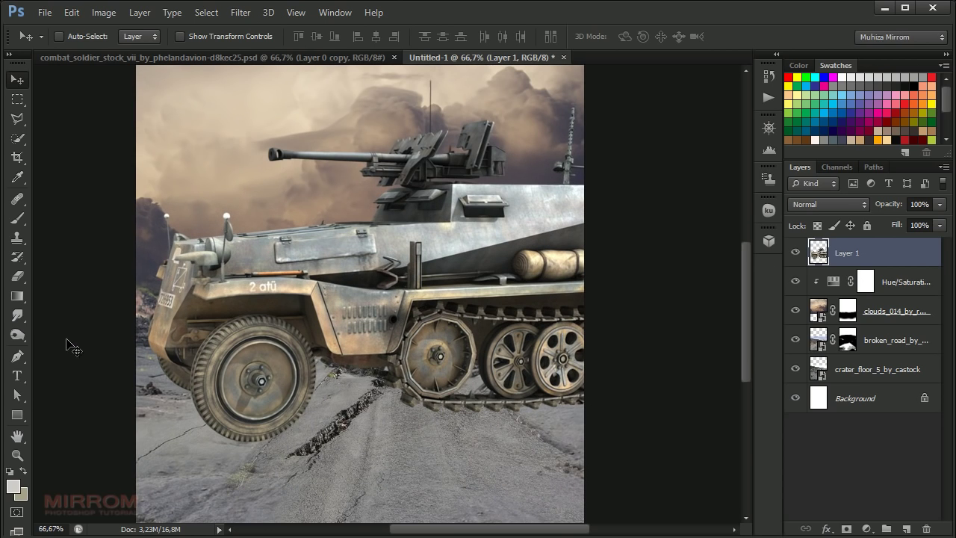
Step: Burn the front wheel with an 80 px Burn brush at 79–86% exposure
right_click(18, 335)
left_click(105, 345)
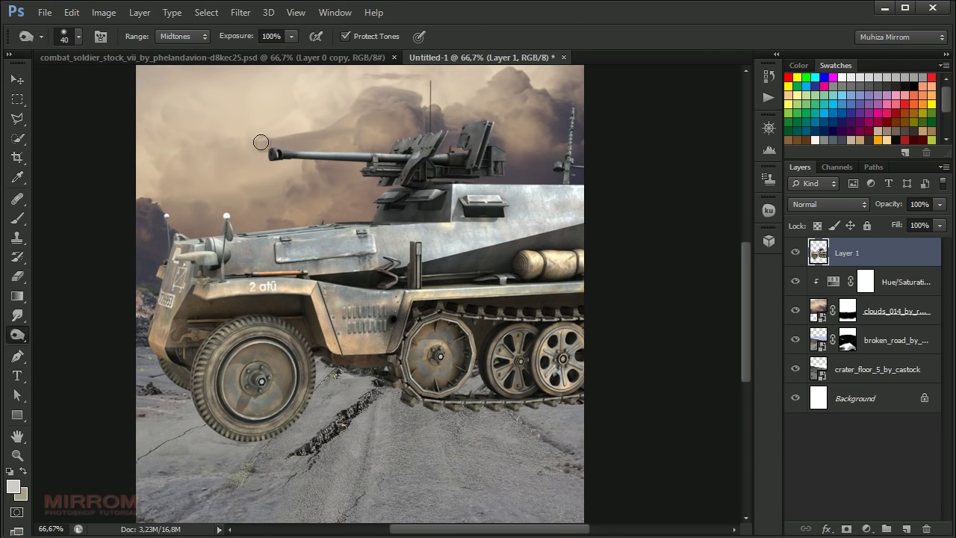
left_click_drag(251, 43, 235, 43)
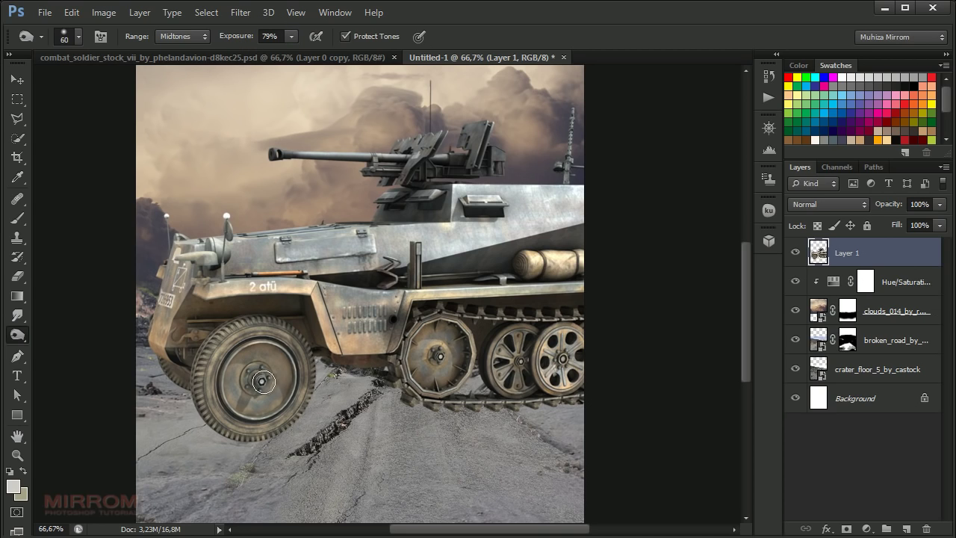
key("bracketright")
key("bracketright")
left_click_drag(303, 395, 244, 416)
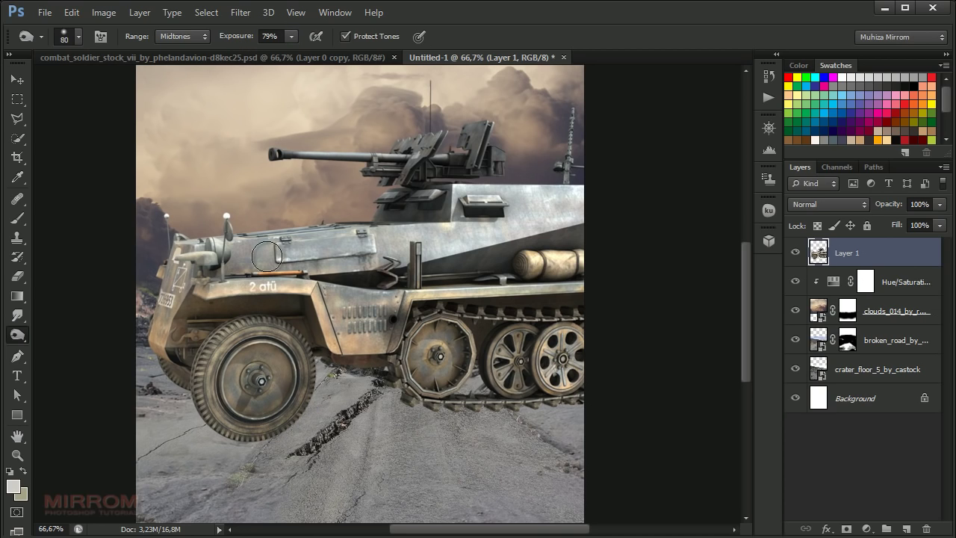
left_click_drag(241, 45, 249, 45)
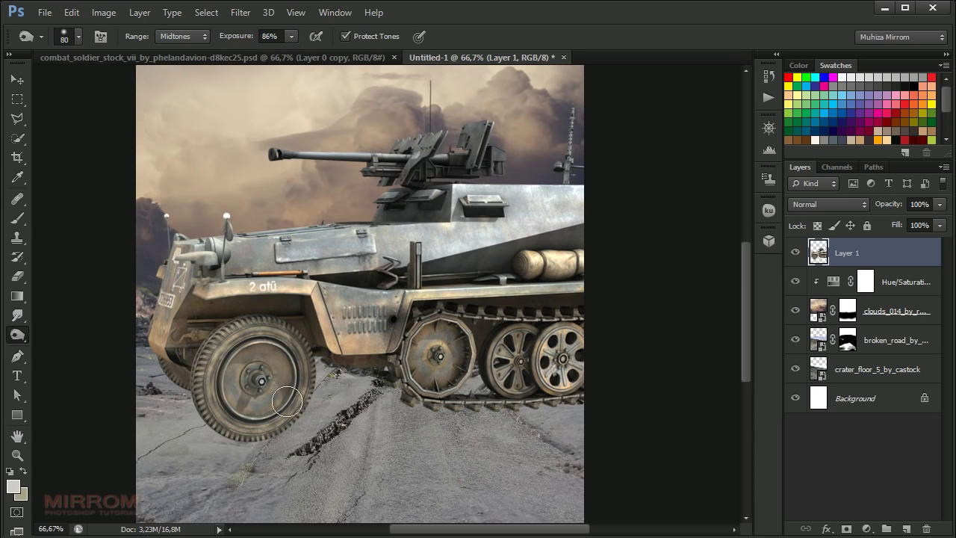
mouse_move(287, 402)
left_mouse_down()
mouse_move(203, 371)
mouse_move(247, 430)
mouse_move(291, 418)
mouse_move(182, 342)
mouse_move(211, 315)
mouse_move(302, 334)
mouse_move(224, 309)
mouse_move(336, 366)
mouse_move(228, 405)
mouse_move(157, 332)
mouse_move(333, 341)
mouse_move(532, 405)
mouse_move(441, 307)
mouse_move(515, 333)
mouse_move(396, 369)
mouse_move(523, 394)
mouse_move(552, 359)
mouse_move(553, 411)
mouse_move(438, 341)
mouse_move(401, 412)
left_mouse_up()
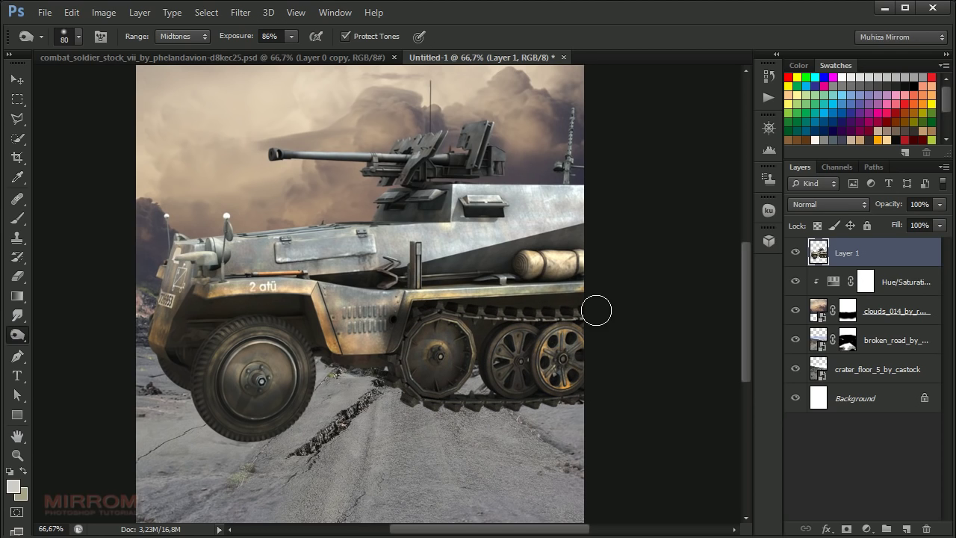
Step: Burn the upper hull, front side panel, and, with a 50 px brush, the front fender
mouse_move(596, 310)
left_mouse_down()
mouse_move(433, 306)
mouse_move(575, 231)
mouse_move(518, 251)
mouse_move(207, 251)
mouse_move(532, 227)
left_mouse_up()
mouse_move(376, 198)
left_mouse_down()
mouse_move(464, 159)
mouse_move(355, 161)
mouse_move(499, 164)
mouse_move(504, 138)
mouse_move(453, 284)
mouse_move(422, 267)
left_mouse_up()
mouse_move(389, 299)
left_mouse_down()
mouse_move(336, 351)
mouse_move(356, 303)
left_mouse_up()
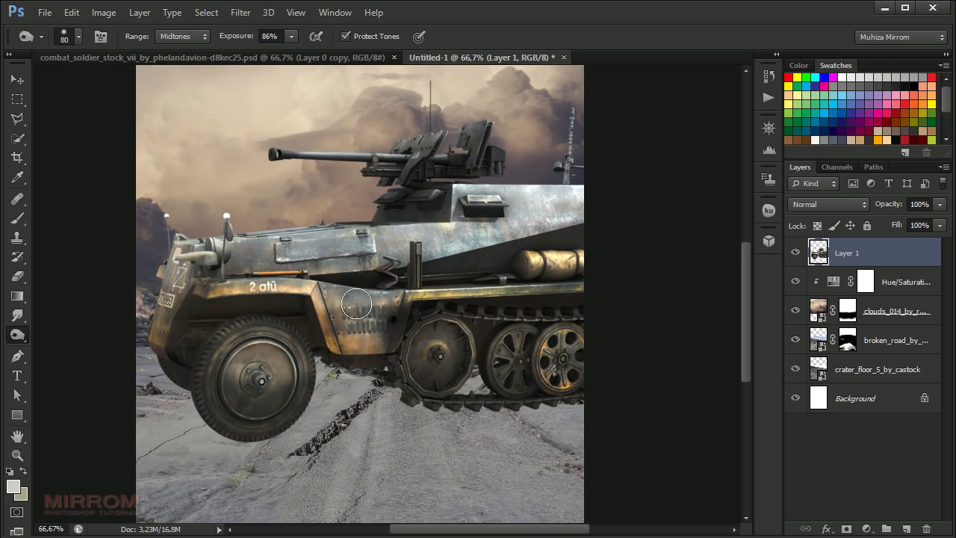
key("bracketleft")
key("bracketleft")
key("bracketleft")
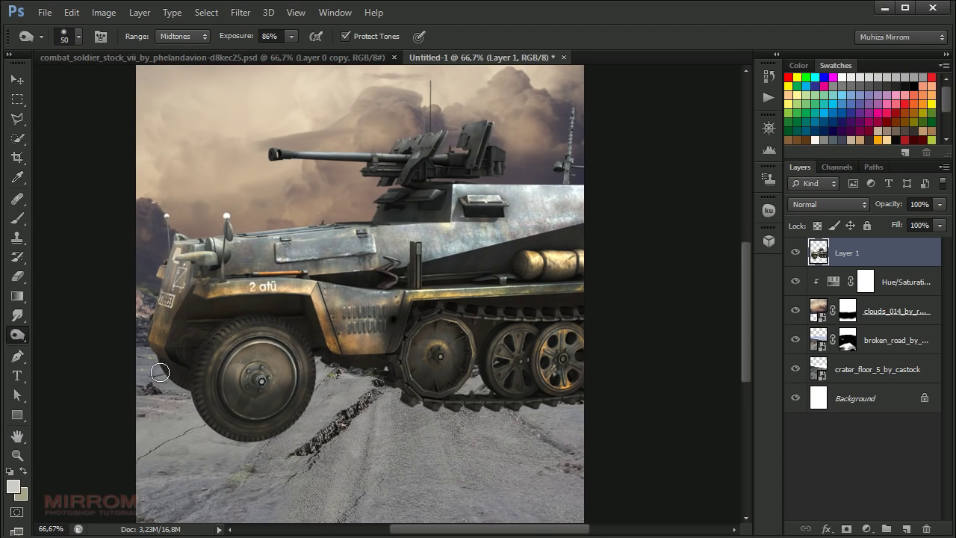
left_click_drag(160, 372, 167, 334)
Step: Add a darkening Curves adjustment clipped to Layer 1 at 90% opacity
key("v")
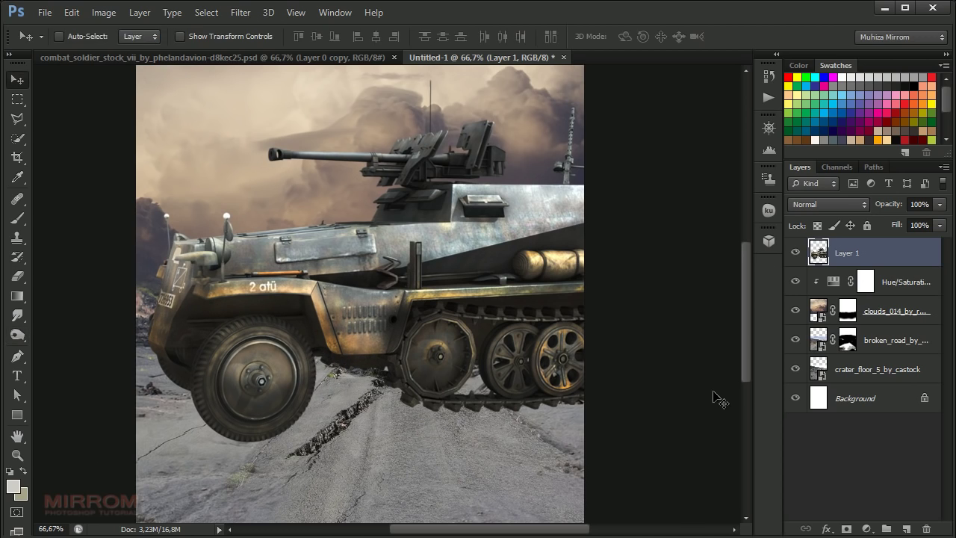
left_click(864, 519)
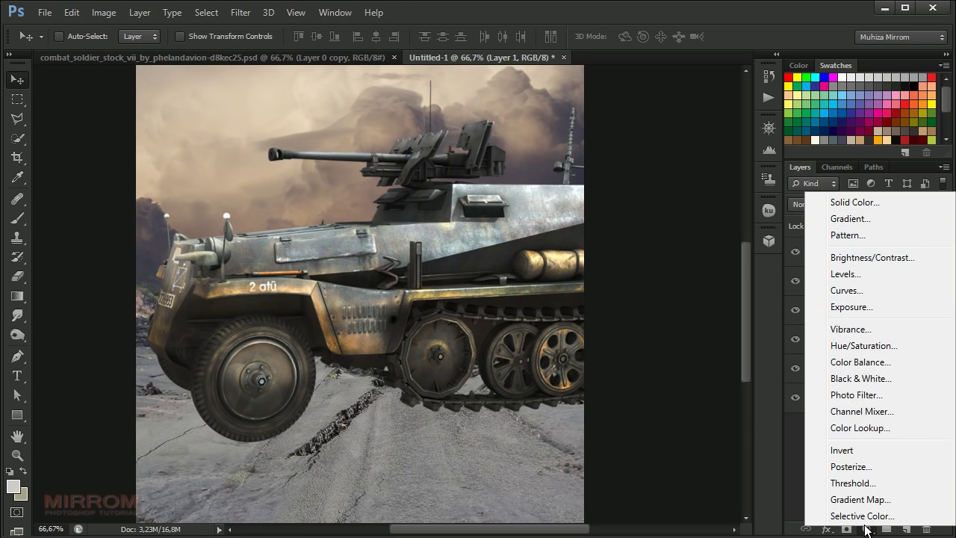
left_click(857, 298)
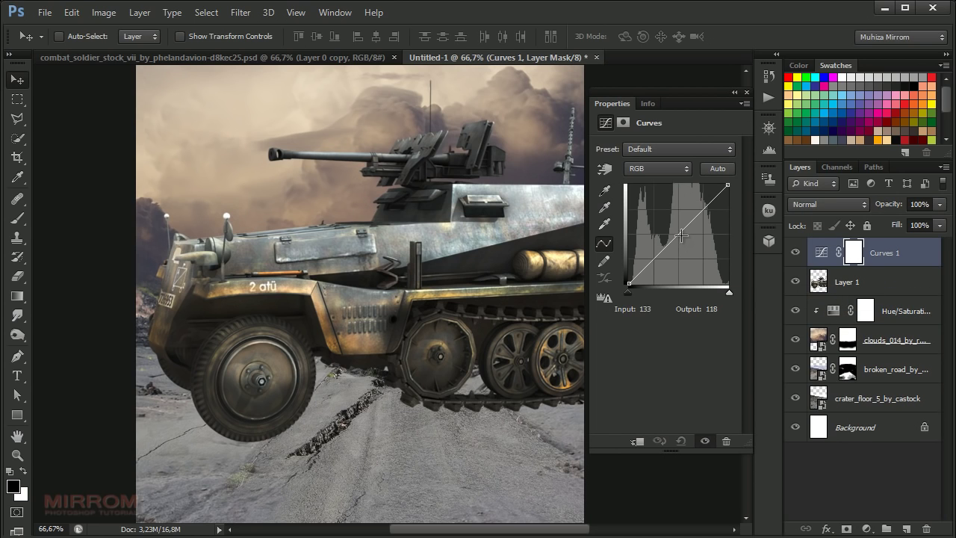
left_click_drag(683, 251, 684, 247)
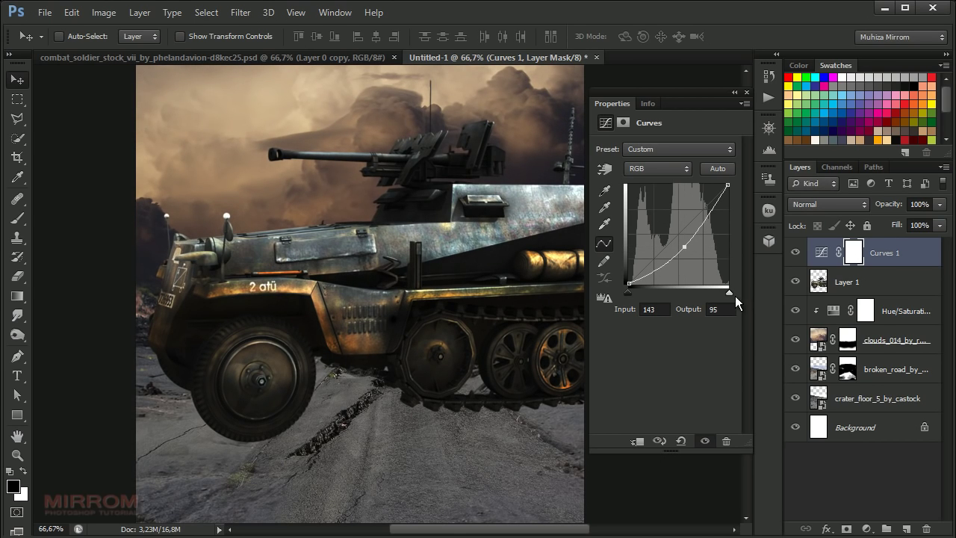
left_click(637, 441)
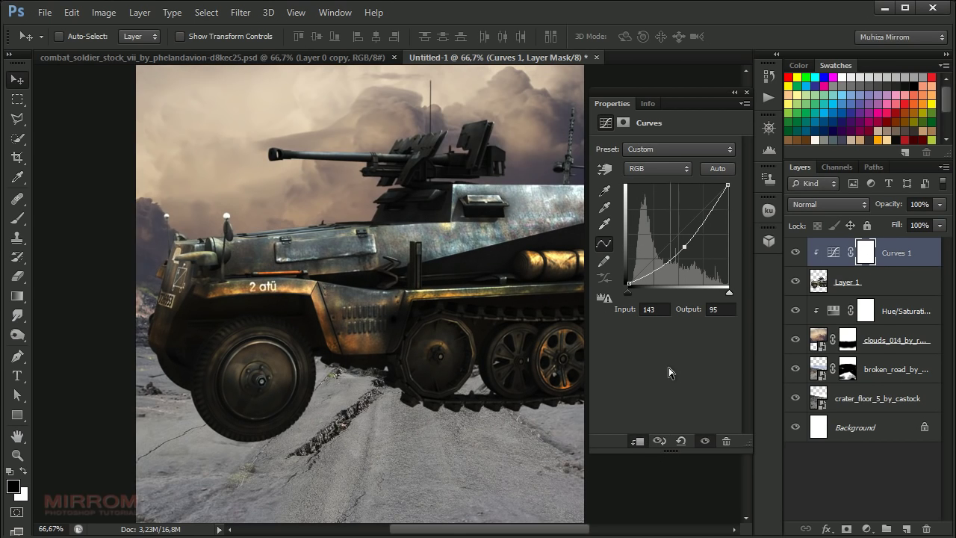
left_click(746, 93)
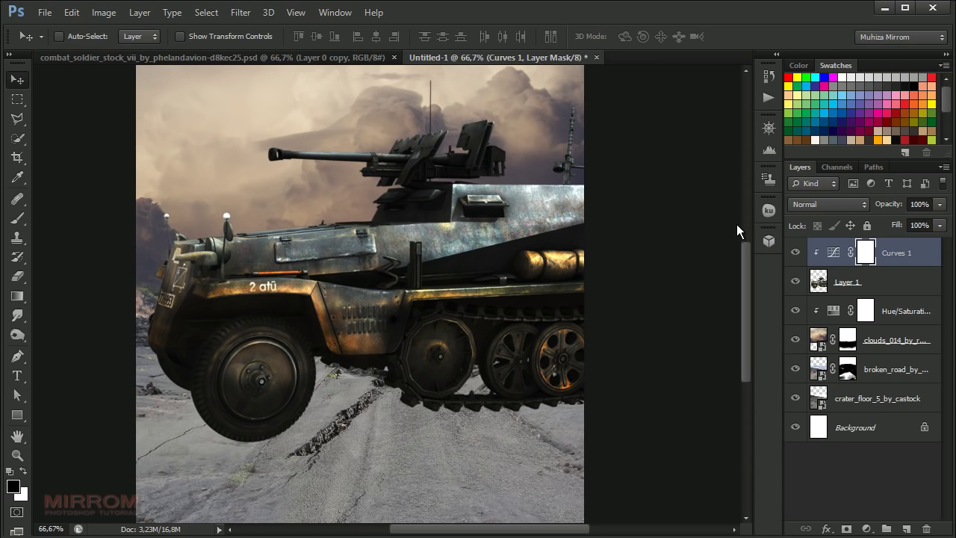
left_click(940, 204)
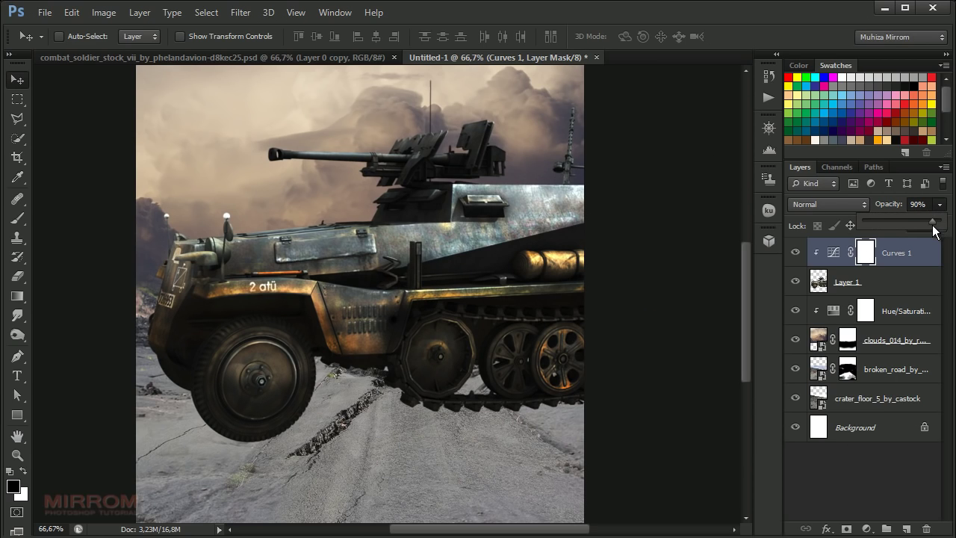
left_click(685, 364)
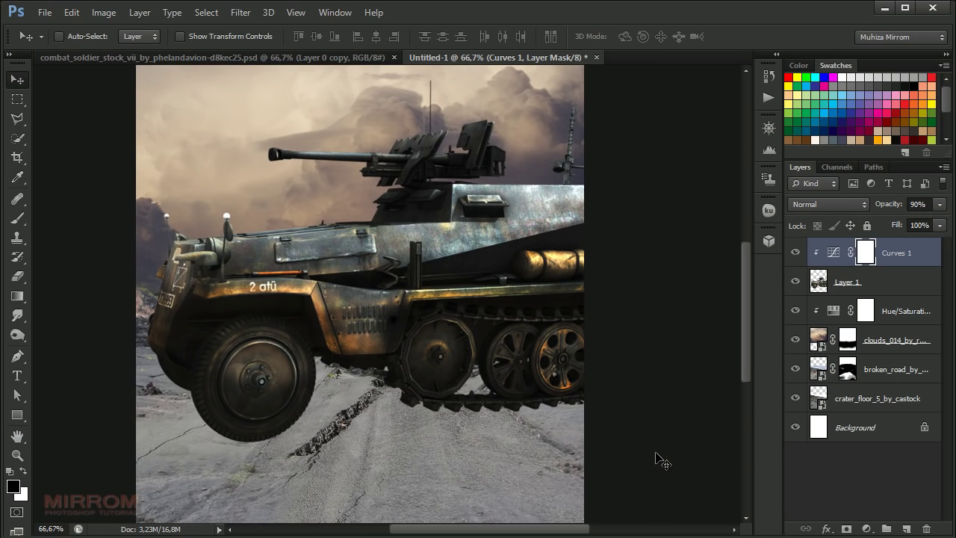
Step: Select the Hue/Saturation layer in the Layers panel
scroll(567, 531, "left", 2)
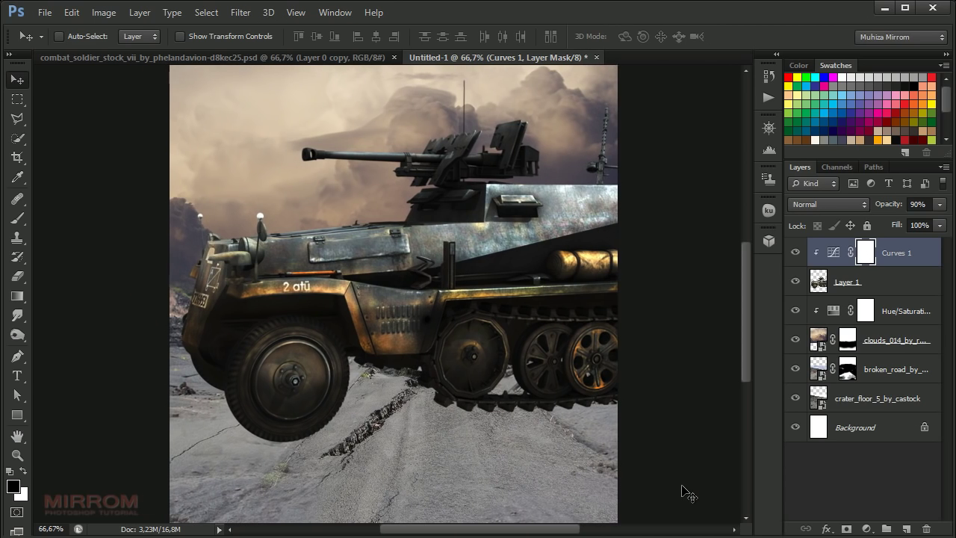
left_click(888, 283)
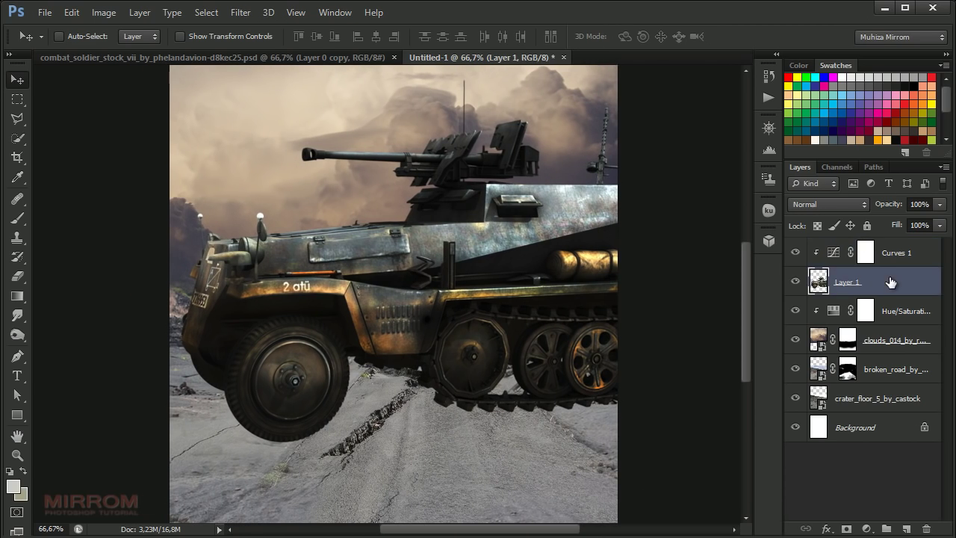
left_click(887, 304)
Step: Add a new layer below the vehicle and set the foreground colour to black
left_click(909, 528)
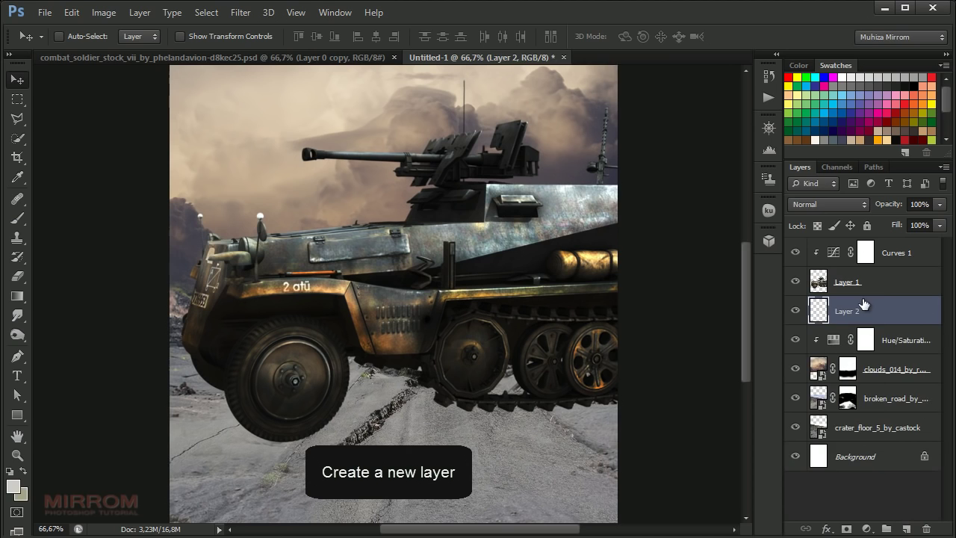
left_click(13, 487)
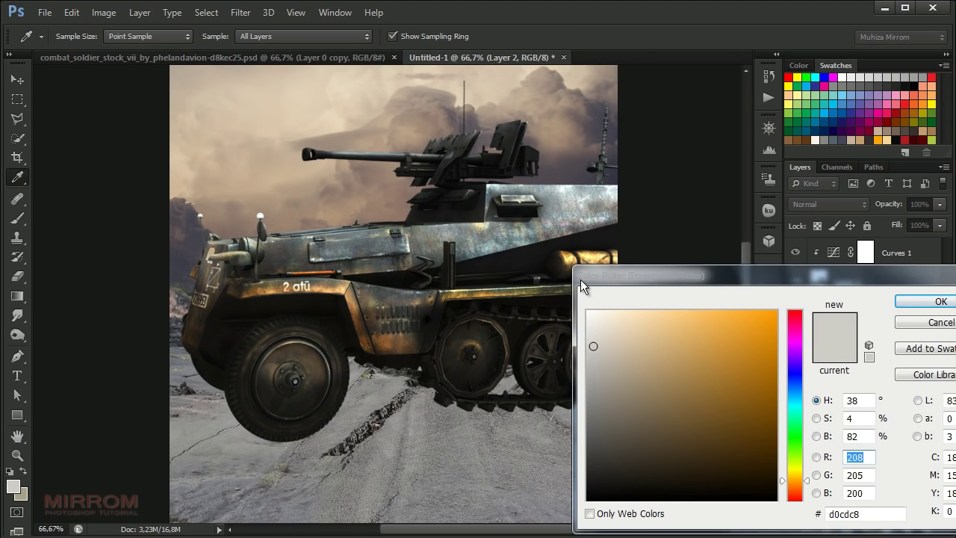
left_click_drag(580, 279, 301, 189)
left_click(323, 382)
left_click_drag(323, 382, 310, 415)
left_click(665, 215)
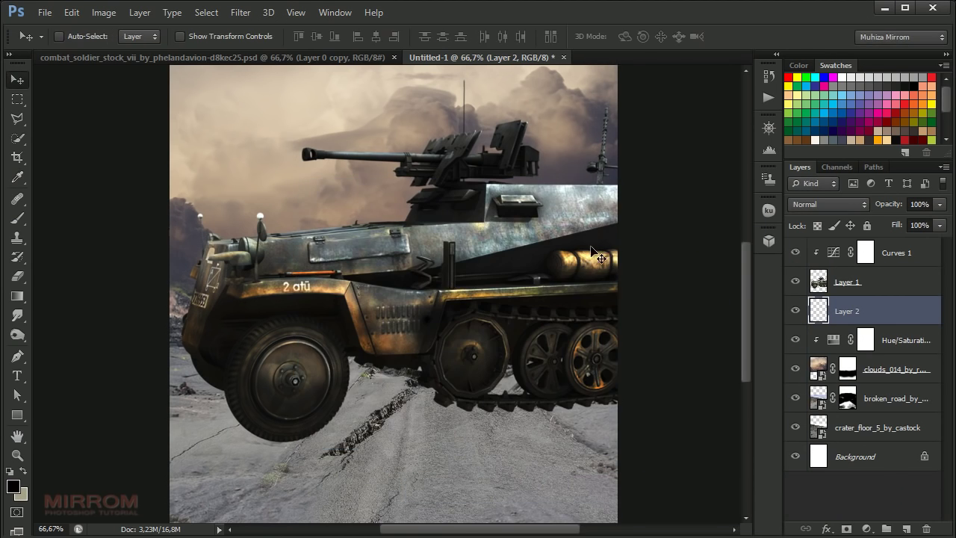
Step: Paint a soft black dab with a 175 px brush and move it under the front wheel
key("b")
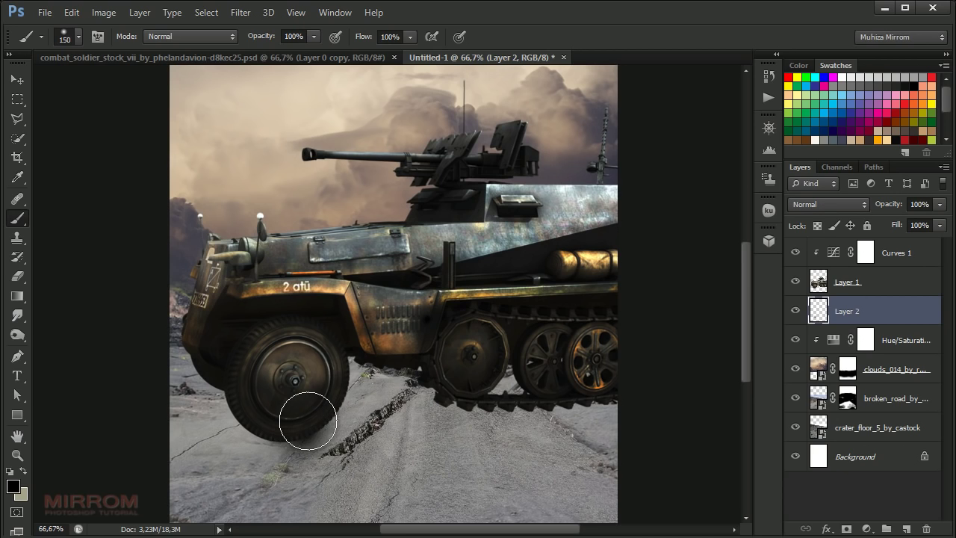
key("bracketright")
left_click(381, 404)
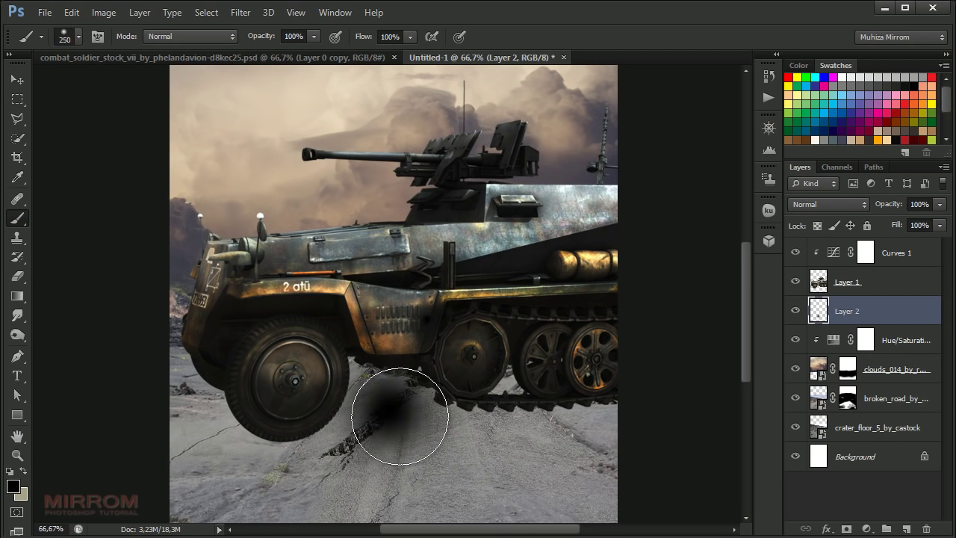
key("v")
left_click_drag(418, 407, 298, 447)
Step: Squash and widen the black dab into a flat shadow beneath the front wheel
key("ctrl+t")
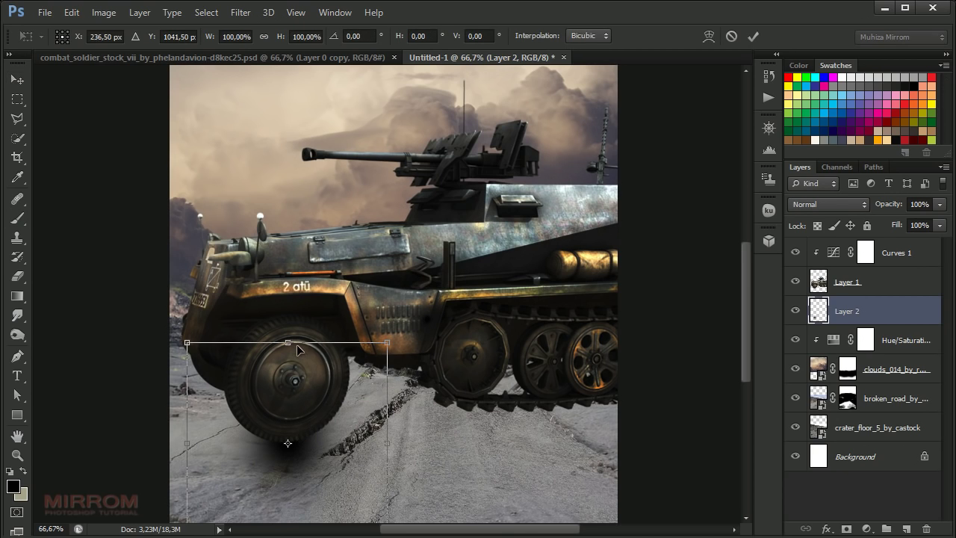
mouse_move(296, 345)
left_mouse_down()
mouse_move(303, 401)
mouse_move(322, 427)
left_mouse_up()
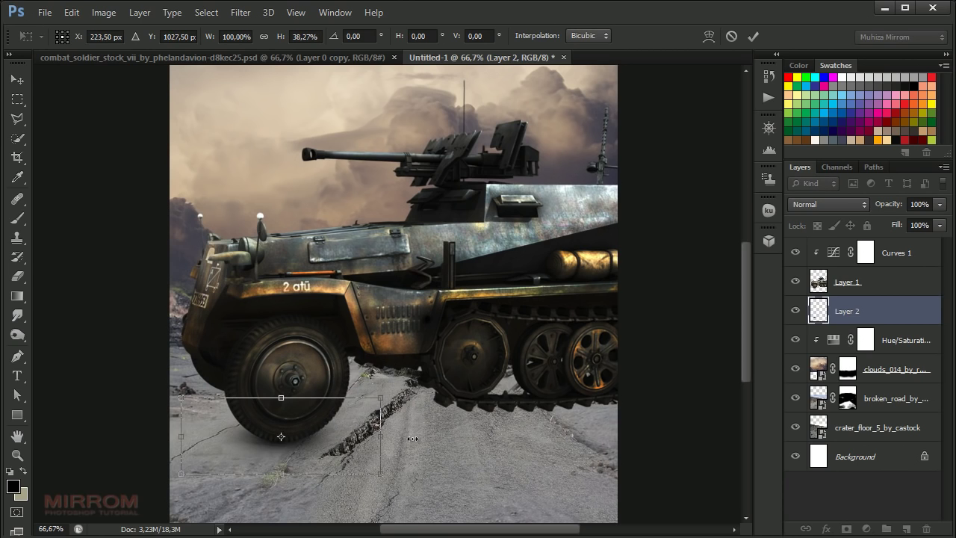
left_click_drag(190, 433, 118, 435)
left_click_drag(454, 435, 463, 434)
left_click_drag(117, 435, 102, 439)
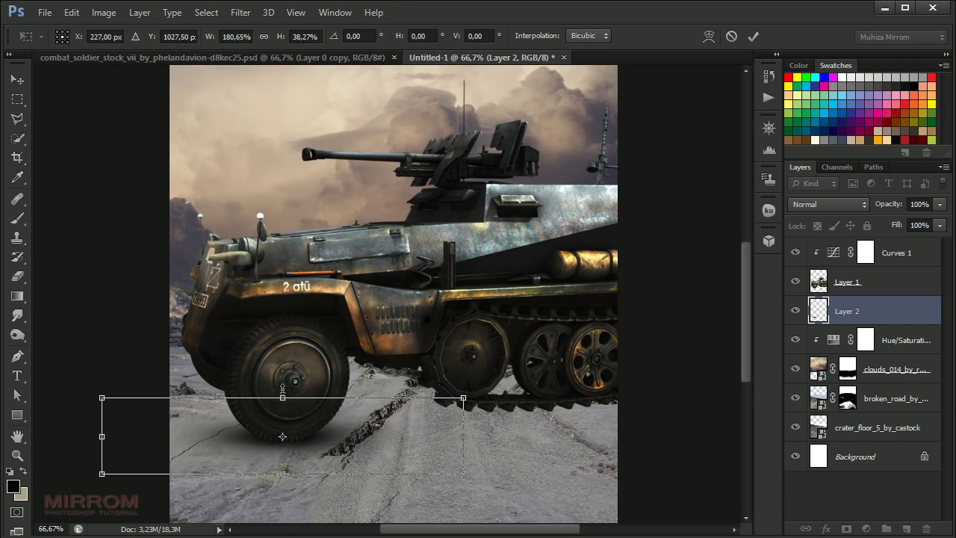
left_click_drag(289, 398, 282, 406)
key("Return")
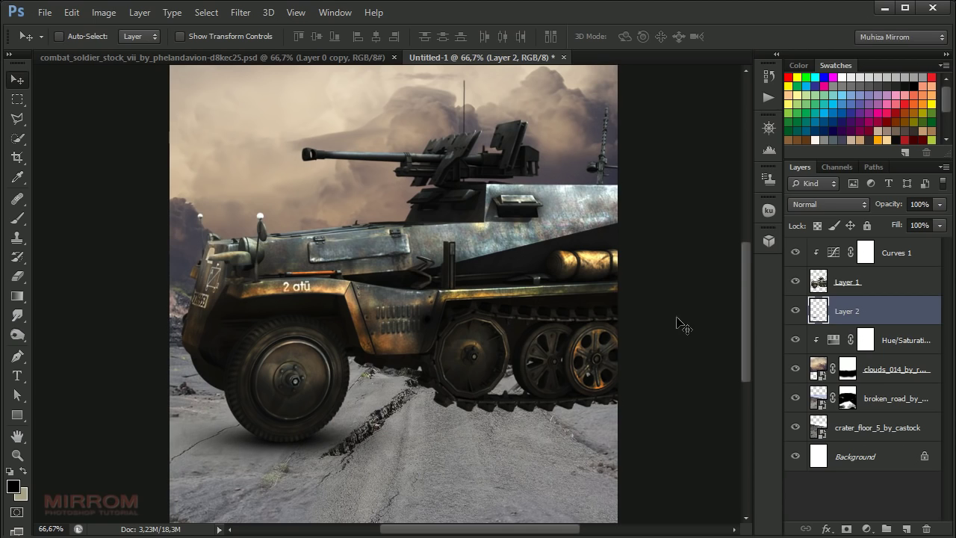
Step: Set the shadow layer to Multiply at 96% opacity and duplicate it
left_click(828, 204)
left_click(822, 272)
left_click(939, 204)
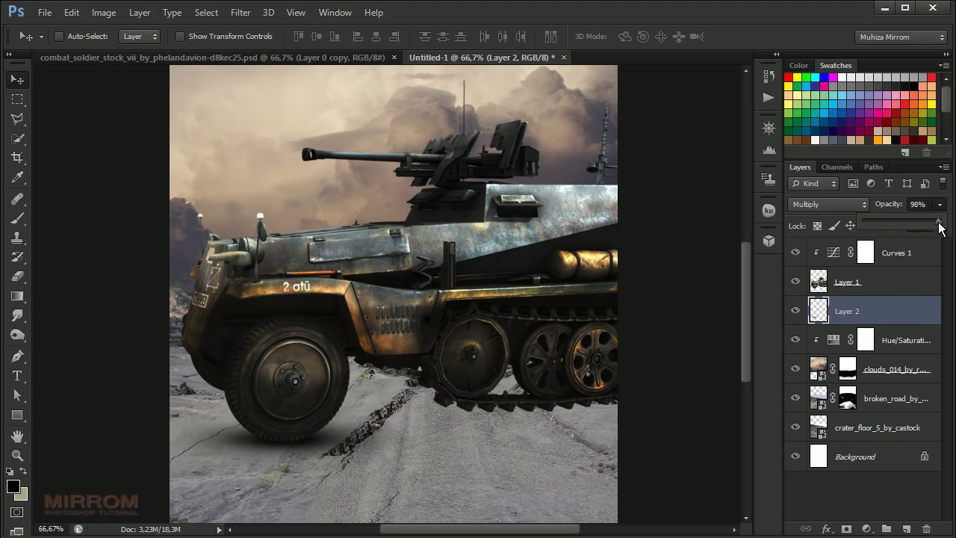
left_click(911, 243)
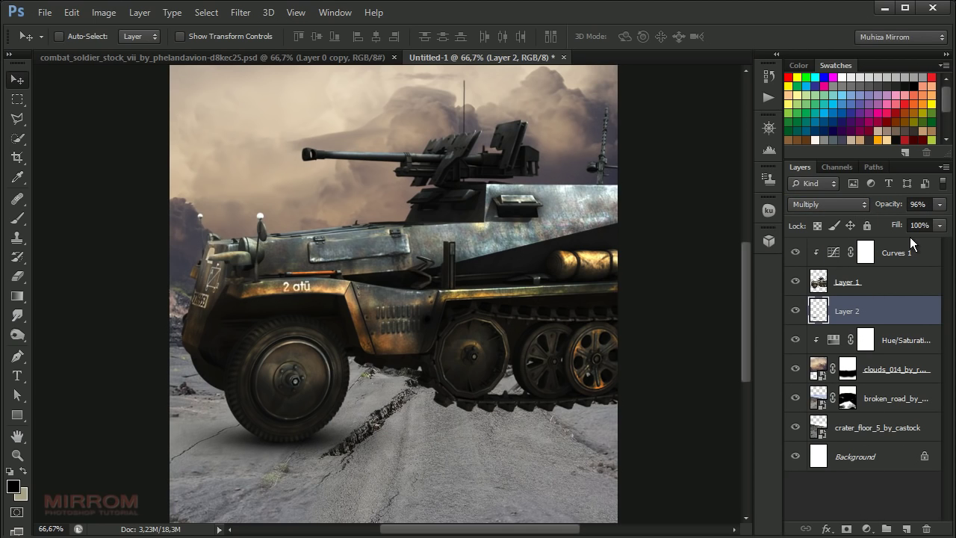
key("ctrl+j")
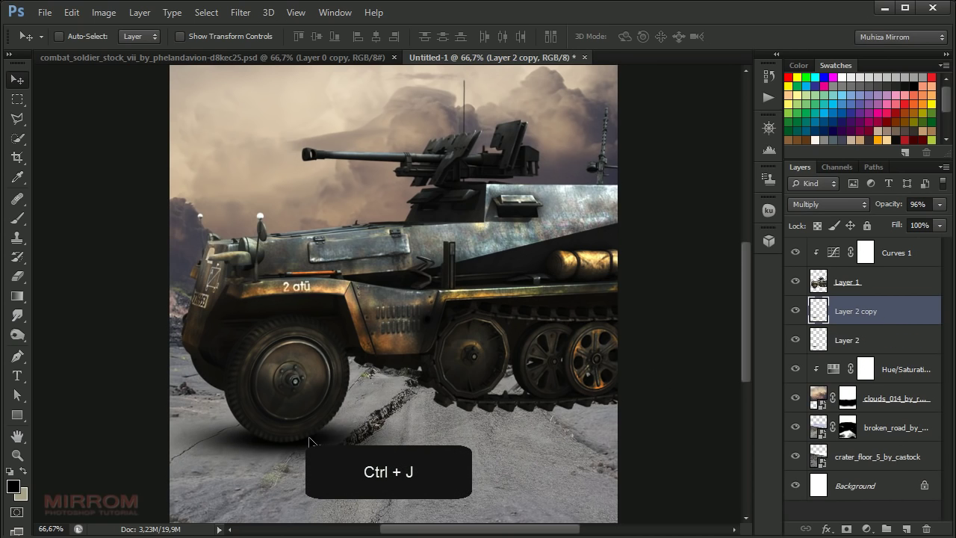
Step: Shift the duplicate shadow up-left, then paint black shading under the tracks on a new layer
left_click_drag(310, 440, 270, 399)
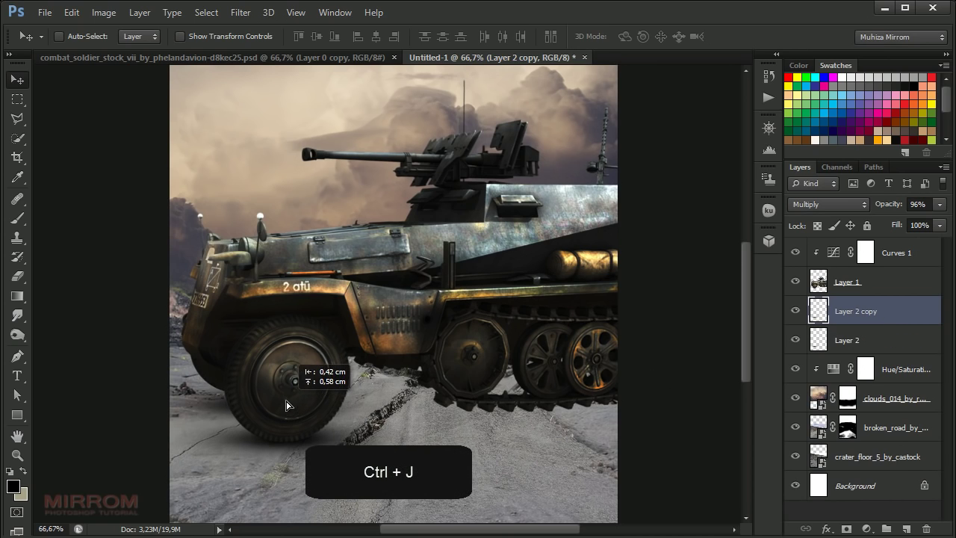
left_click(902, 528)
key("b")
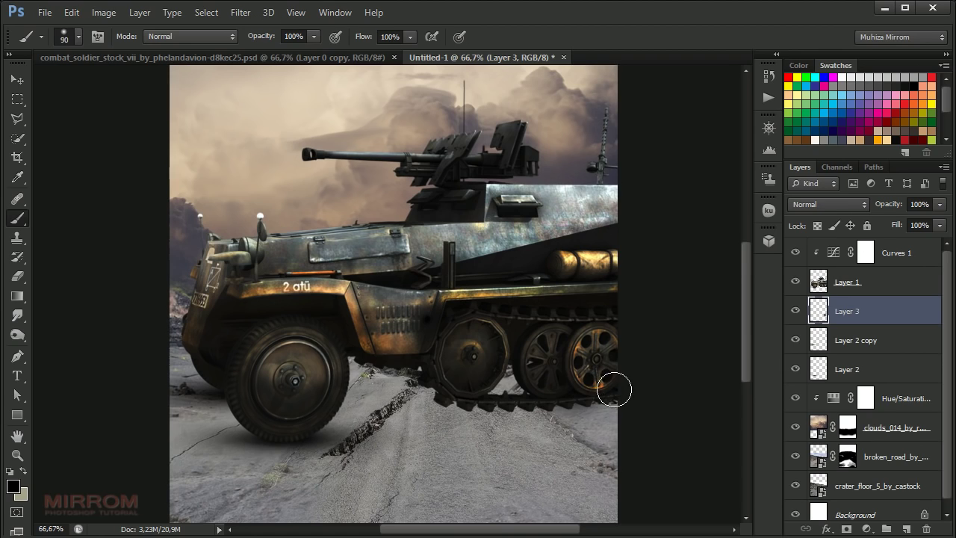
mouse_move(613, 386)
left_mouse_down()
mouse_move(472, 407)
mouse_move(465, 384)
left_mouse_up()
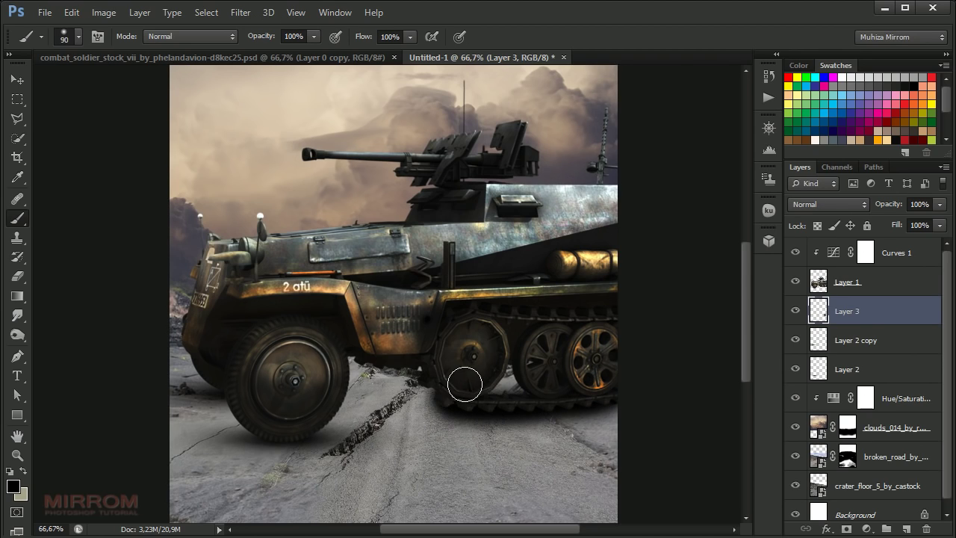
Step: Lower the shading layer's opacity to about 90% and add another empty layer
left_click(943, 209)
left_click_drag(939, 224, 934, 224)
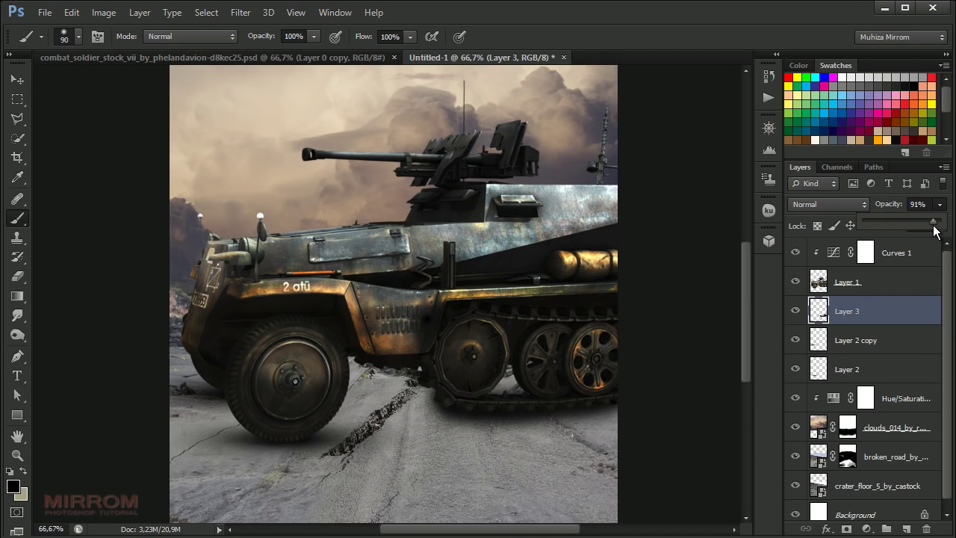
left_click(906, 528)
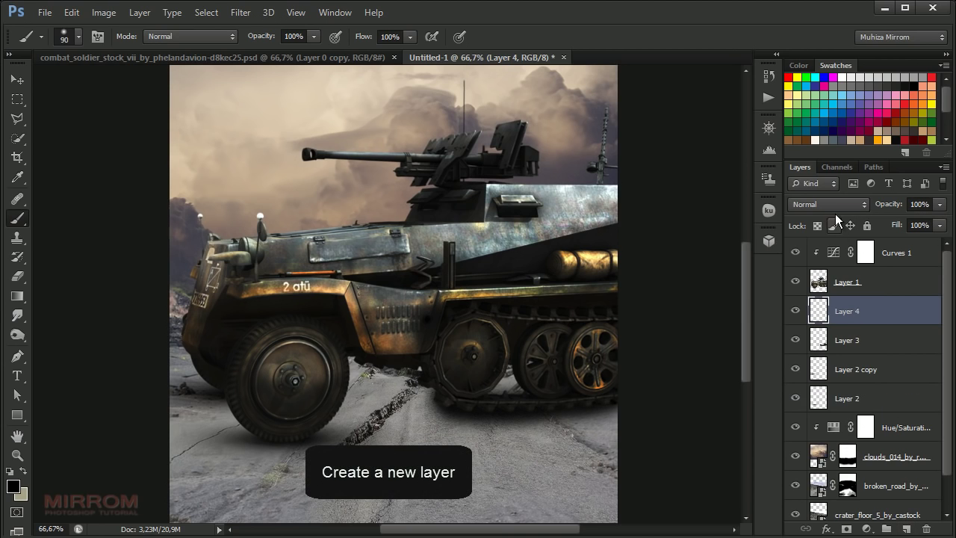
Step: Set Layer 4 to Soft Light and paint dark shading along the tracks and under the front wheel
left_click(829, 204)
left_click(829, 408)
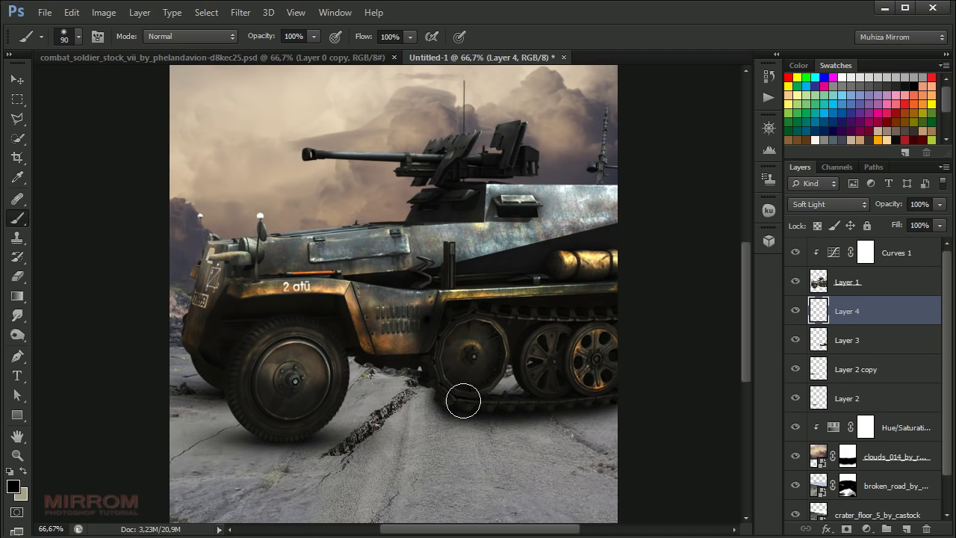
key("bracketright")
key("bracketright")
key("bracketright")
mouse_move(351, 419)
left_mouse_down()
mouse_move(406, 406)
mouse_move(619, 416)
left_mouse_up()
key("bracketleft")
key("bracketleft")
key("bracketleft")
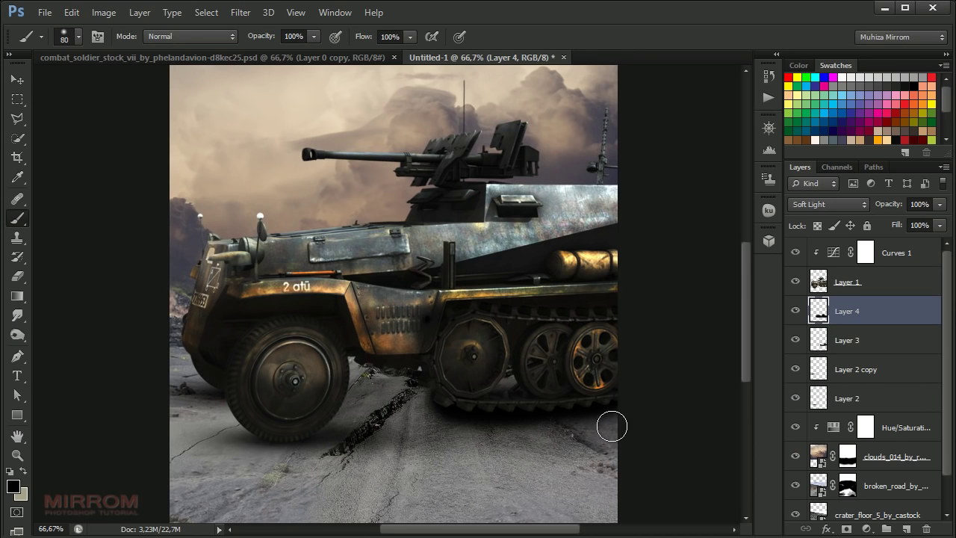
left_click_drag(228, 405, 237, 426)
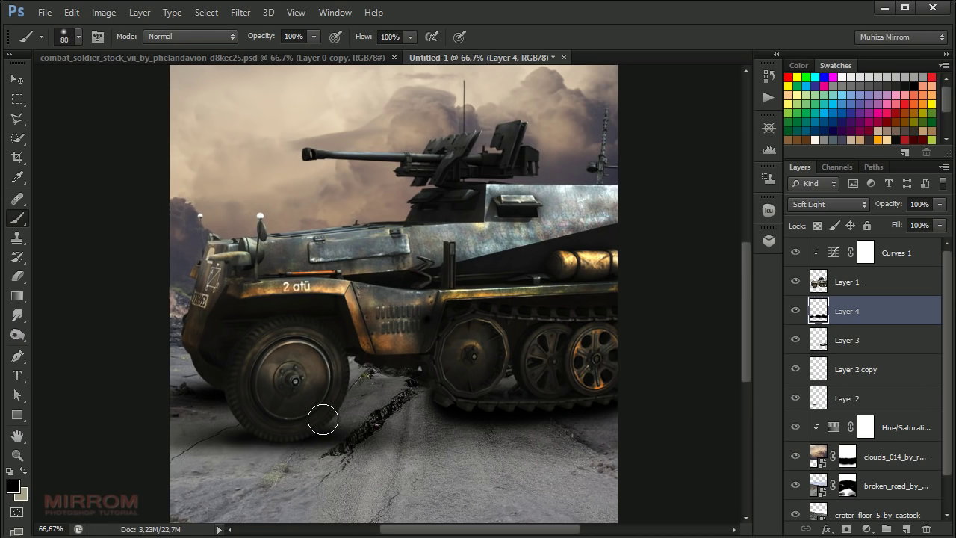
key("bracketright")
key("bracketright")
Step: Set Layer 4's opacity to 78%, check Layer 3, then reselect Layer 4
left_click(930, 206)
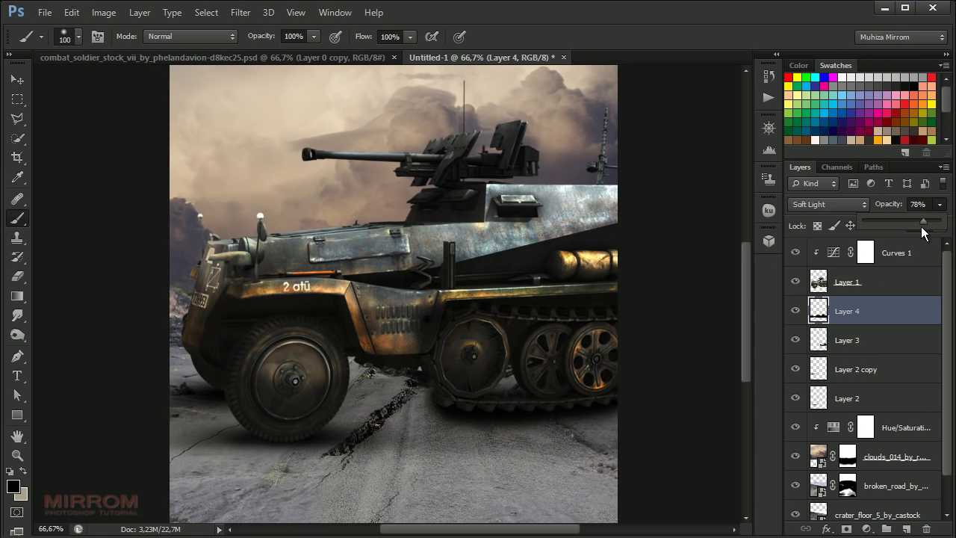
left_click(830, 342)
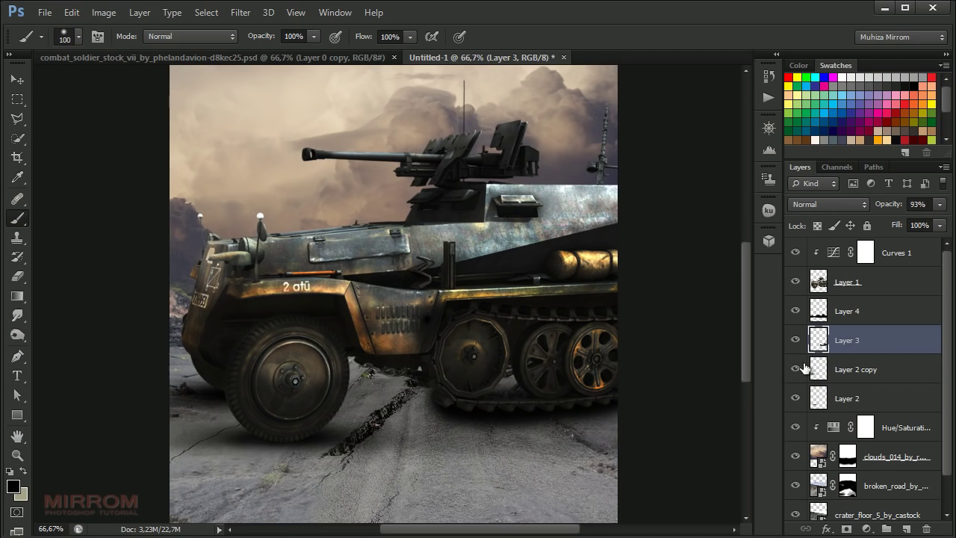
key("v")
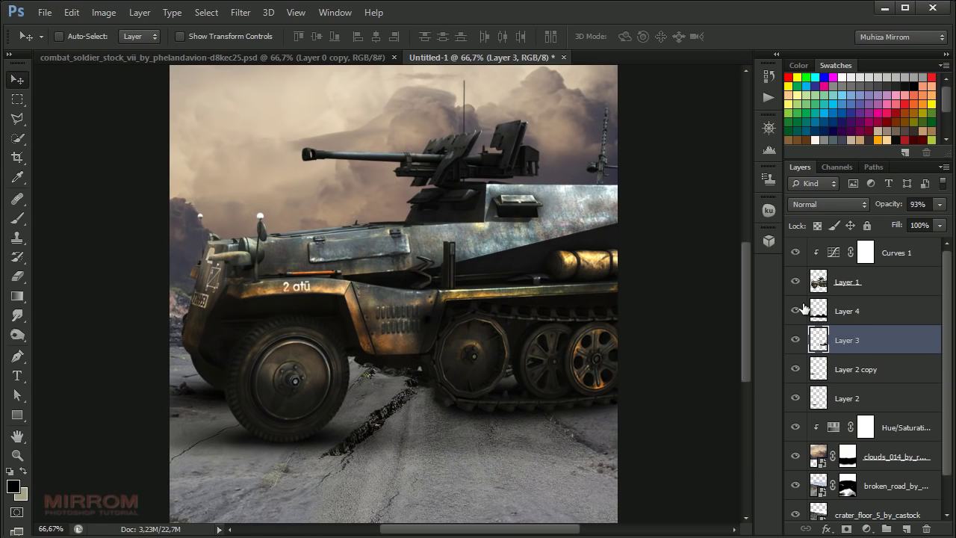
left_click(852, 321)
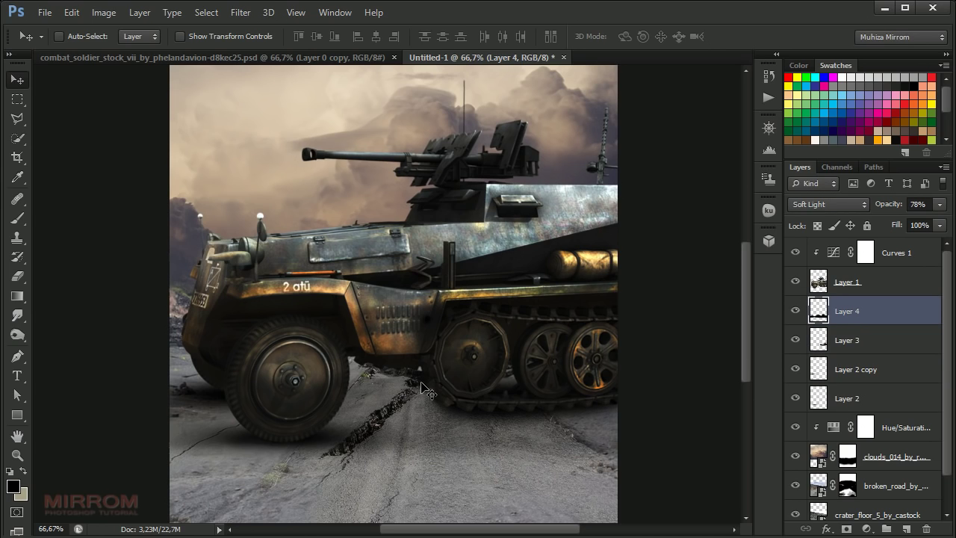
Step: On a new Layer 5, paint shadow under the wheels and tracks at 55% brush opacity
key("b")
left_click(906, 529)
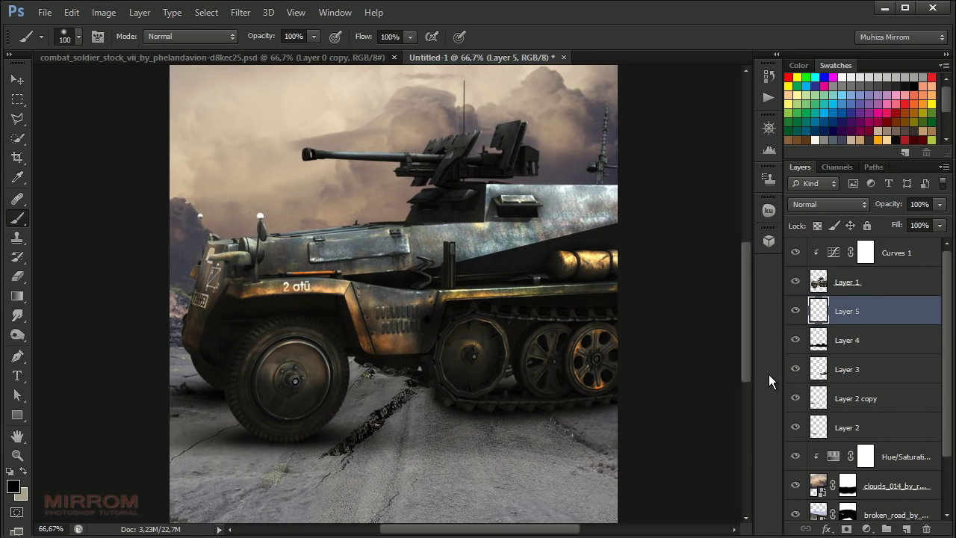
left_click_drag(261, 36, 247, 39)
mouse_move(358, 404)
left_mouse_down()
mouse_move(386, 401)
mouse_move(386, 391)
mouse_move(431, 414)
mouse_move(644, 401)
left_mouse_up()
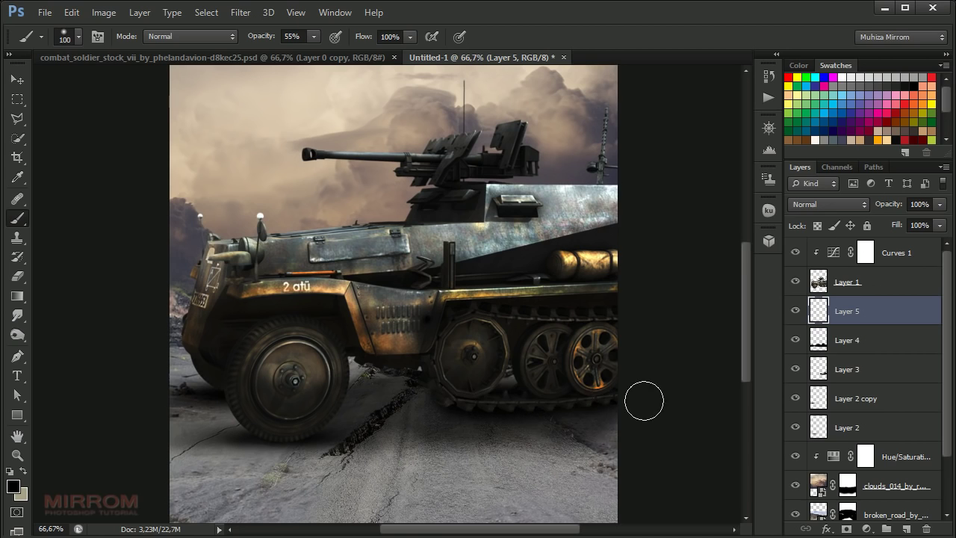
mouse_move(504, 378)
left_mouse_down()
mouse_move(405, 416)
mouse_move(214, 411)
mouse_move(325, 425)
mouse_move(277, 395)
mouse_move(618, 418)
left_mouse_up()
Step: Fine-tune the opacities of Layer 5 and Layer 4
left_click(940, 204)
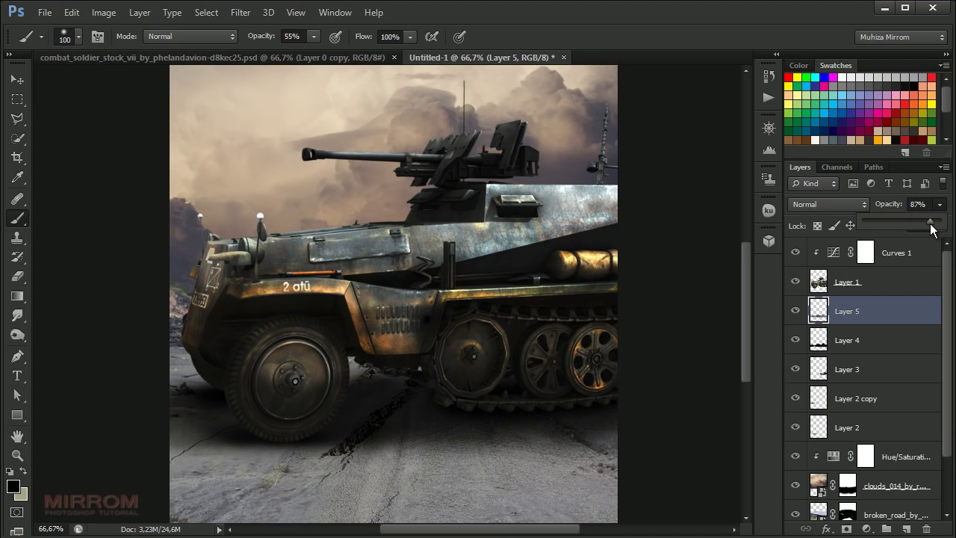
left_click(876, 340)
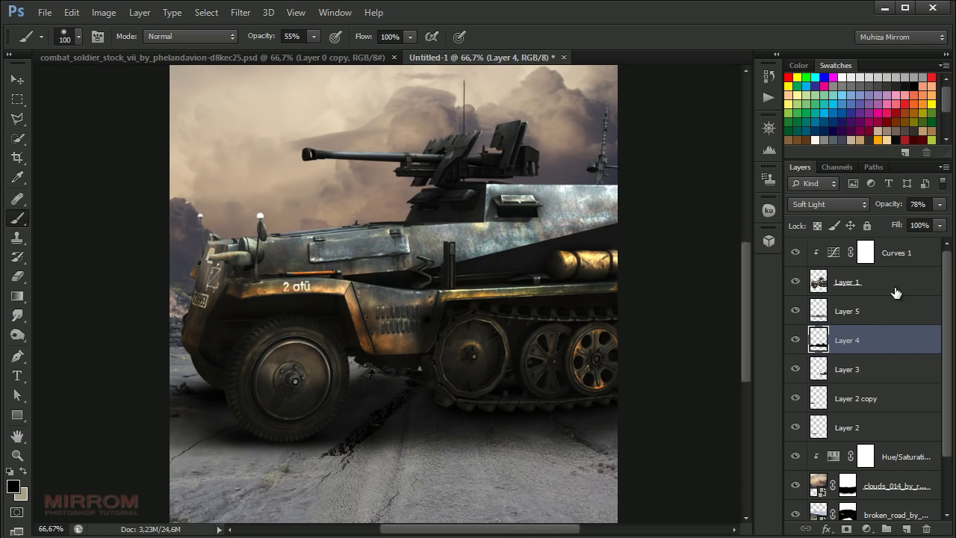
left_click(938, 203)
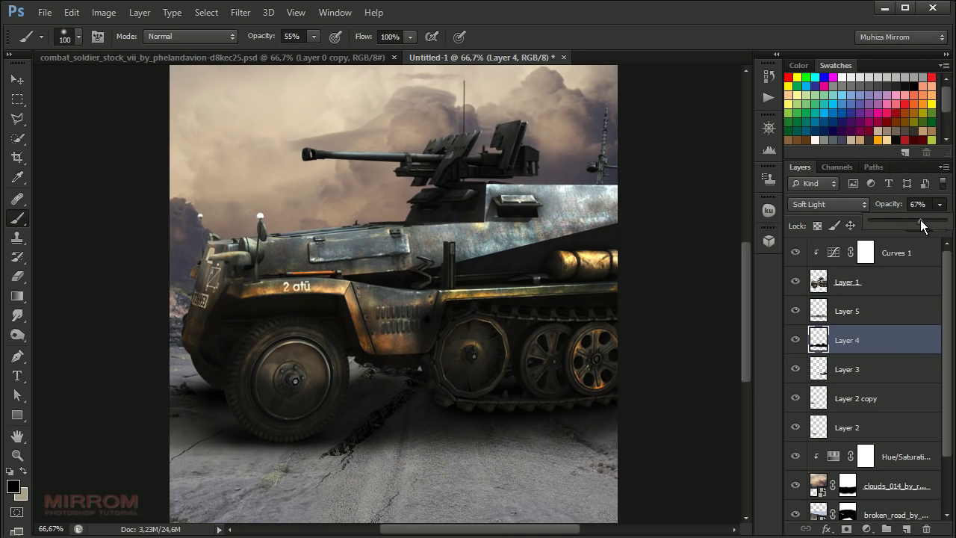
left_click(894, 312)
left_click(938, 204)
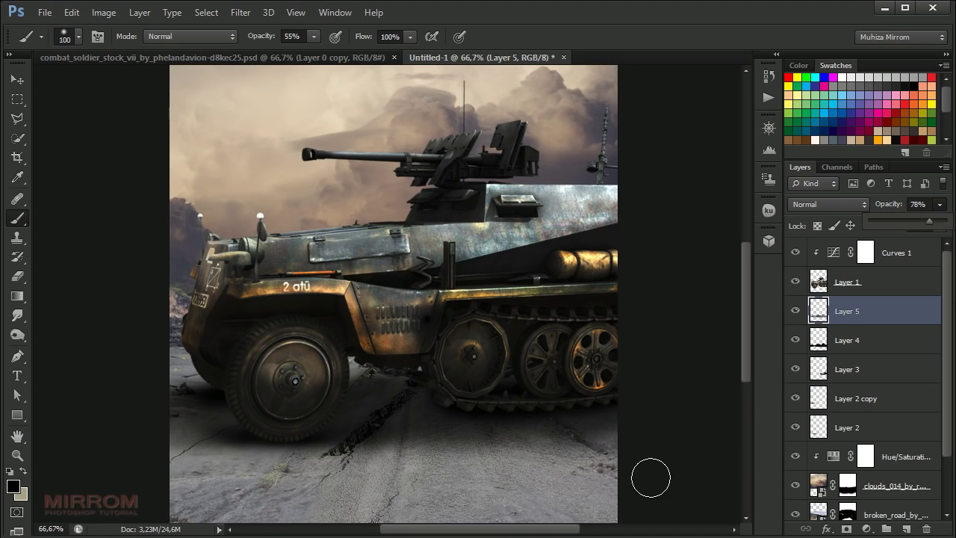
Step: Lower Layer 2 copy to 93% opacity and Layer 2 slightly, comparing with the shadow hidden
left_click(810, 399)
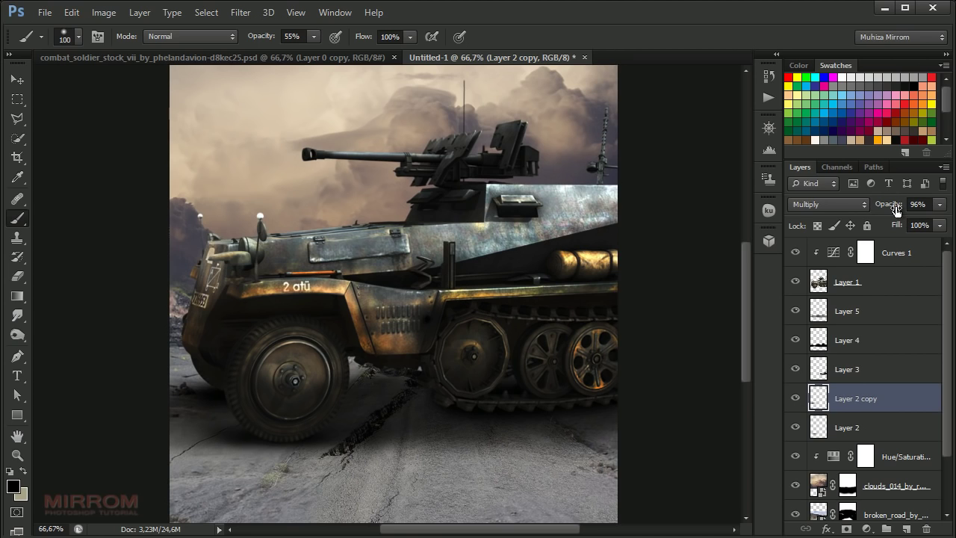
left_click_drag(896, 210, 893, 210)
left_click(874, 430)
left_click(796, 427)
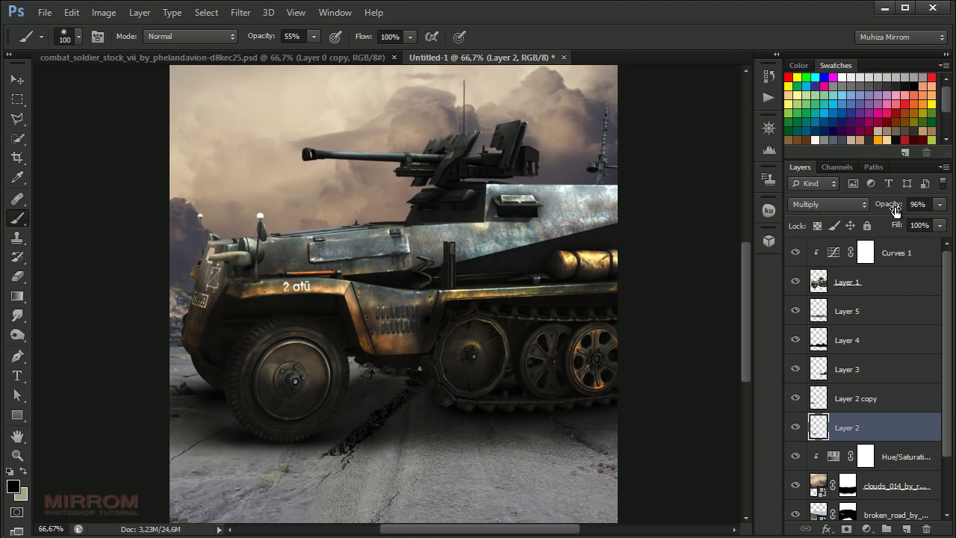
left_click_drag(895, 211, 887, 215)
key("Return")
key("Return")
Step: Add a faint shadow under the front wheel on Layer 5 at 47% brush opacity
left_click(880, 312)
left_click_drag(272, 47, 266, 48)
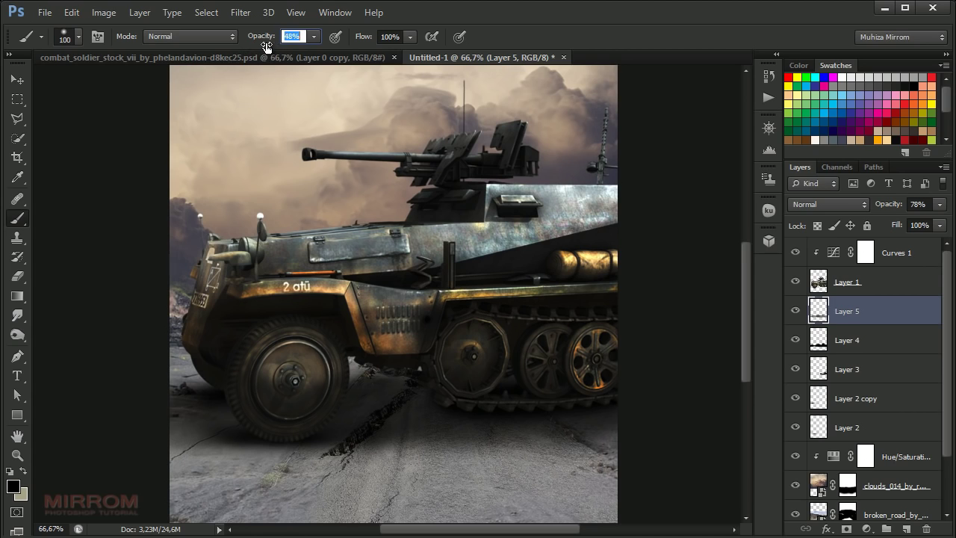
key("Return")
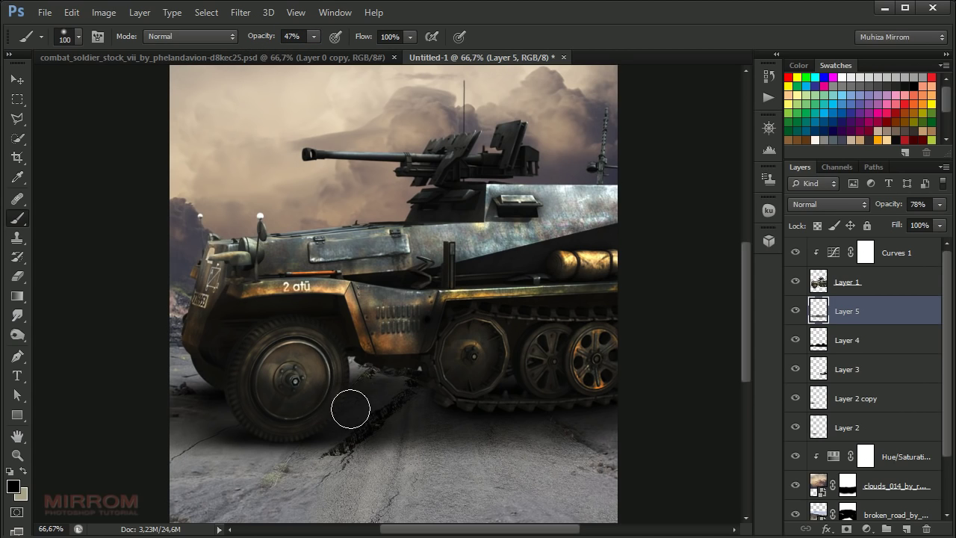
left_click_drag(246, 405, 260, 406)
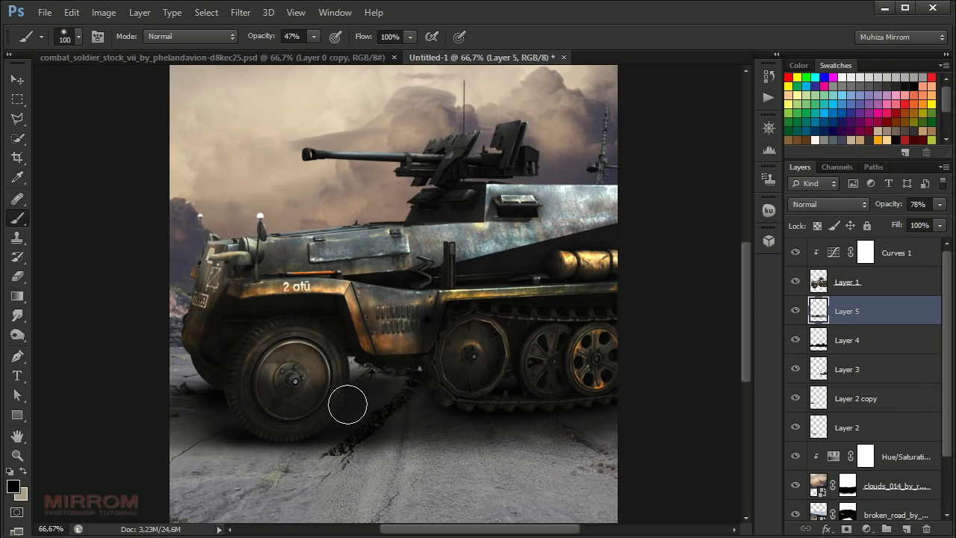
Step: Switch to the Move tool and select the Curves 1 layer
key("v")
scroll(559, 368, "up", 1)
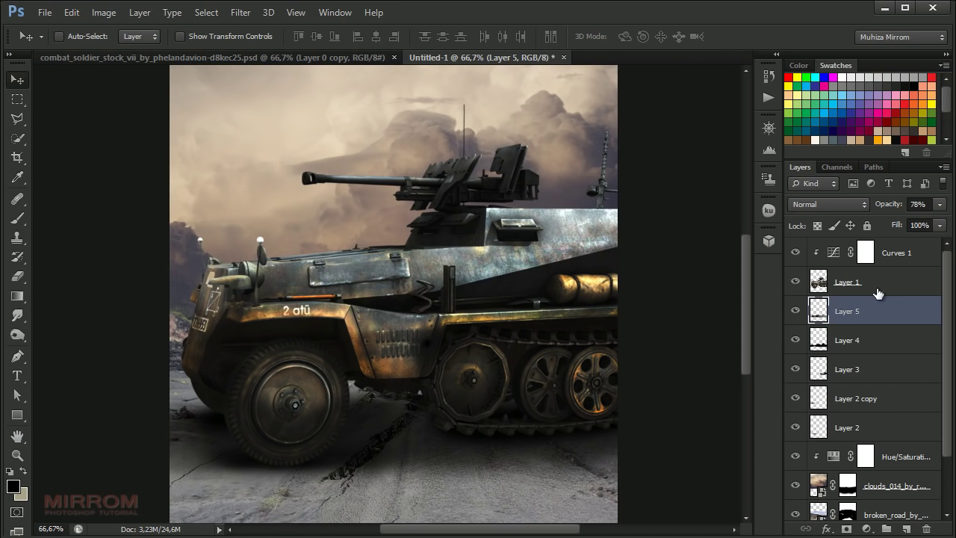
left_click(900, 254)
Step: Bring the seated soldier from the combat soldier document into the poster and release his clipping mask
left_click(285, 60)
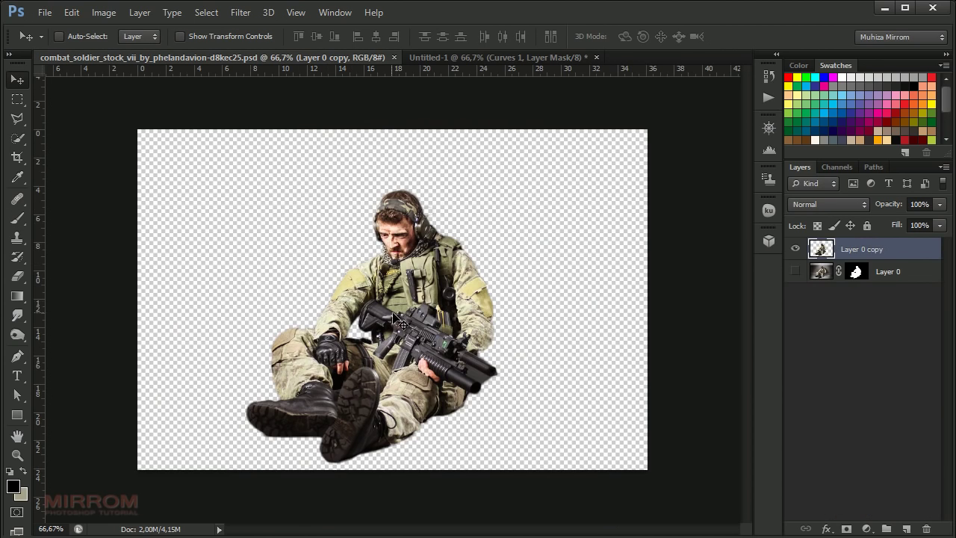
mouse_move(429, 254)
left_mouse_down()
mouse_move(468, 63)
mouse_move(441, 247)
left_mouse_up()
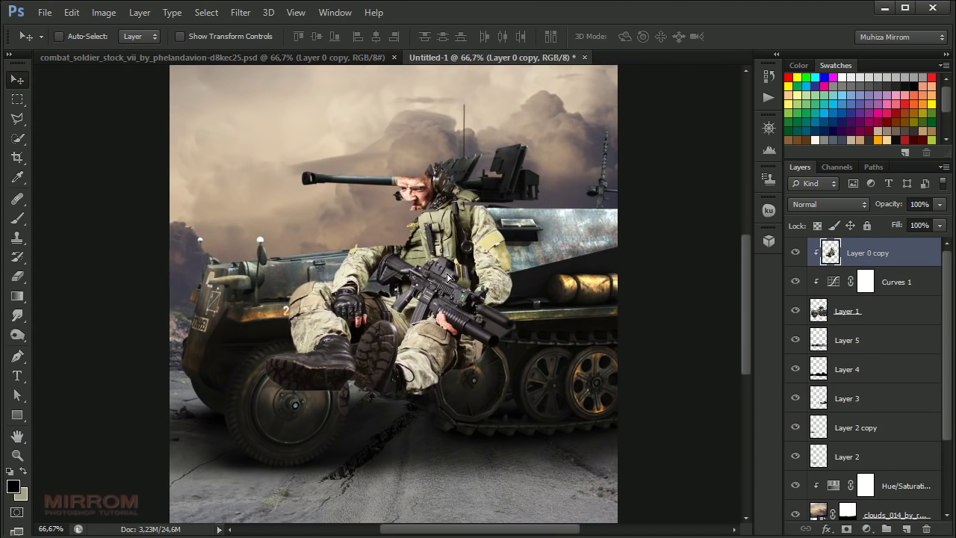
right_click(868, 255)
left_click(790, 345)
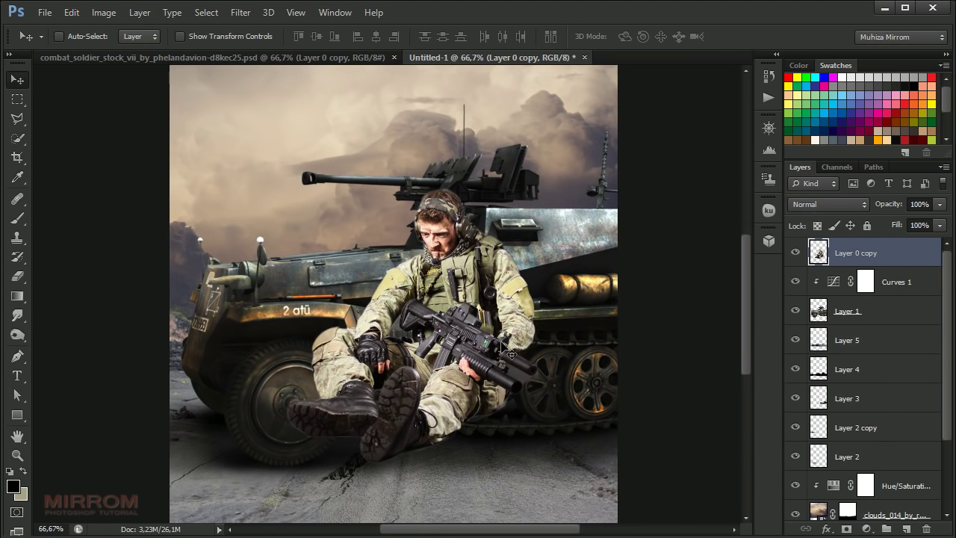
Step: Flip the soldier horizontally, place him before the halftrack, and scale him to about 85%
key("ctrl+t")
right_click(456, 256)
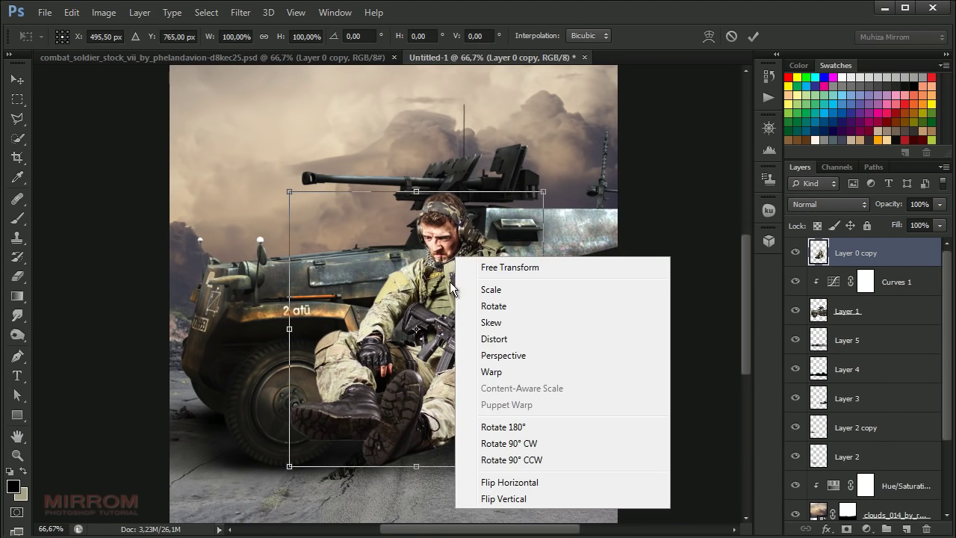
left_click(497, 481)
left_click_drag(414, 315, 463, 370)
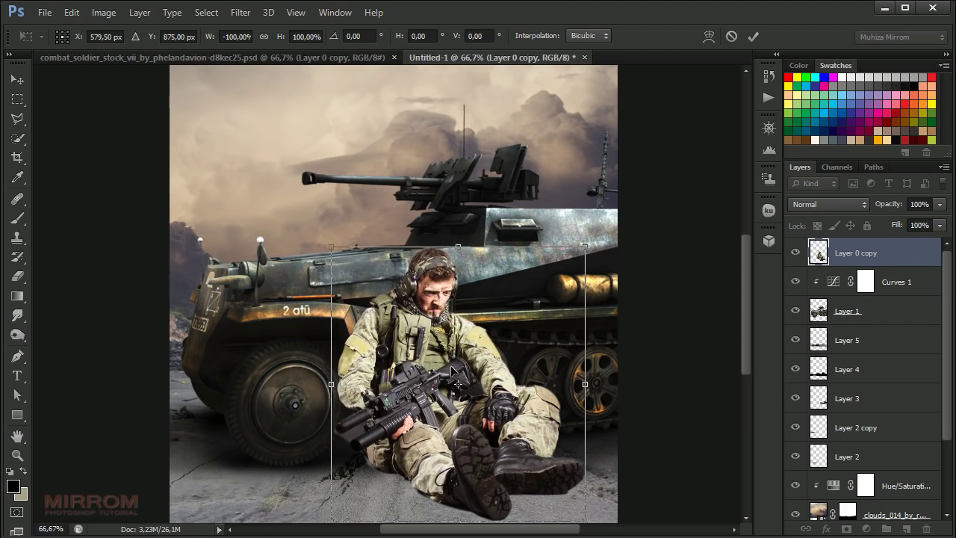
left_click_drag(340, 249, 357, 289)
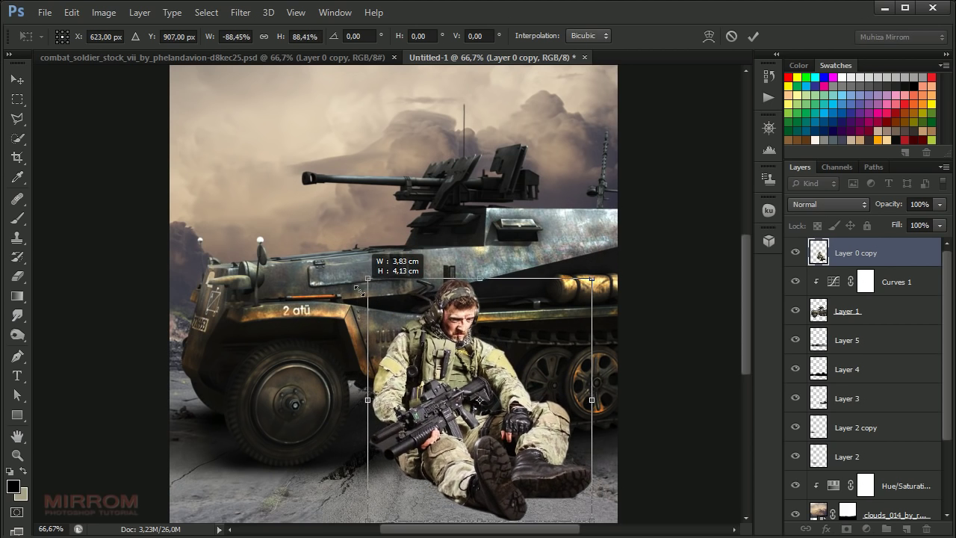
left_click_drag(591, 279, 582, 286)
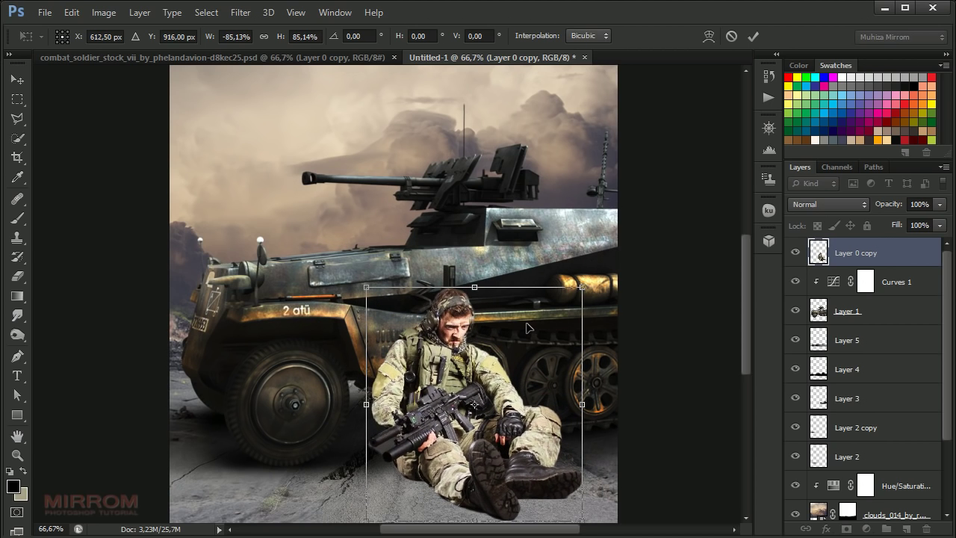
key("Return")
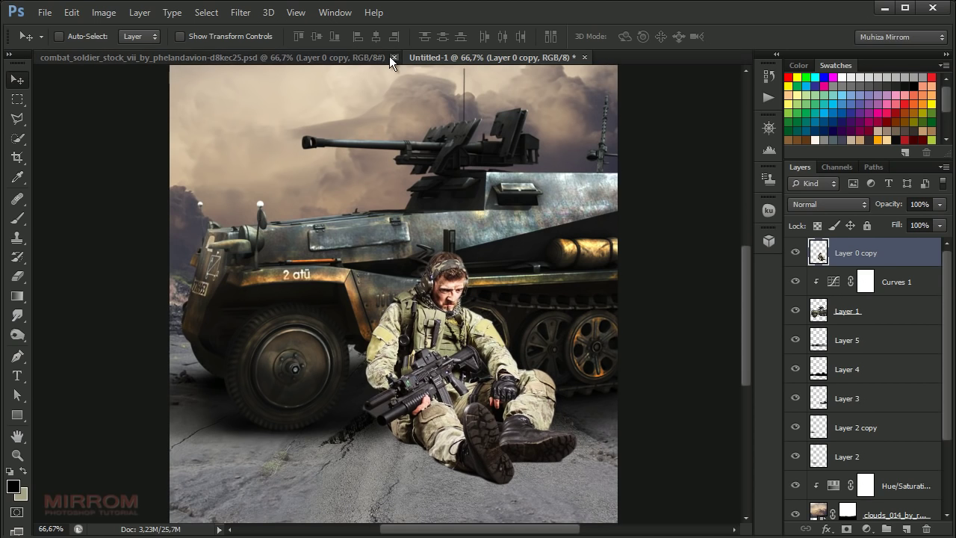
Step: Close the soldier stock image and save the poster as Untitled-1.psd
left_click(393, 57)
scroll(362, 221, "down", 1)
scroll(362, 221, "down", 2)
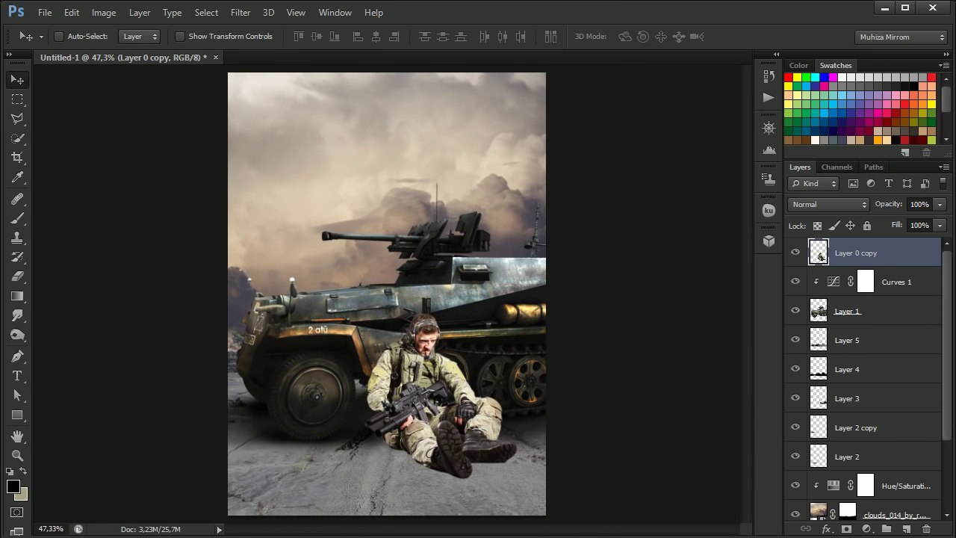
key("ctrl+s")
scroll(428, 451, "up", 1)
scroll(428, 451, "up", 1)
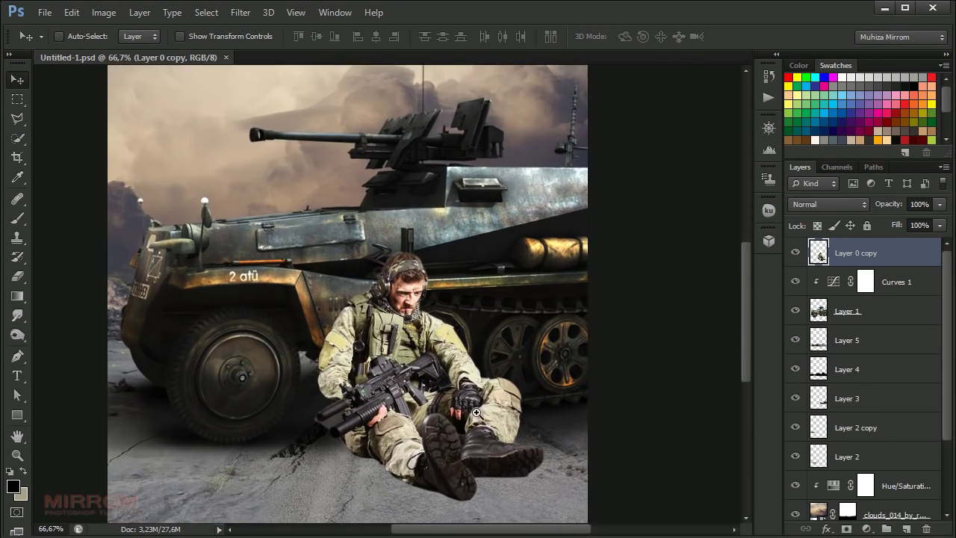
scroll(428, 451, "up", 1)
scroll(475, 351, "down", 1)
scroll(481, 326, "down", 1)
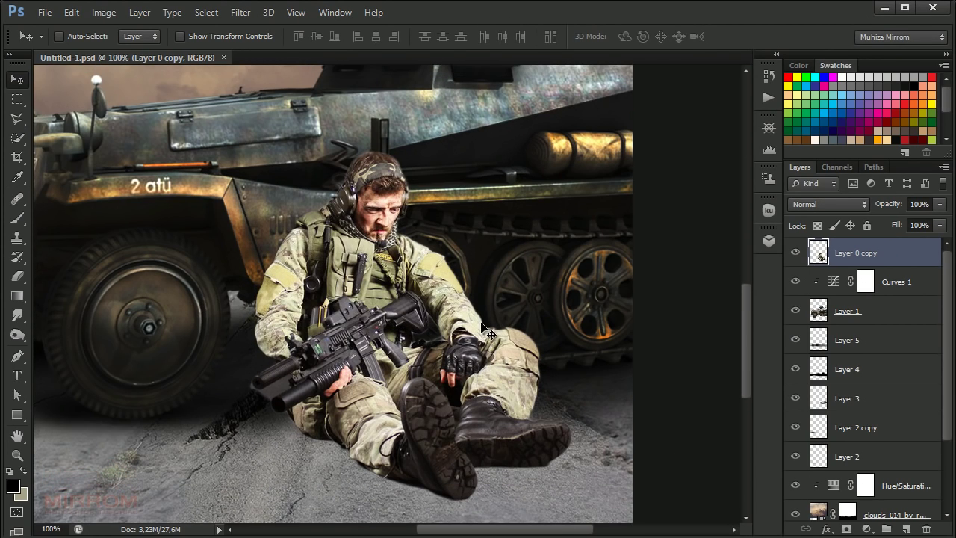
Step: Darken the soldier's knee and thigh with the Burn tool
left_click(17, 334)
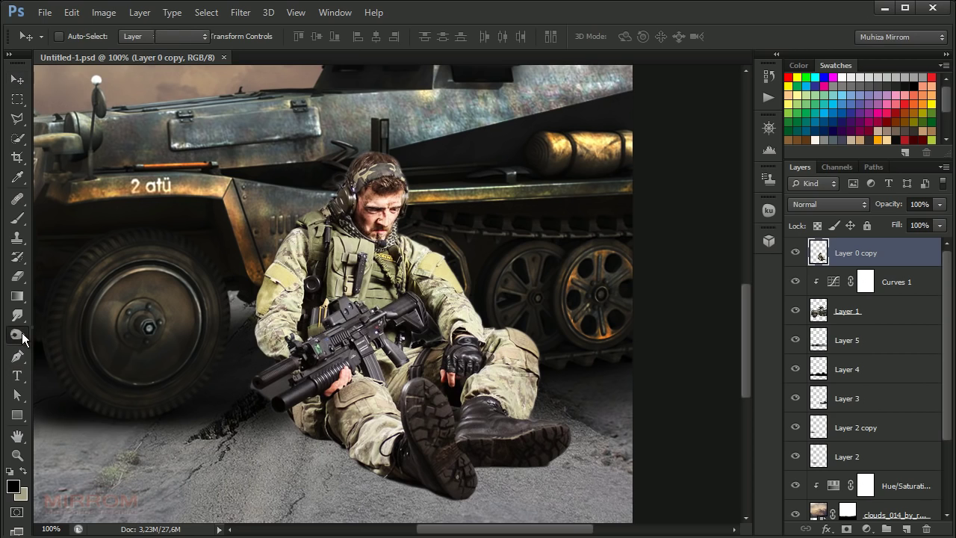
left_click(66, 345)
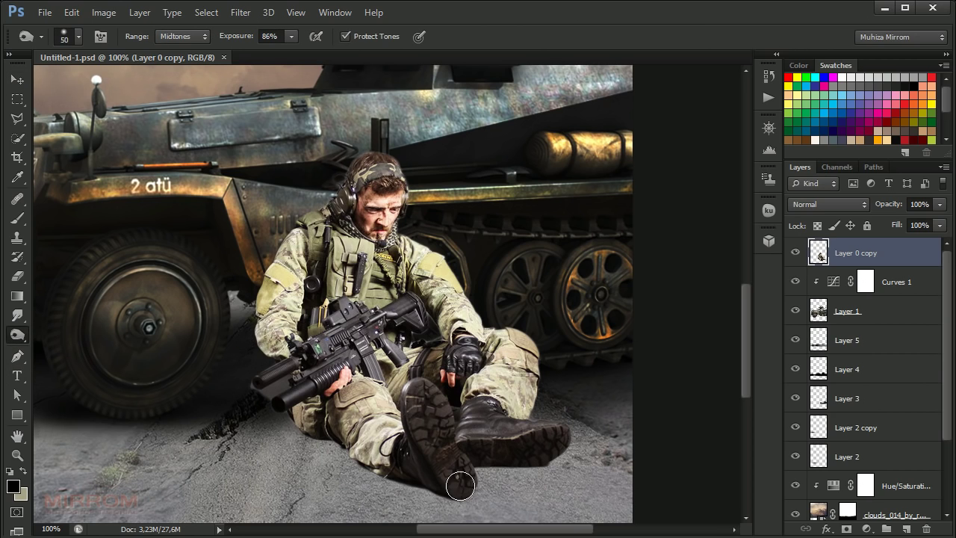
mouse_move(407, 456)
left_mouse_down()
mouse_move(304, 416)
mouse_move(456, 480)
left_mouse_up()
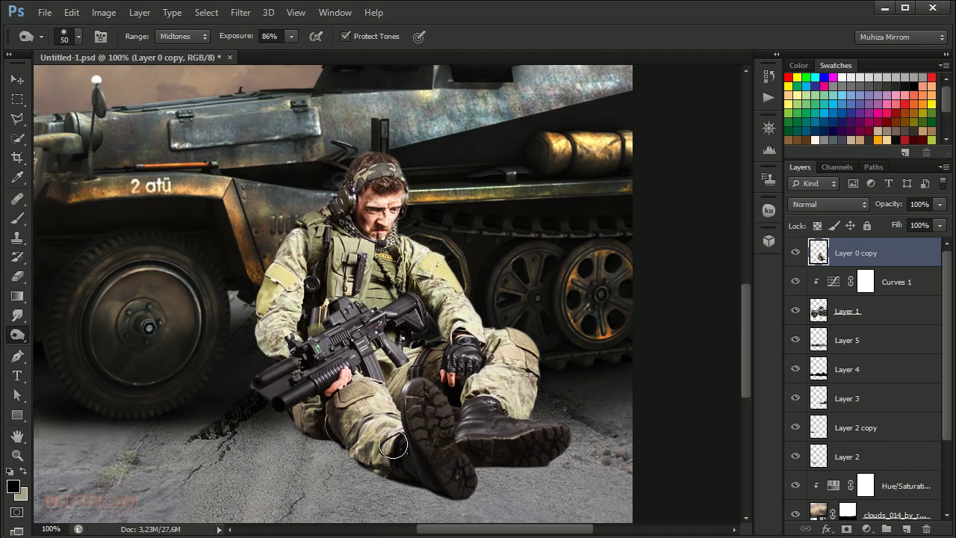
key("v")
scroll(302, 410, "up", 1)
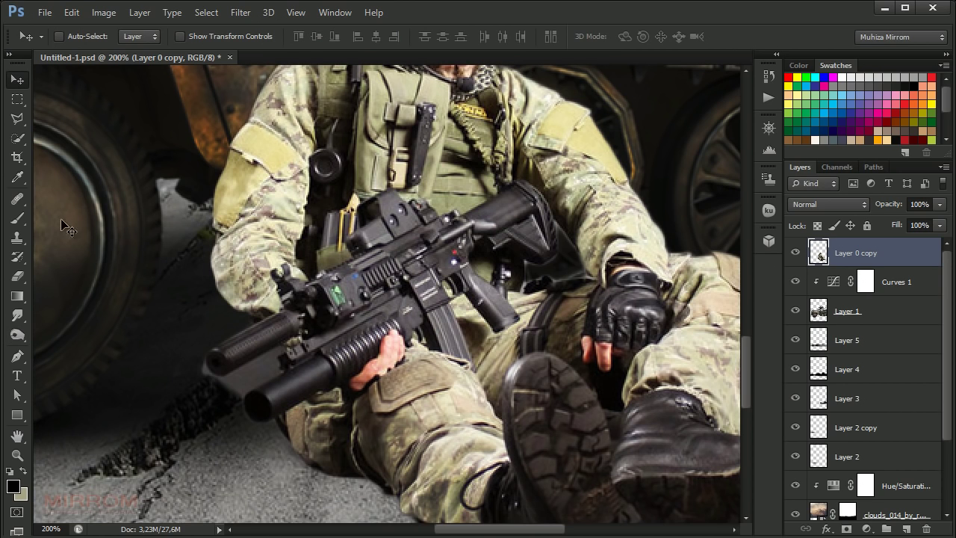
Step: Delete the stray background patch under the rifle barrel using a Polygonal Lasso selection
left_click(16, 118)
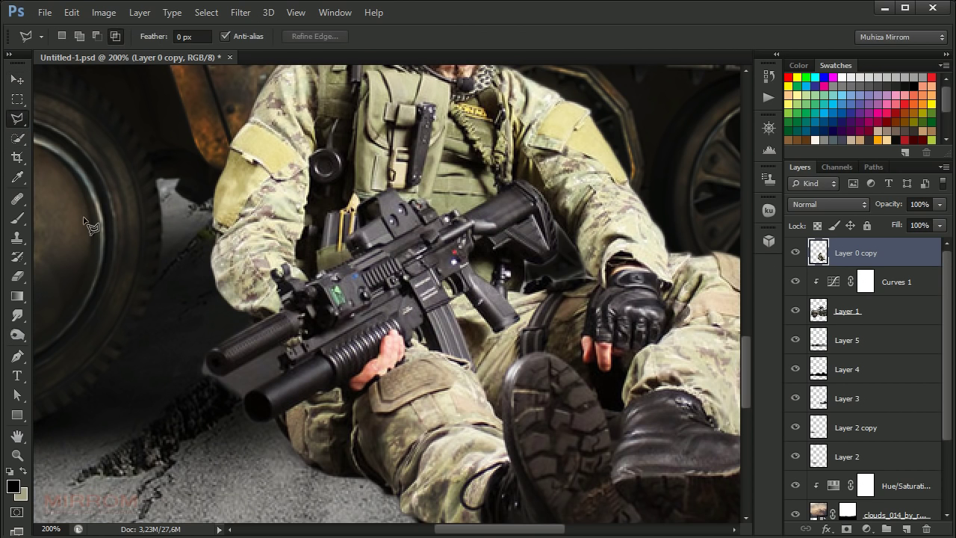
left_click(282, 372)
left_click(237, 400)
left_click(193, 373)
left_click(284, 371)
key("Delete")
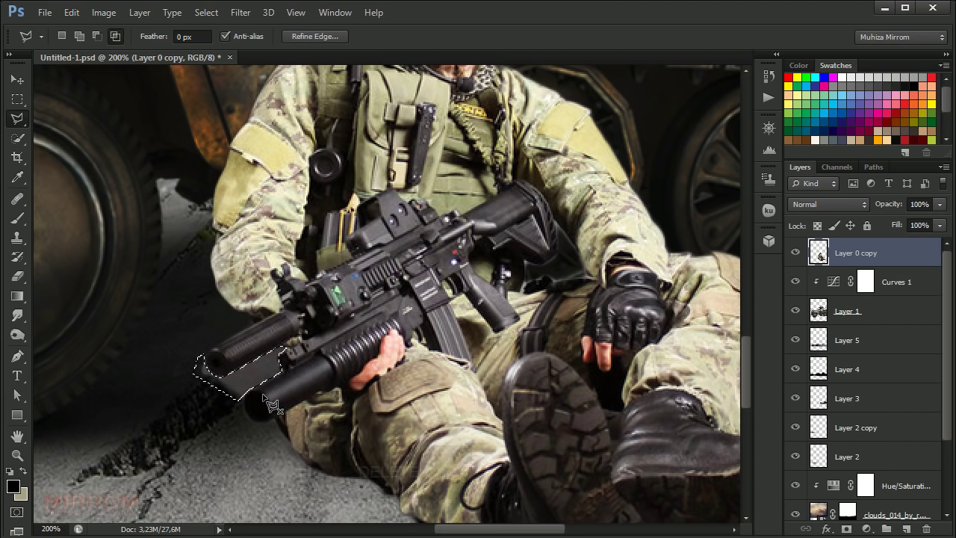
key("ctrl+d")
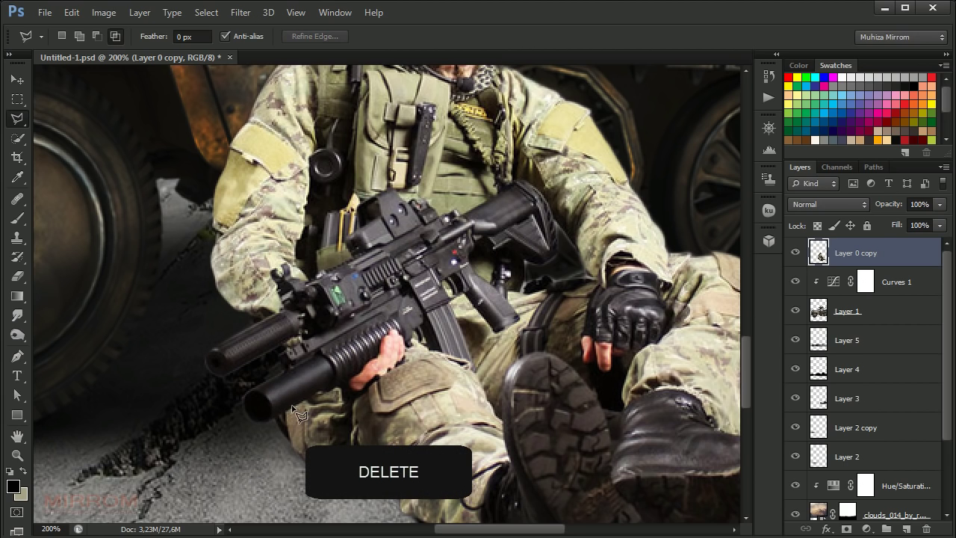
left_click(18, 335)
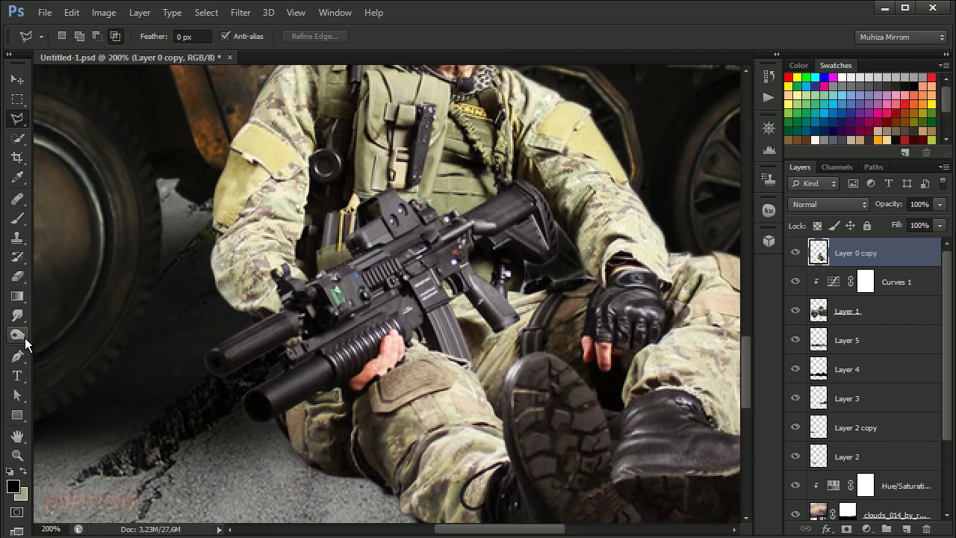
Step: Burn the soldier's trouser legs and boots darker at 94% exposure
key("alt+space")
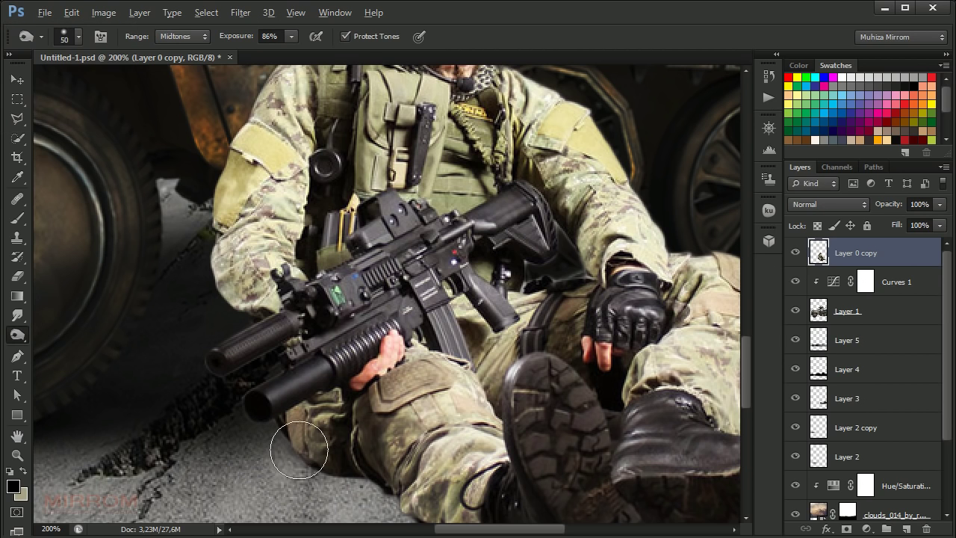
left_click(299, 449, "alt")
left_click_drag(355, 433, 343, 472)
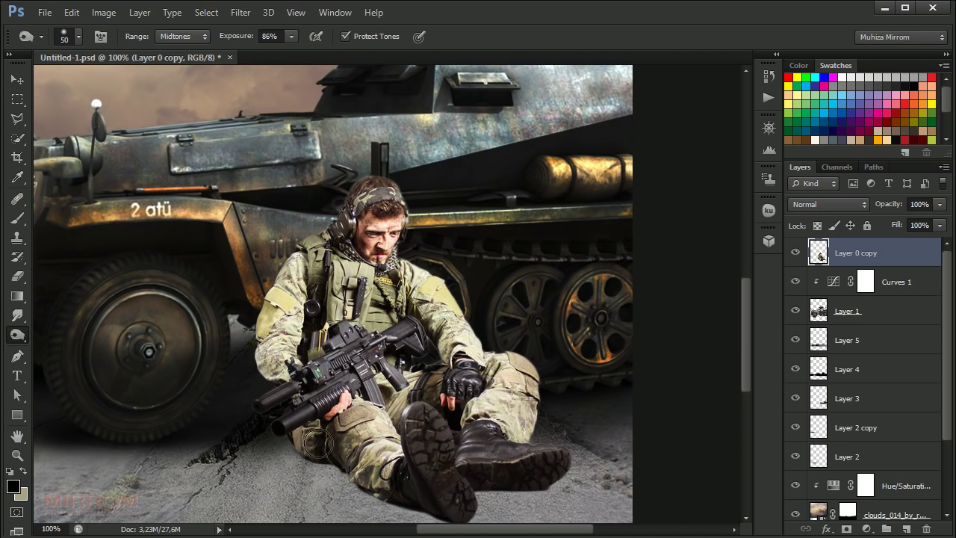
left_click_drag(239, 37, 246, 37)
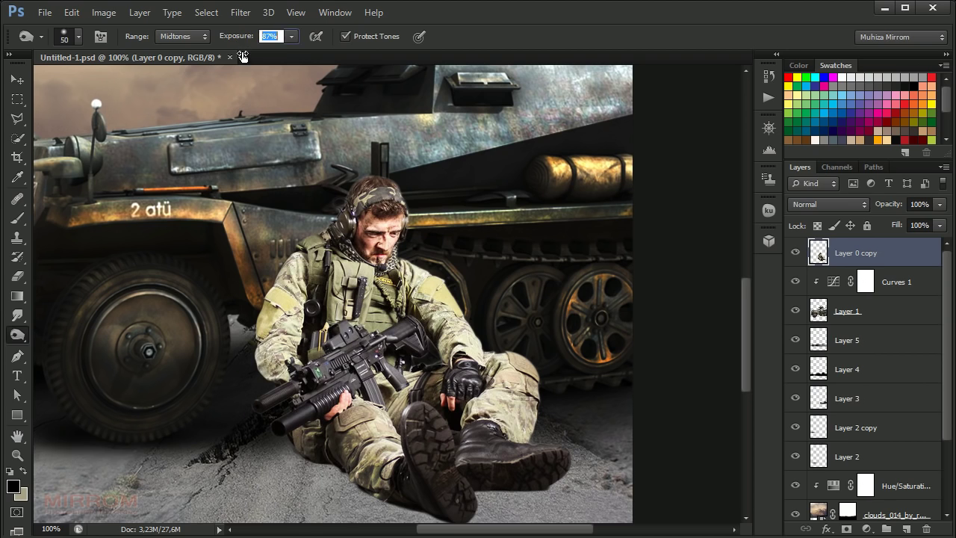
left_click_drag(357, 467, 392, 475)
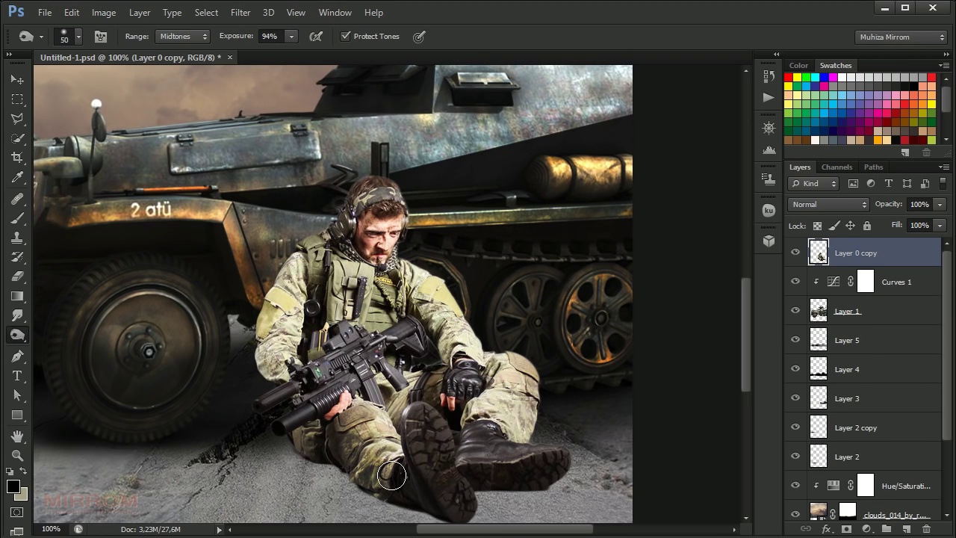
left_click_drag(452, 463, 473, 498)
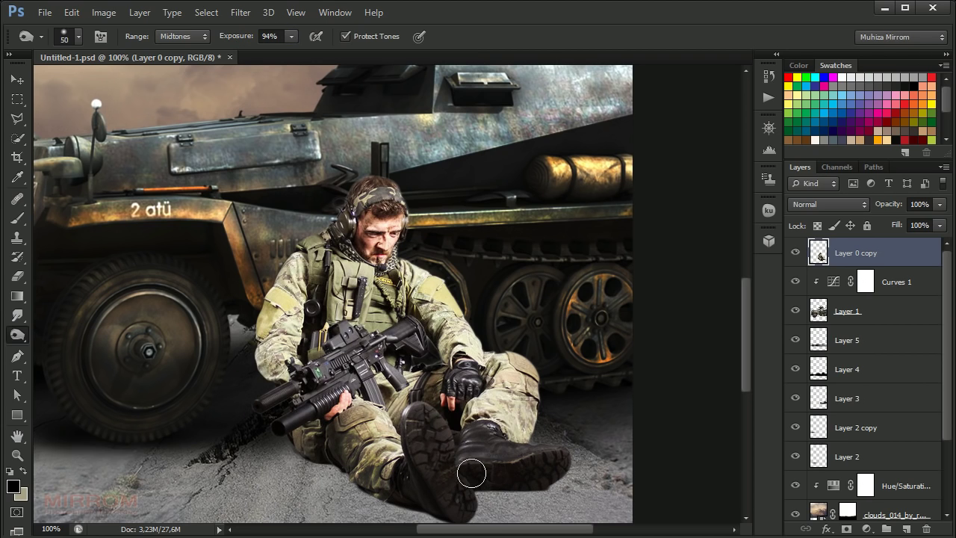
scroll(473, 497, "down", 2)
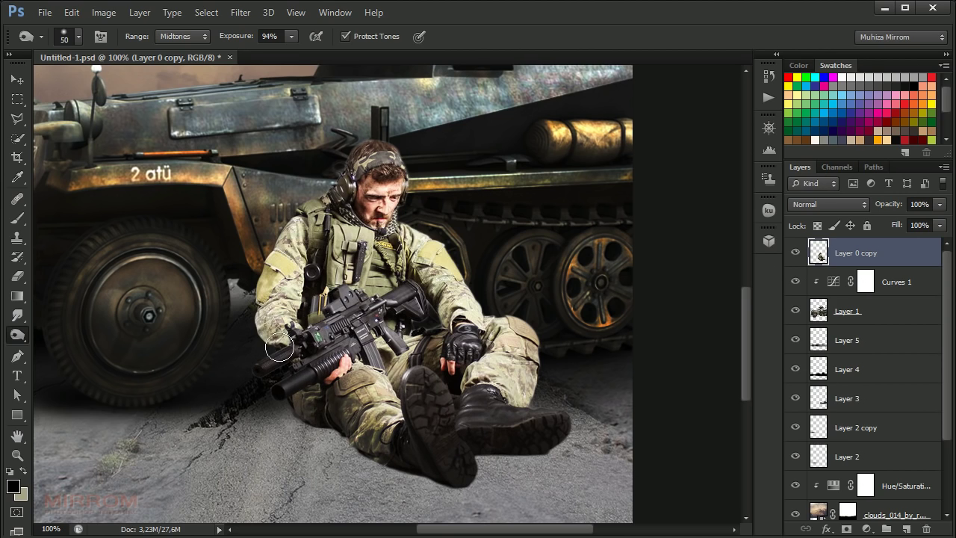
Step: Burn the soldier's torso, face, neck and the area around the rifle with a smaller brush
mouse_move(395, 471)
left_mouse_down()
mouse_move(313, 278)
mouse_move(388, 278)
mouse_move(311, 302)
mouse_move(246, 302)
mouse_move(359, 221)
left_mouse_up()
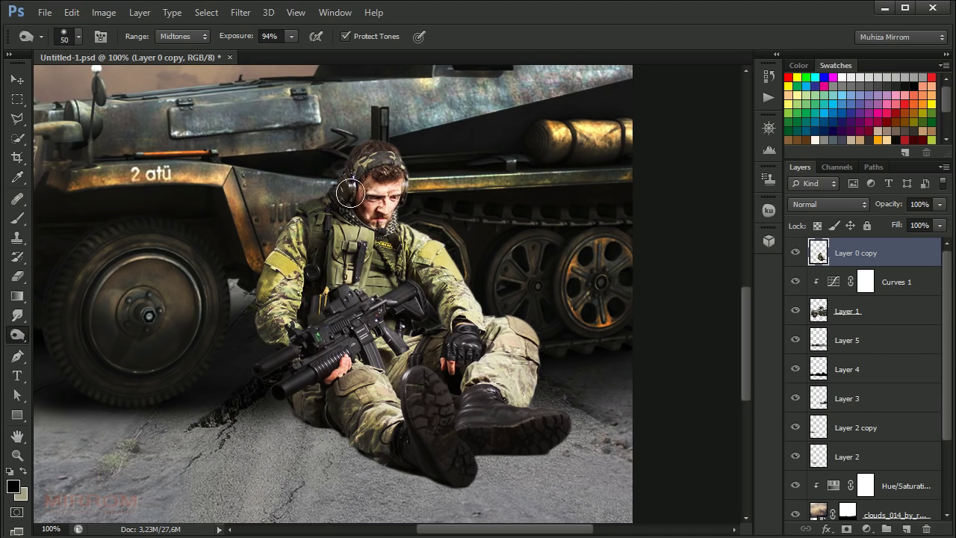
key("bracketleft")
key("bracketleft")
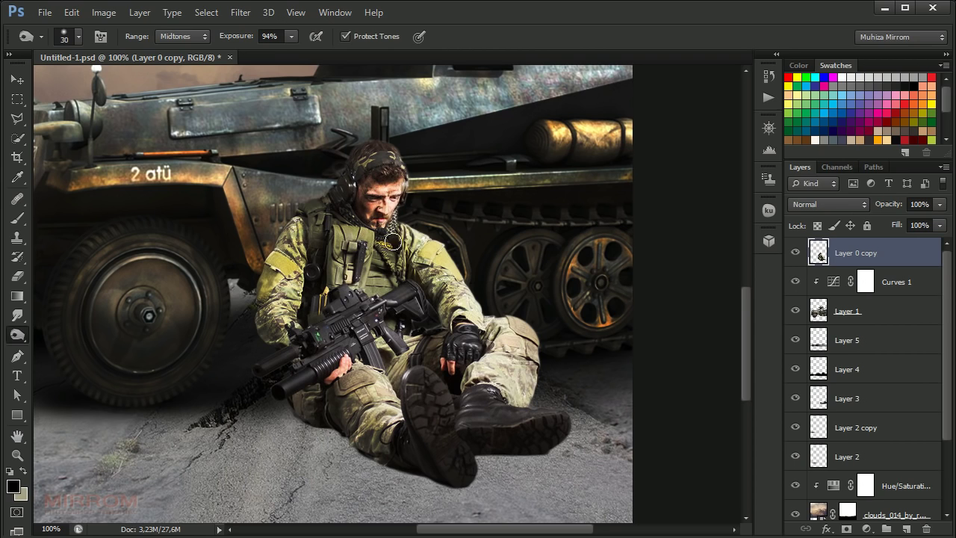
mouse_move(359, 221)
left_mouse_down()
mouse_move(491, 343)
mouse_move(487, 386)
mouse_move(410, 433)
mouse_move(486, 440)
mouse_move(379, 333)
left_mouse_up()
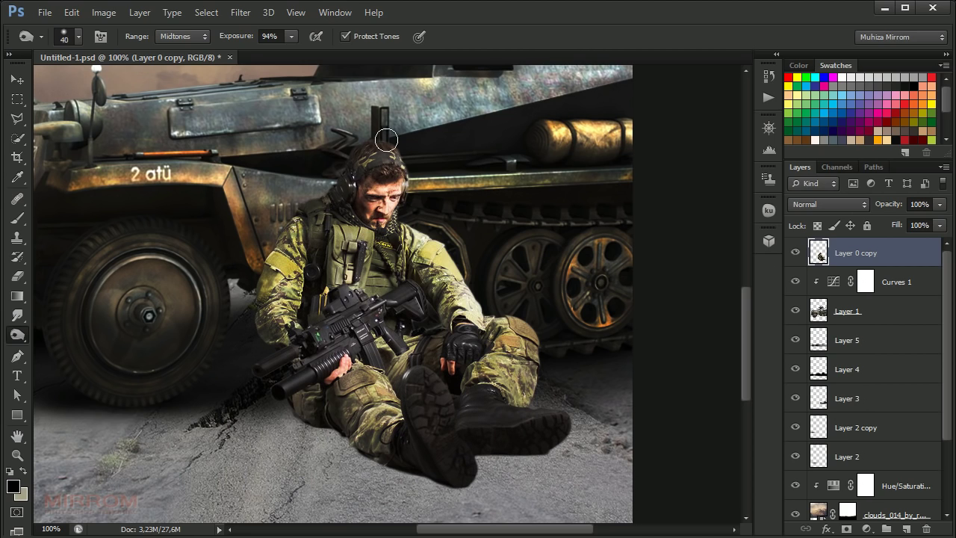
key("bracketleft")
key("bracketleft")
left_click_drag(361, 329, 353, 322)
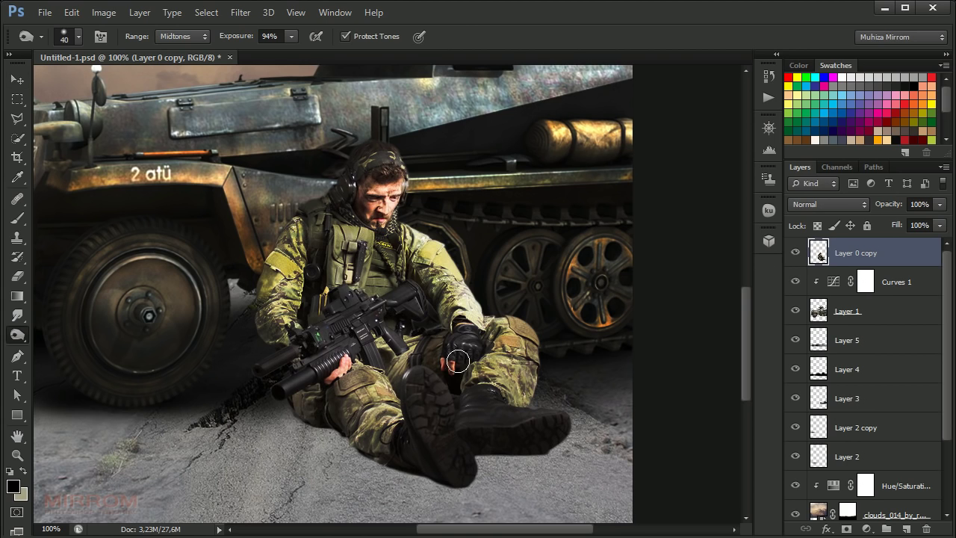
key("v")
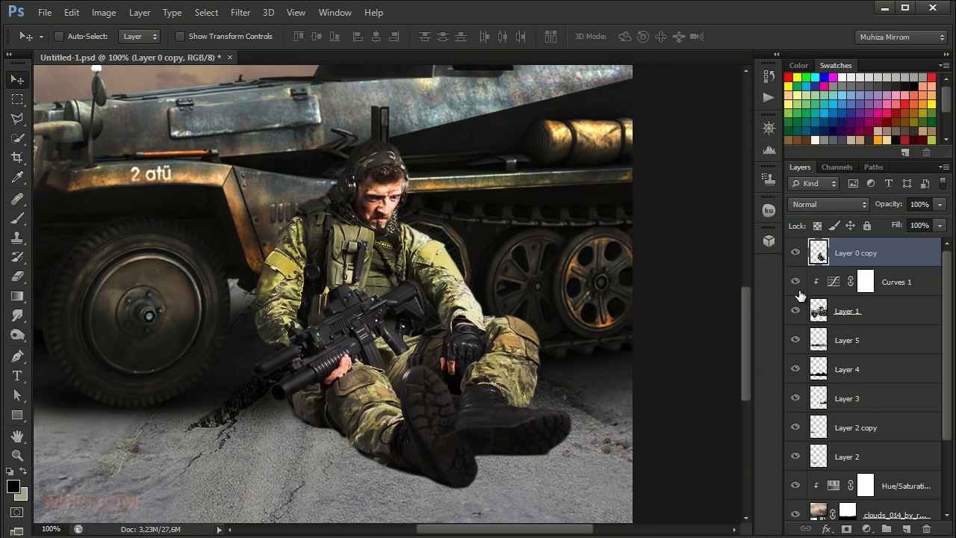
Step: Add a Drop Shadow to the soldier layer with a 31° angle
double_click(928, 265)
left_click_drag(507, 66, 726, 67)
left_click_drag(479, 529, 514, 529)
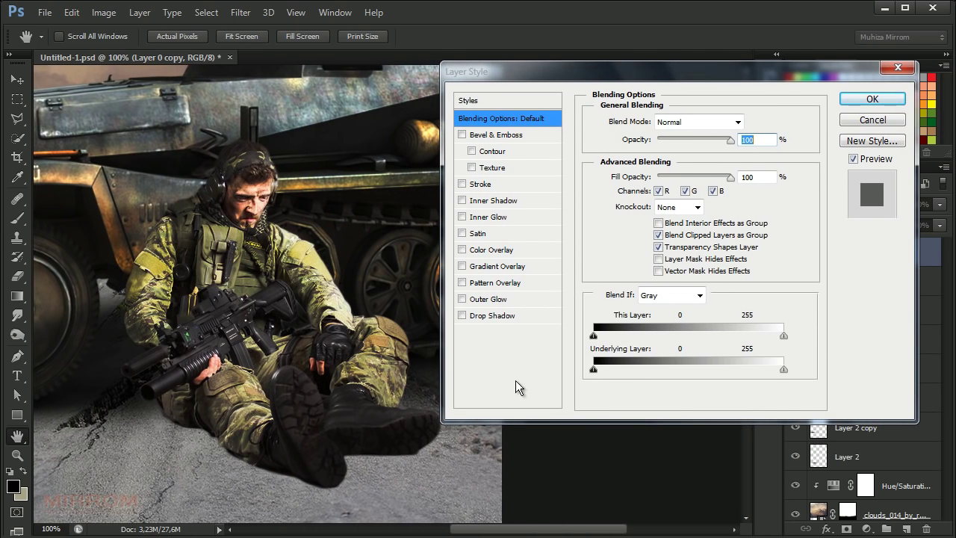
left_click(496, 317)
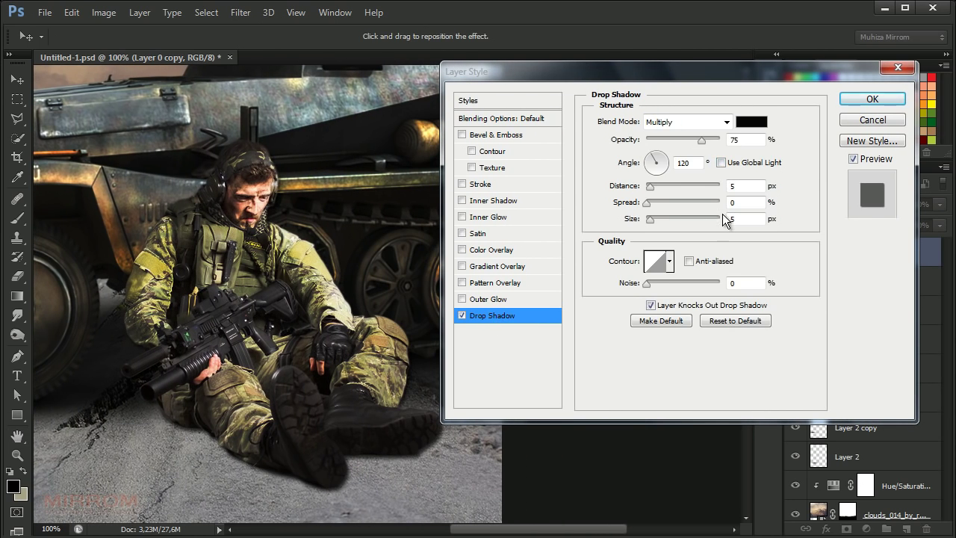
left_click(658, 159)
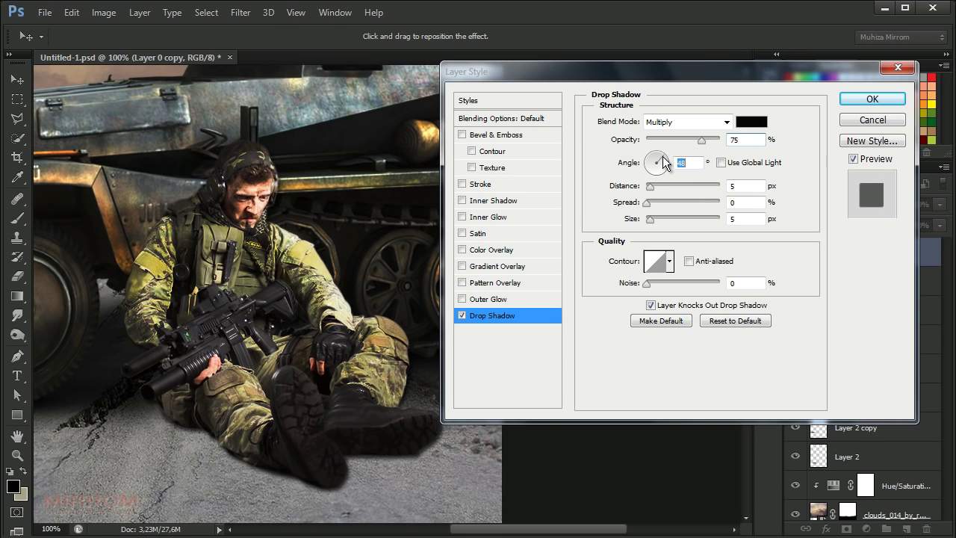
left_click_drag(657, 164, 668, 153)
type("1")
key("Tab")
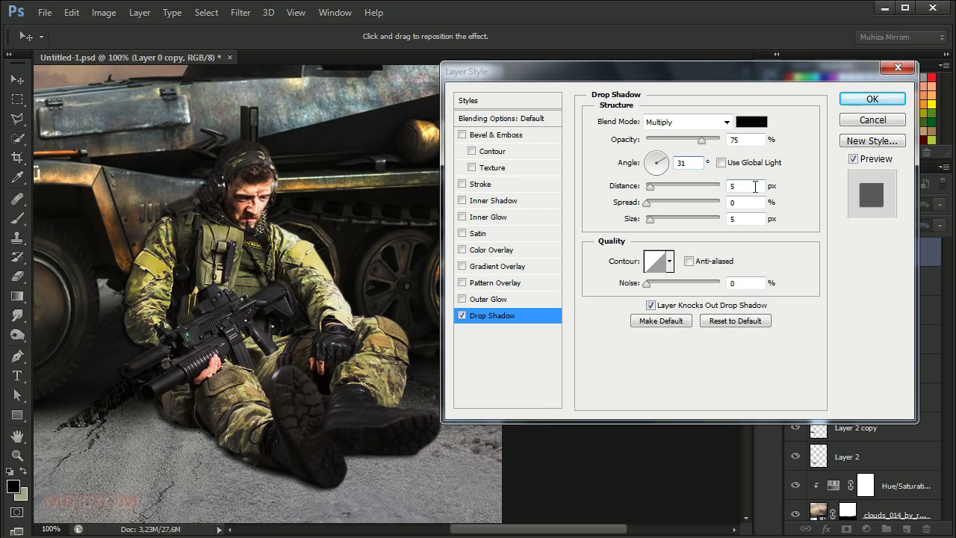
Step: Give the drop shadow distance 31, size 50, spread 1 and 69% opacity, and apply it
left_click_drag(650, 185, 670, 185)
left_click_drag(649, 219, 665, 228)
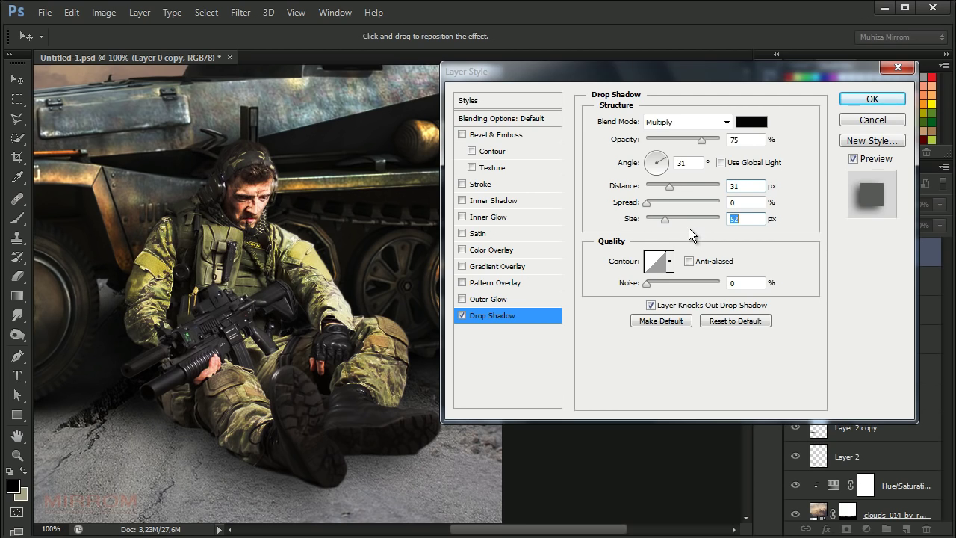
type("50")
double_click(739, 202)
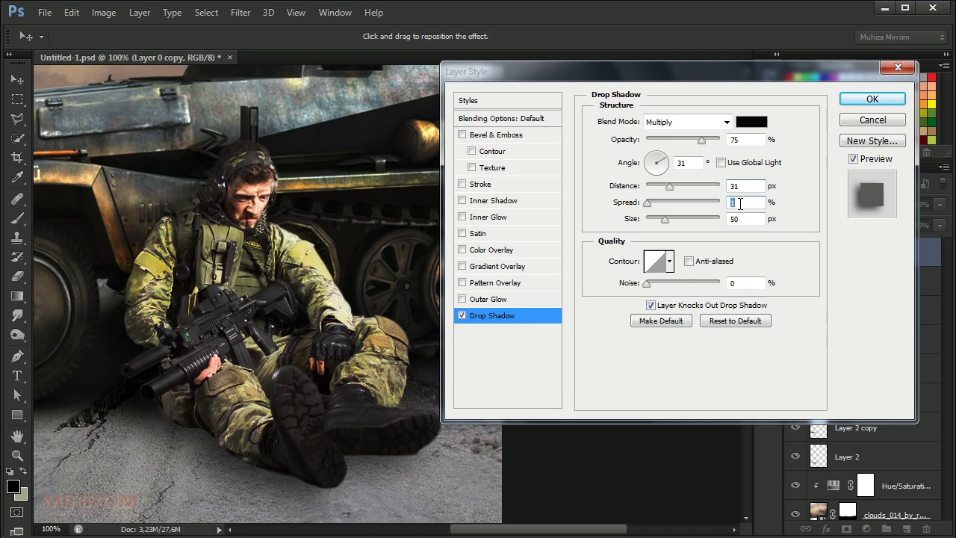
type("1")
left_click(757, 141)
key("Down")
key("Down")
key("Down")
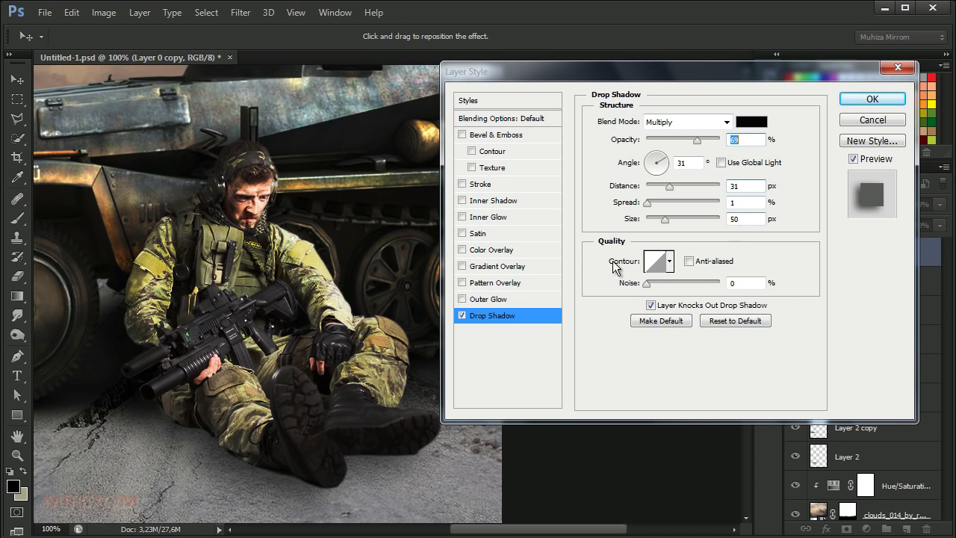
double_click(465, 314)
left_click(462, 315)
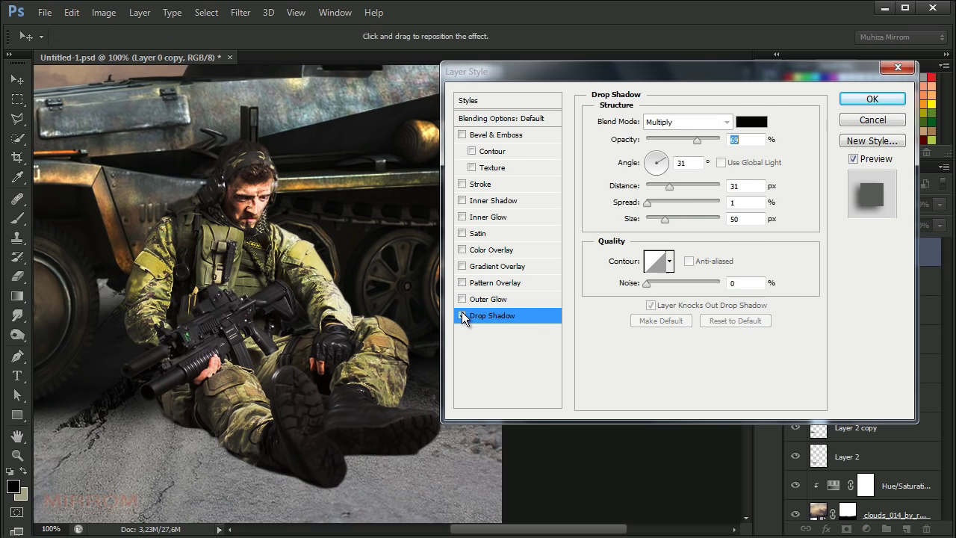
left_click(860, 100)
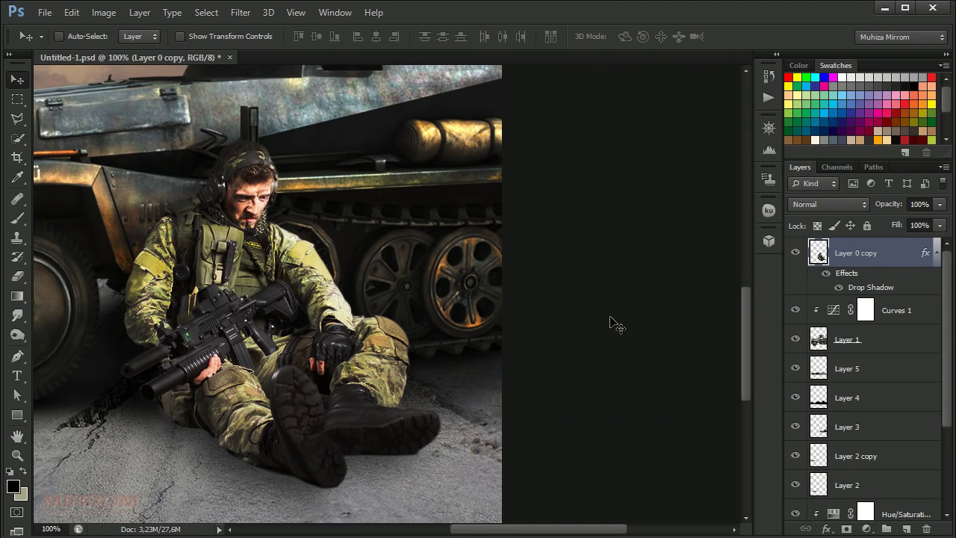
Step: Add a new Layer 6 clipped to the soldier and filled with 50% gray
left_click(938, 252)
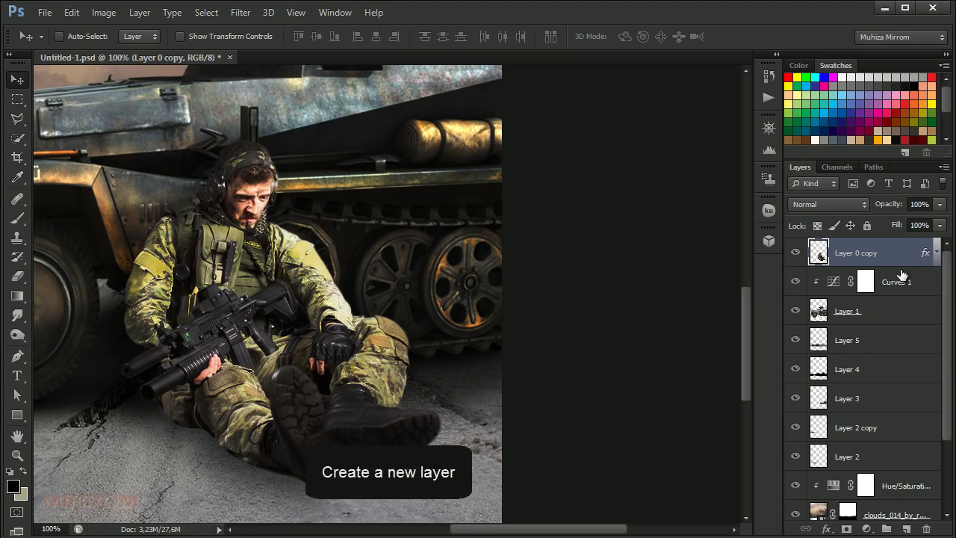
left_click(907, 528)
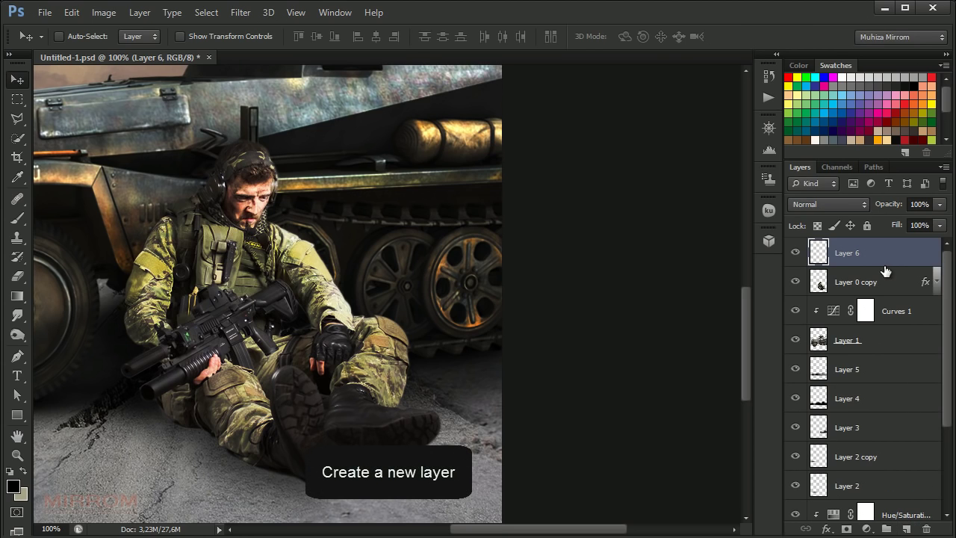
left_click(924, 266, "alt")
key("shift+F5")
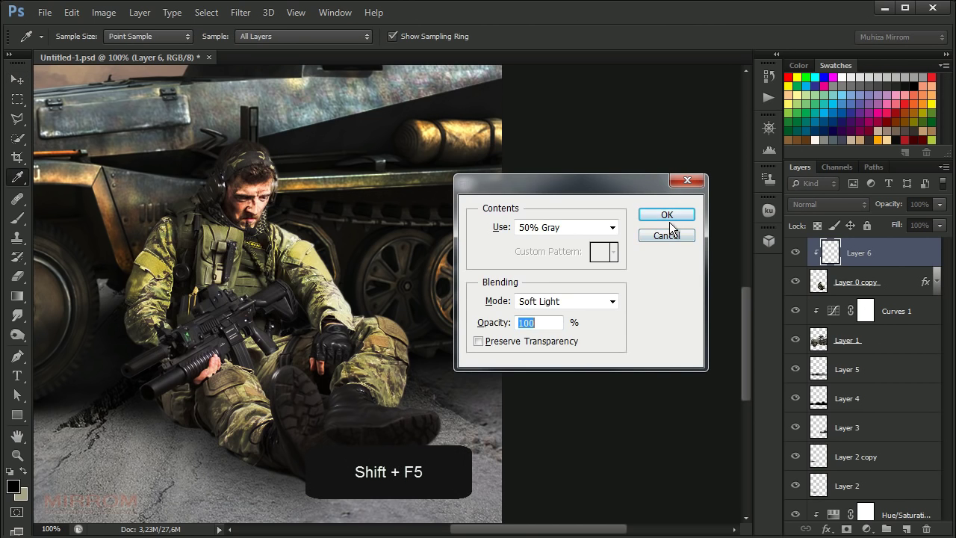
left_click(667, 221)
key("v")
left_click(827, 204)
Step: Set the gray layer to Soft Light and dodge and burn the soldier at 75% exposure
left_click(813, 413)
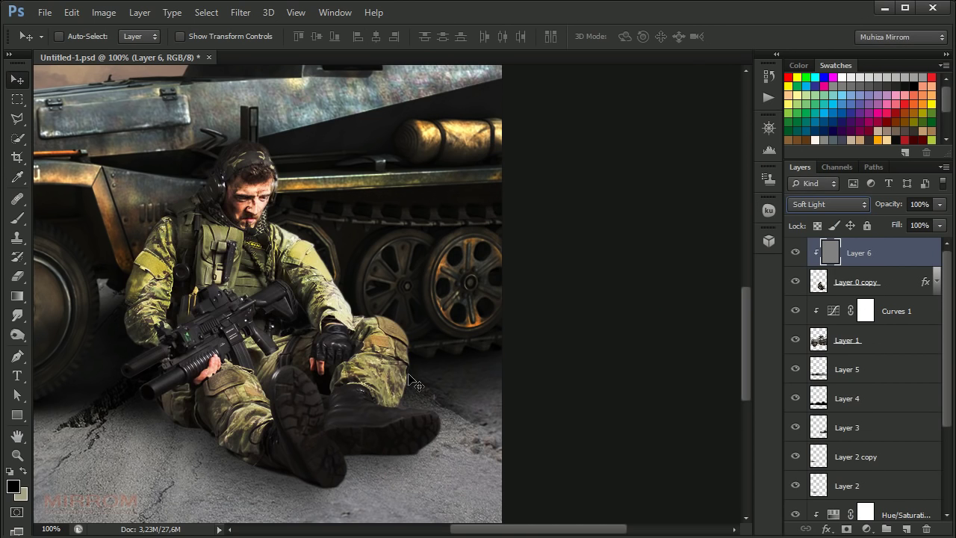
left_click(17, 334)
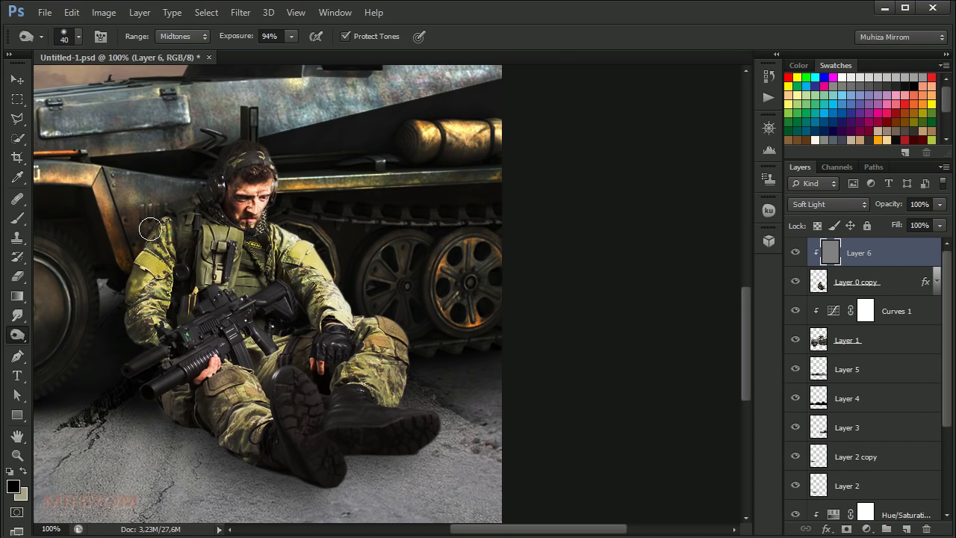
mouse_move(138, 308)
left_mouse_down()
mouse_move(218, 154)
mouse_move(287, 137)
left_mouse_up()
left_click(291, 36)
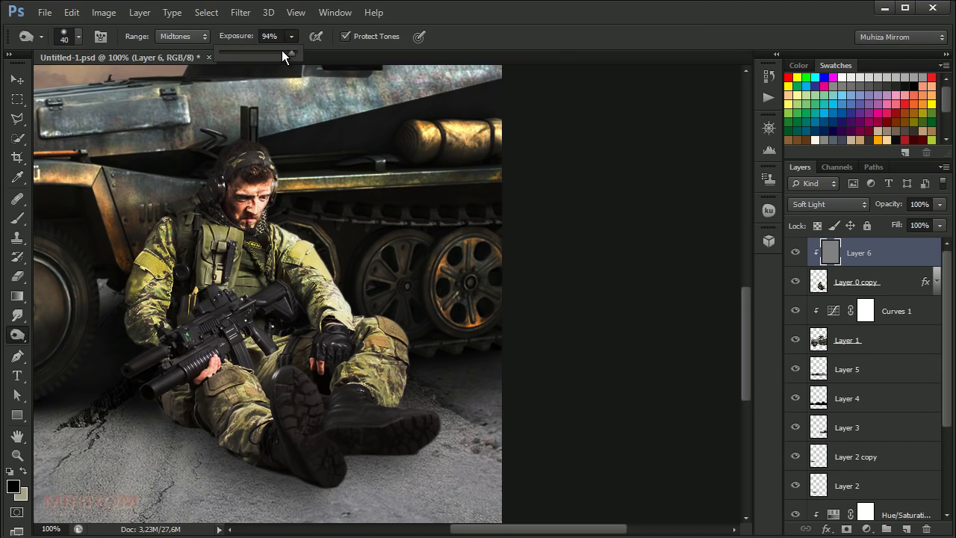
left_click_drag(281, 50, 277, 50)
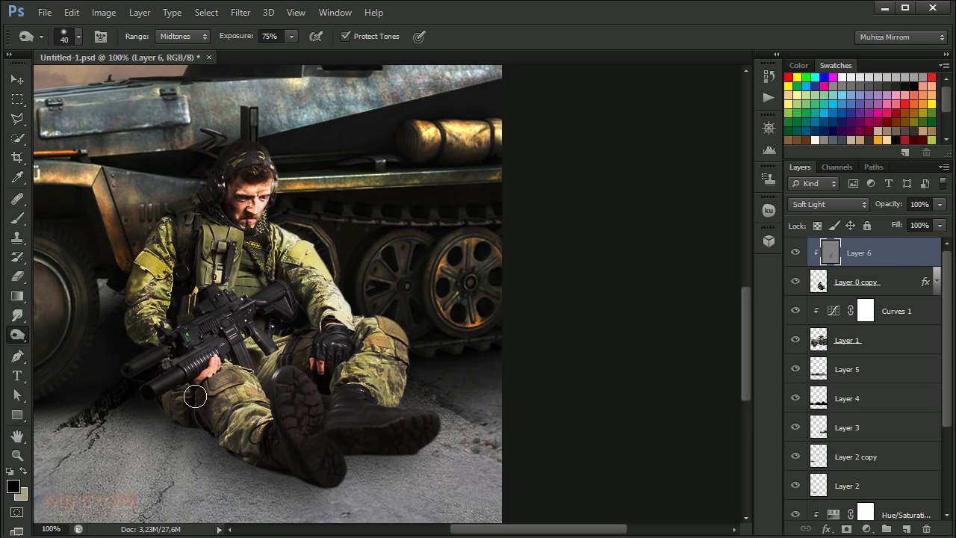
left_click_drag(195, 397, 276, 454)
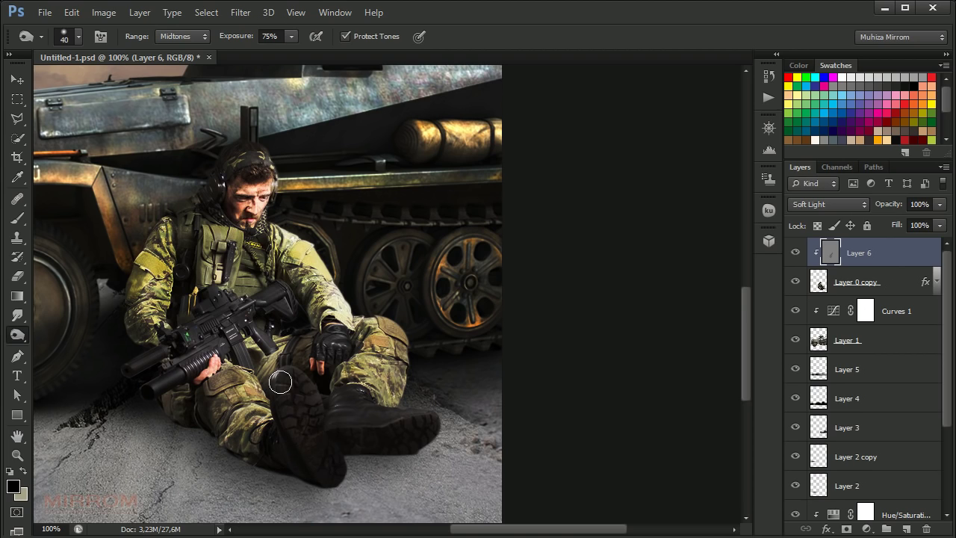
mouse_move(444, 424)
left_mouse_down()
mouse_move(321, 332)
mouse_move(276, 277)
mouse_move(287, 189)
mouse_move(239, 231)
mouse_move(217, 283)
mouse_move(265, 407)
mouse_move(177, 389)
left_mouse_up()
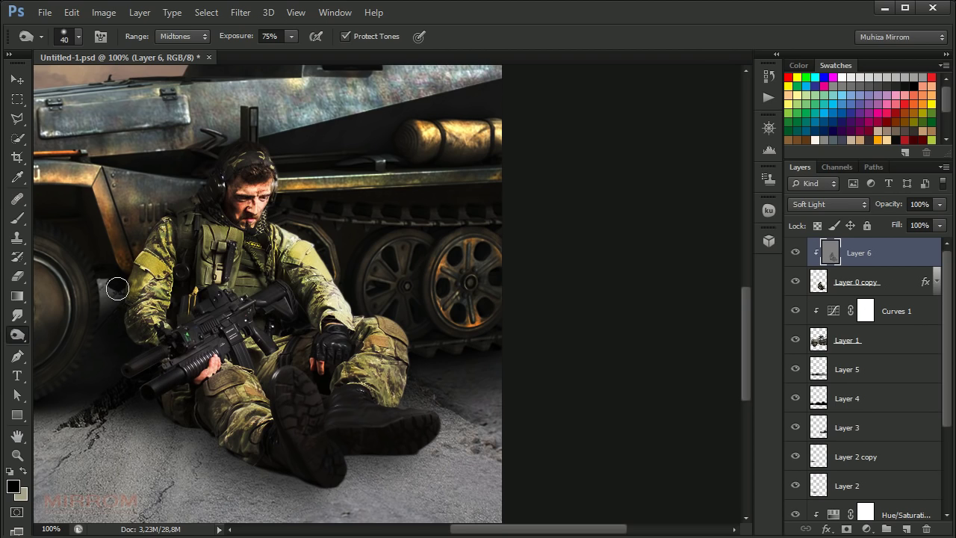
left_click_drag(301, 248, 436, 404)
left_click_drag(280, 187, 267, 202)
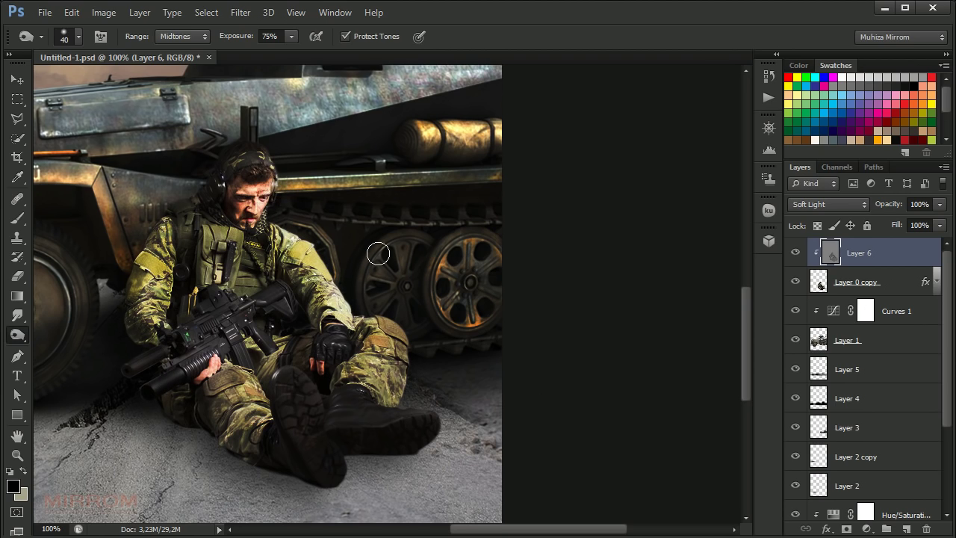
Step: Set the gray layer's opacity to 97% and zoom out to see the whole poster
key("v")
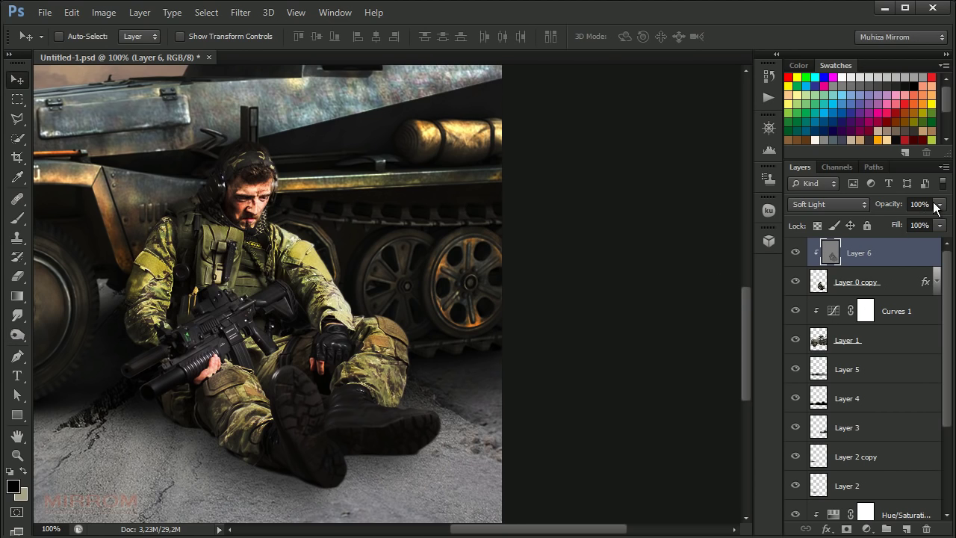
left_click(934, 203)
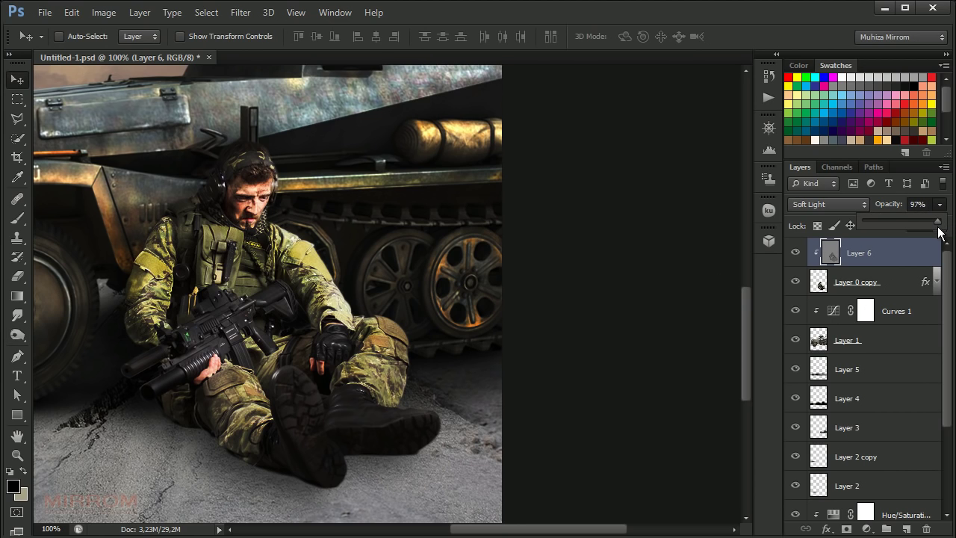
left_click(593, 377)
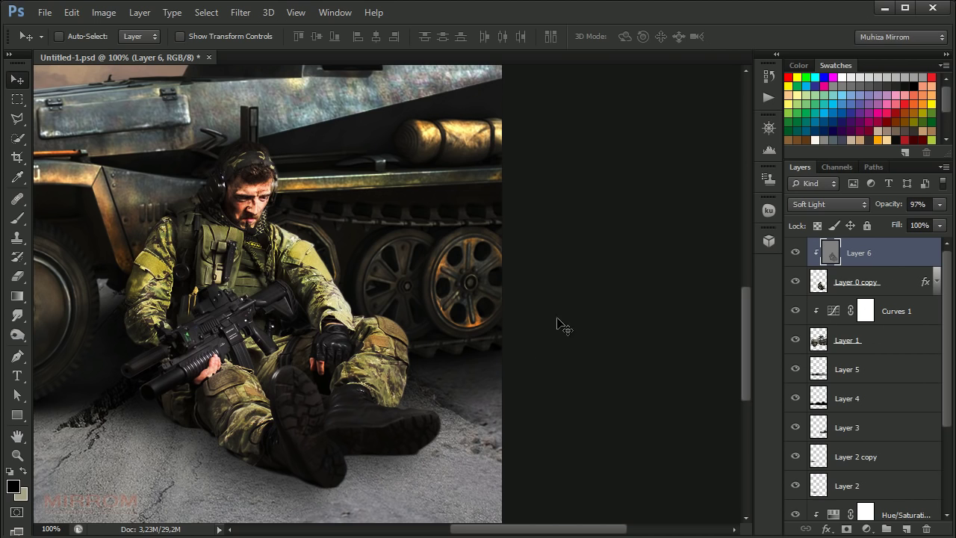
left_click_drag(578, 531, 556, 514)
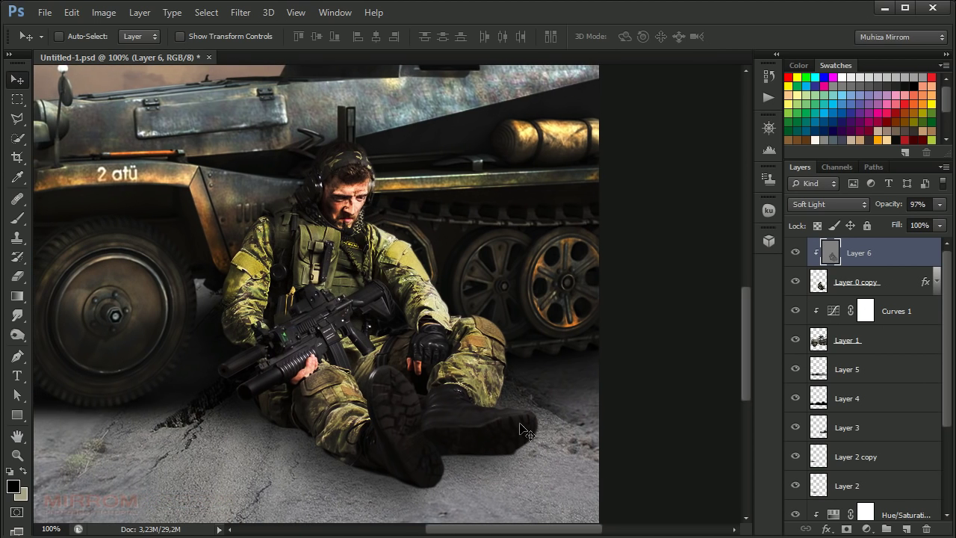
key("ctrl+minus")
scroll(472, 366, "up", 1)
scroll(472, 366, "up", 1)
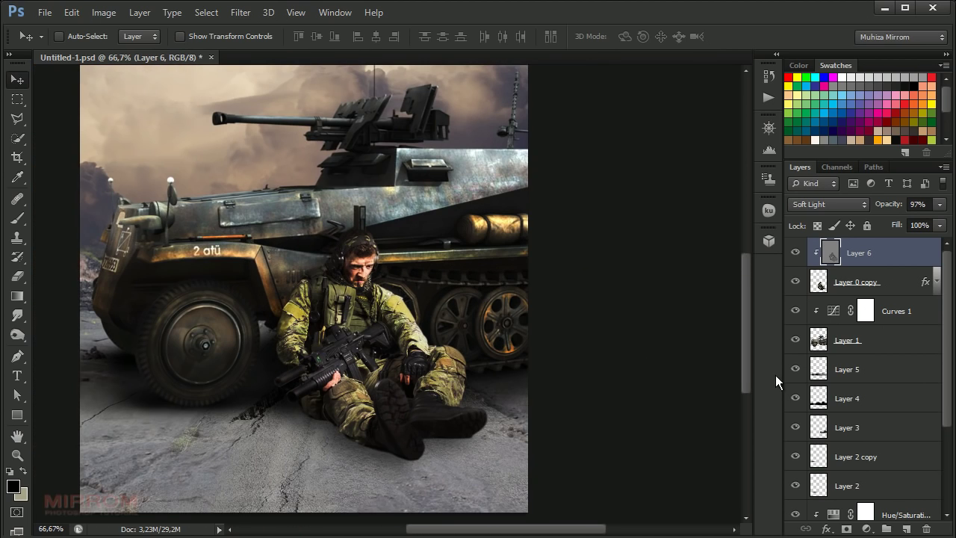
Step: Add a Curves layer clipped to the soldier, pulling the midtones slightly darker
left_click(866, 528)
left_click(844, 287)
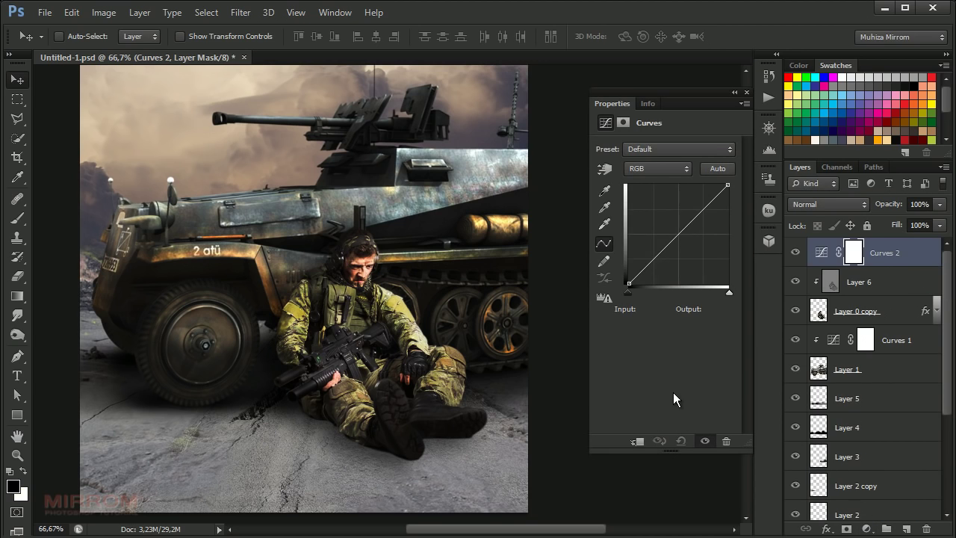
left_click(639, 442)
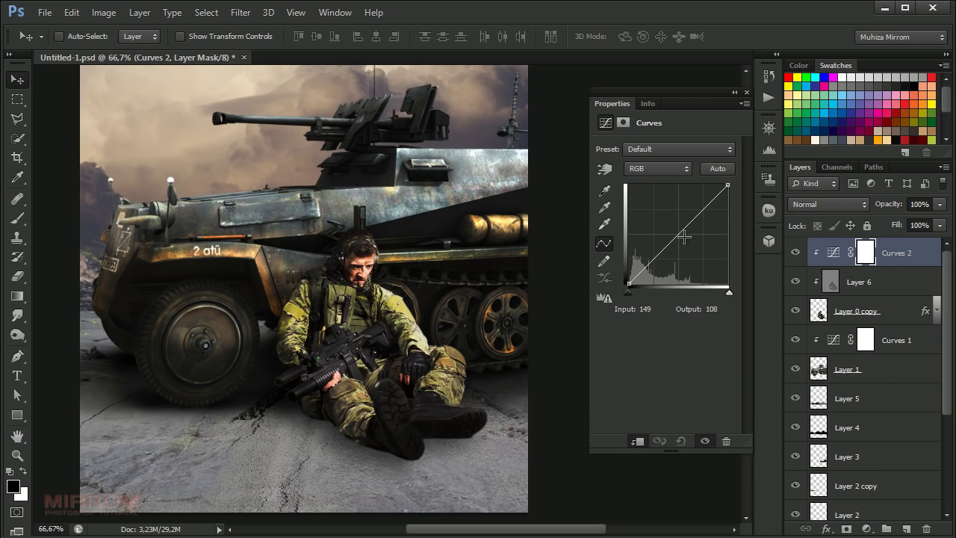
left_click_drag(676, 235, 683, 237)
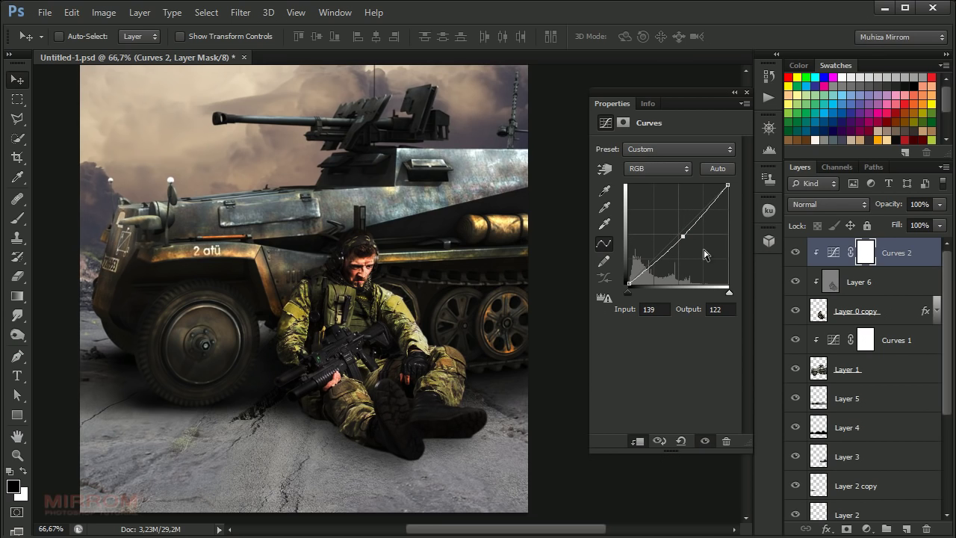
left_click(744, 91)
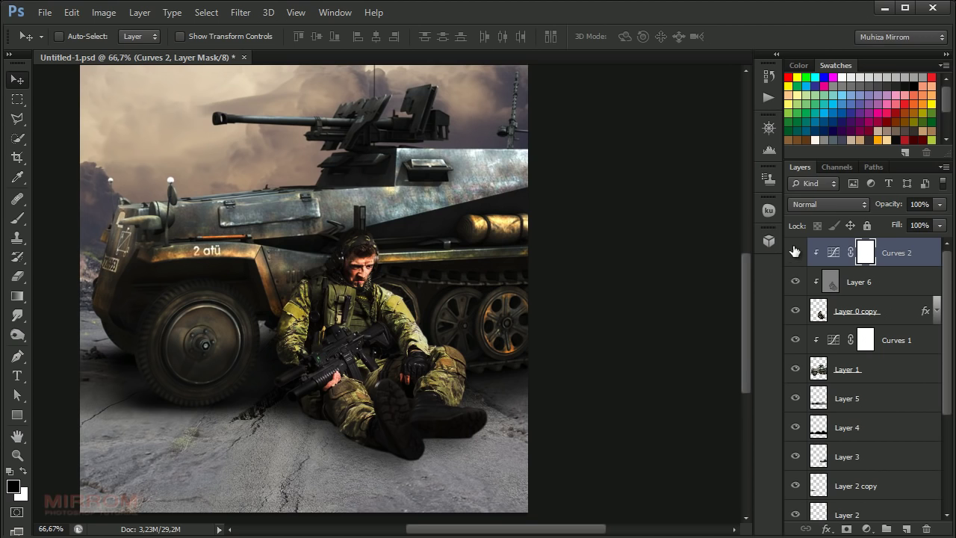
left_click(795, 252)
left_click(794, 251)
Step: Add a Hue/Saturation layer clipped to the soldier with saturation at -33
left_click(867, 529)
left_click(854, 341)
left_click(638, 441)
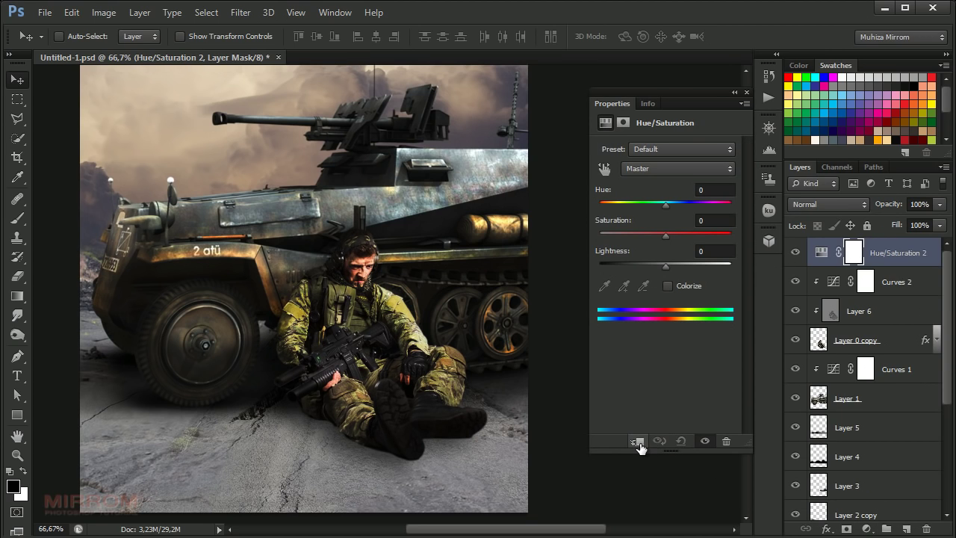
left_click_drag(666, 236, 646, 236)
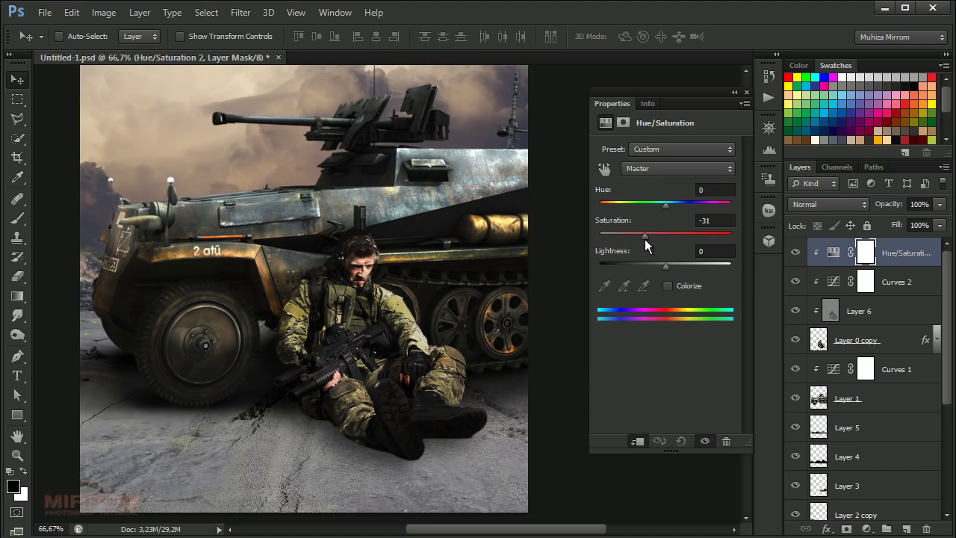
left_click(645, 239)
left_click(723, 221)
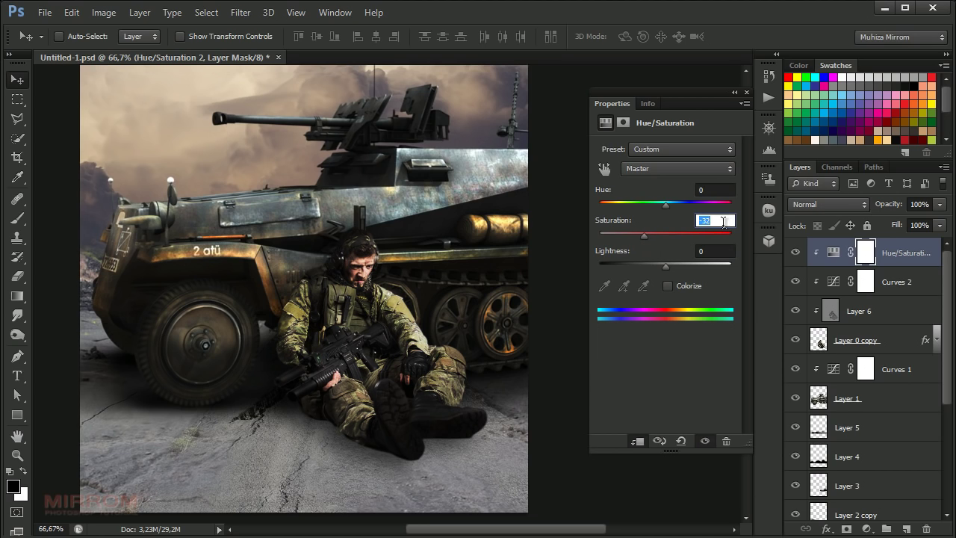
type("-33")
key("Return")
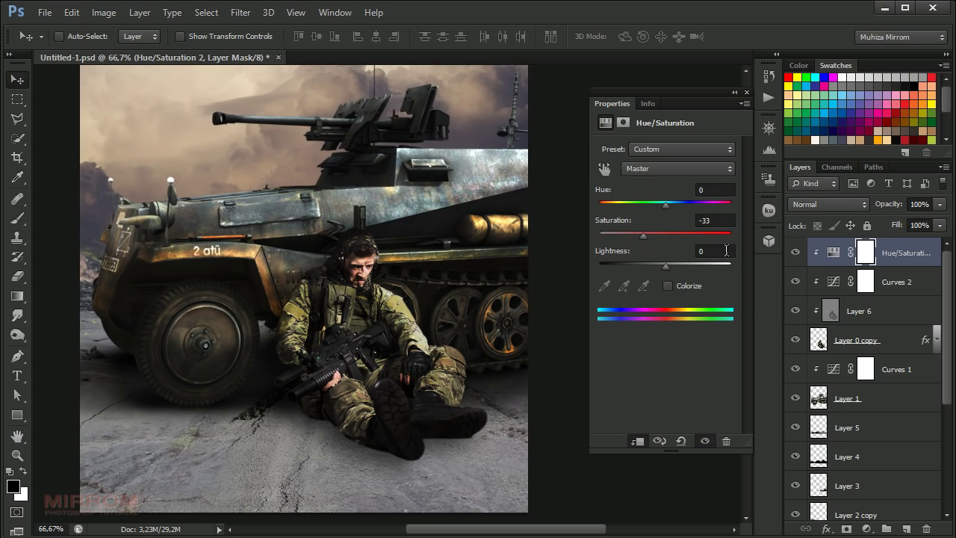
left_click(746, 92)
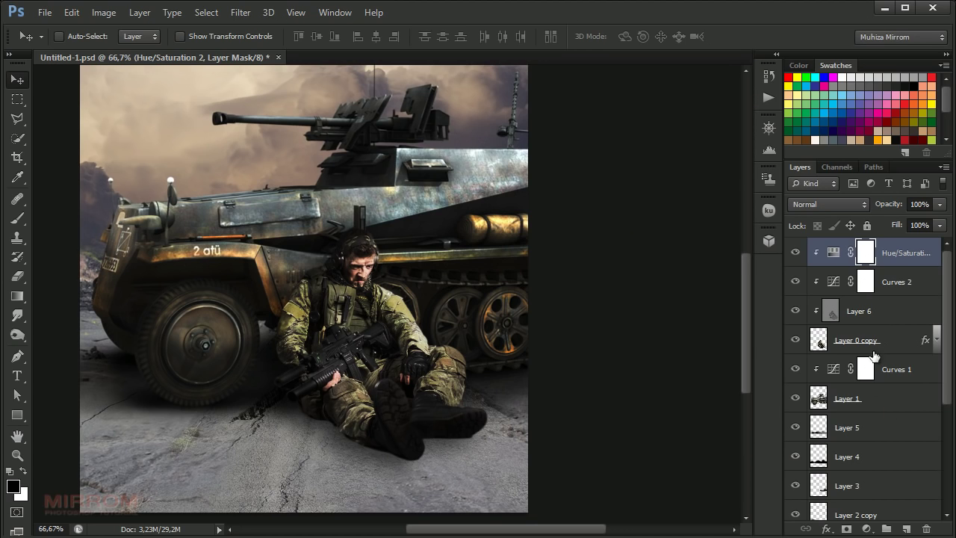
left_click(885, 369)
Step: Add an empty layer beneath the soldier and rename Layer 0 copy to 'Soldier'
left_click(906, 528)
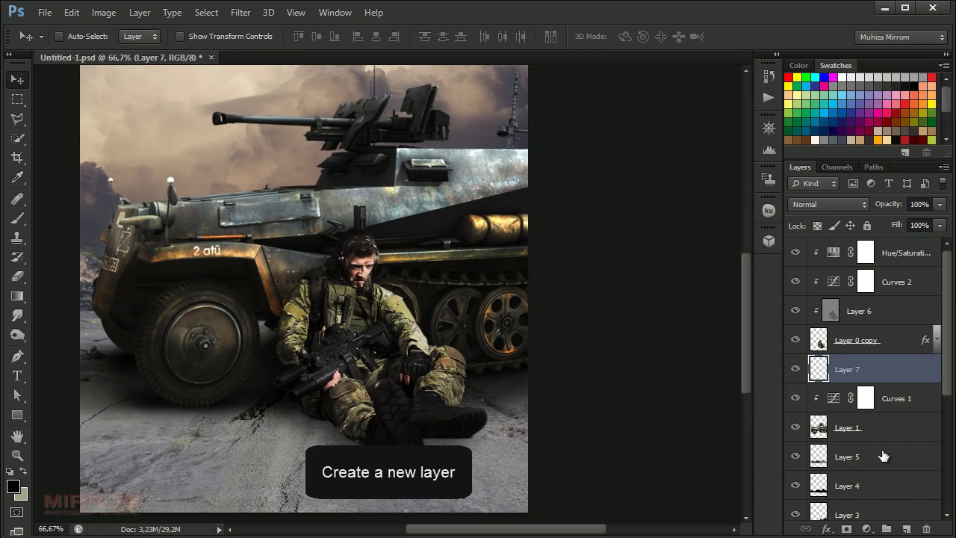
left_click(856, 340)
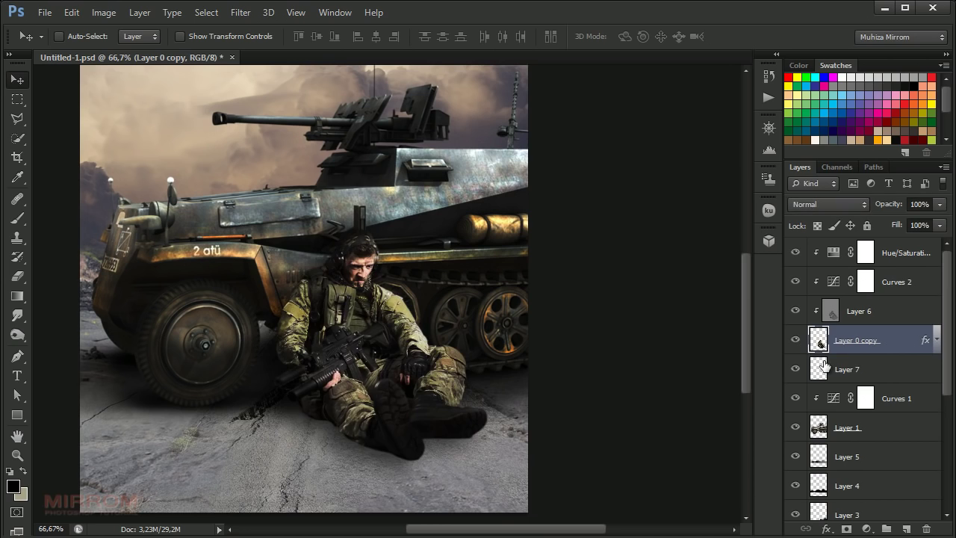
left_click(870, 374)
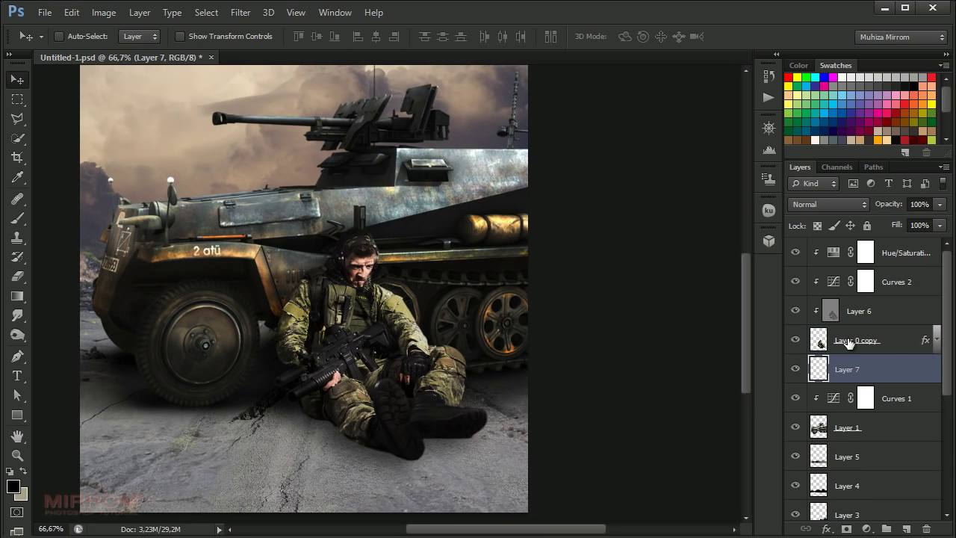
double_click(849, 343)
type("Soldier")
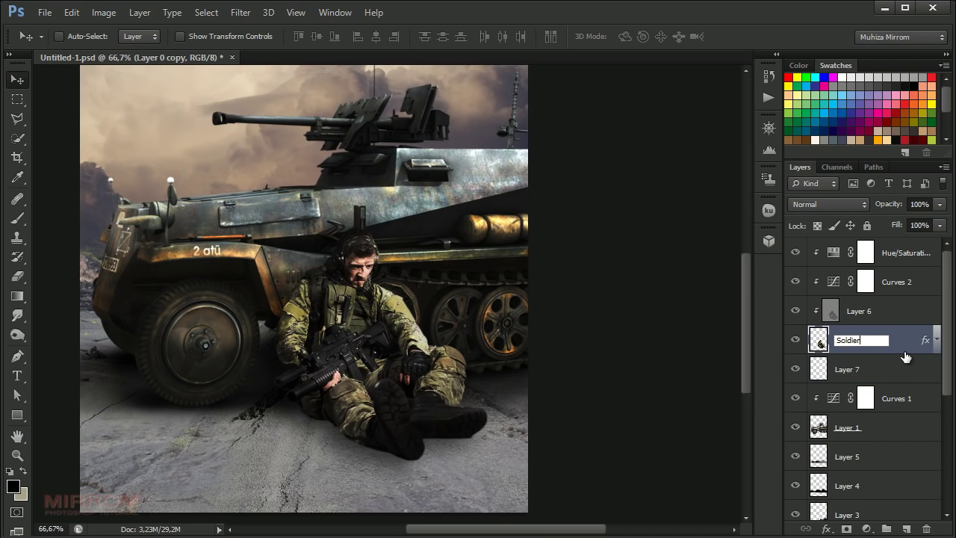
key("Return")
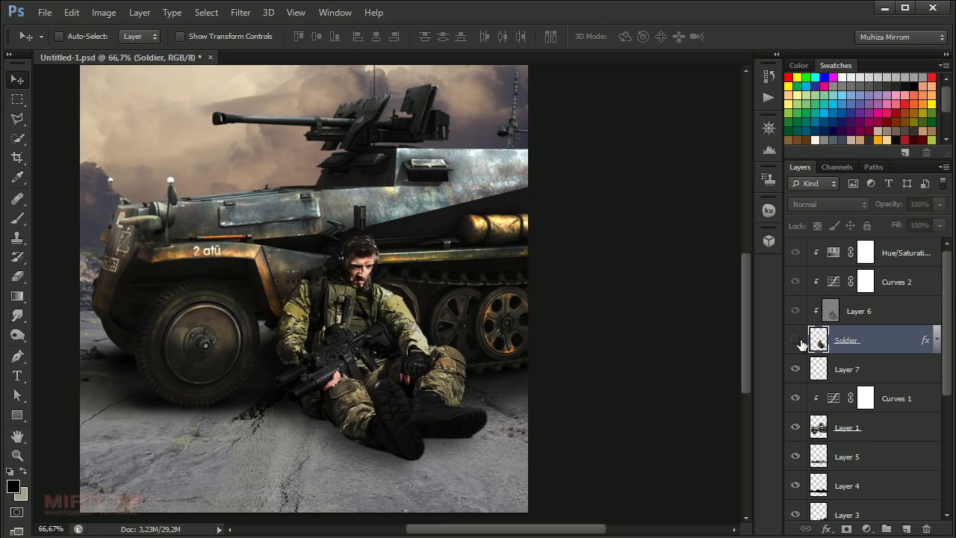
Step: Rename the halftrack's Layer 1 to 'Tank' and make Layer 7 active
left_click(796, 340)
left_click(796, 340)
left_click(854, 369)
left_click(796, 428)
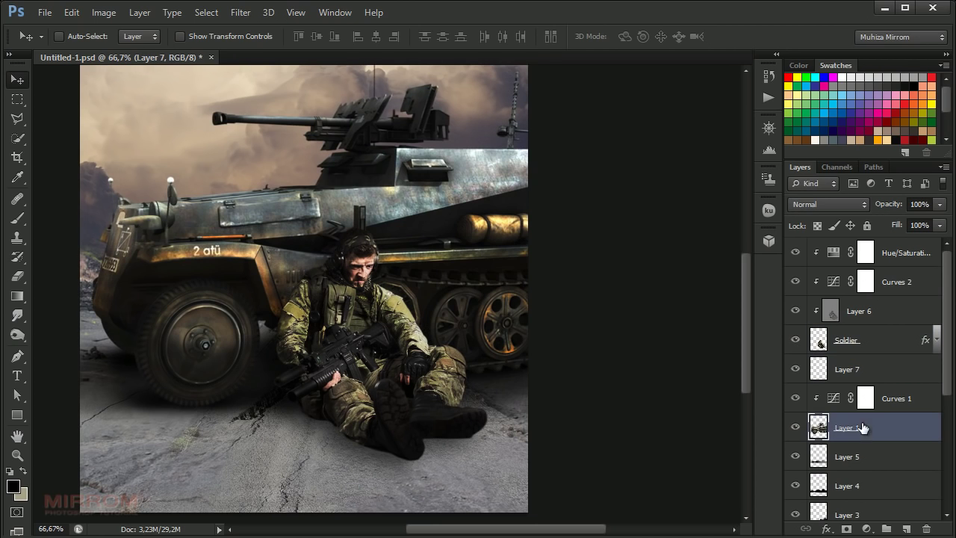
double_click(847, 428)
type("Tank")
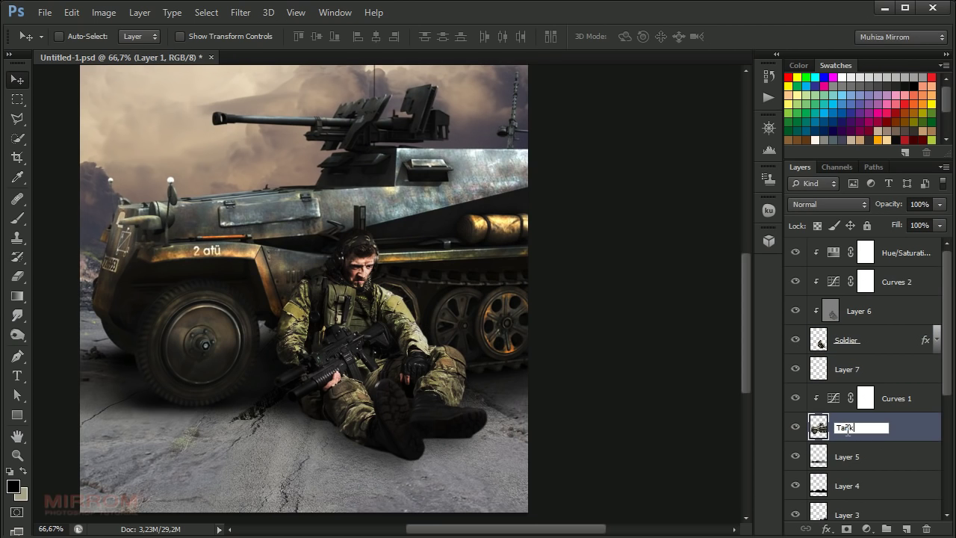
key("Return")
left_click(848, 379)
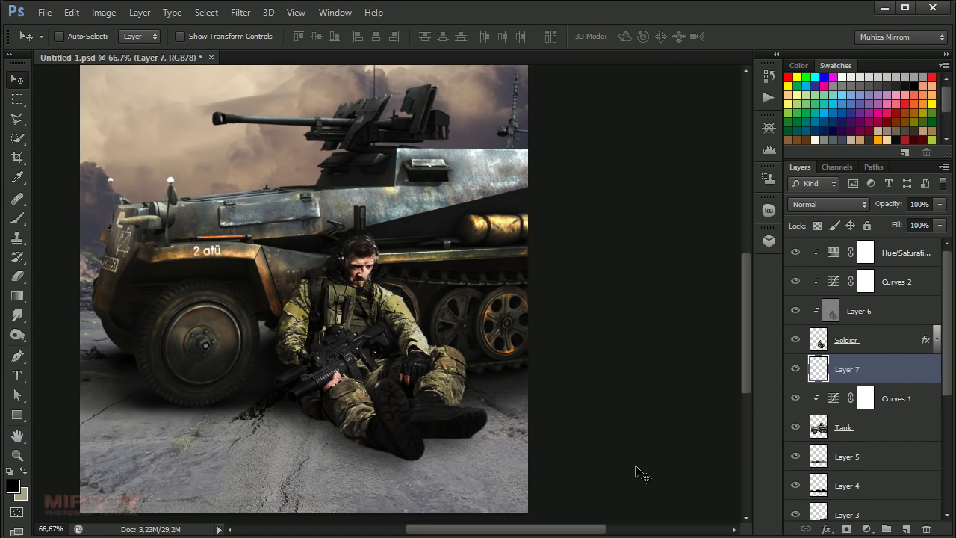
Step: Paint black shadow under the soldier's legs and boots on Layer 7 at about 86% brush opacity
key("b")
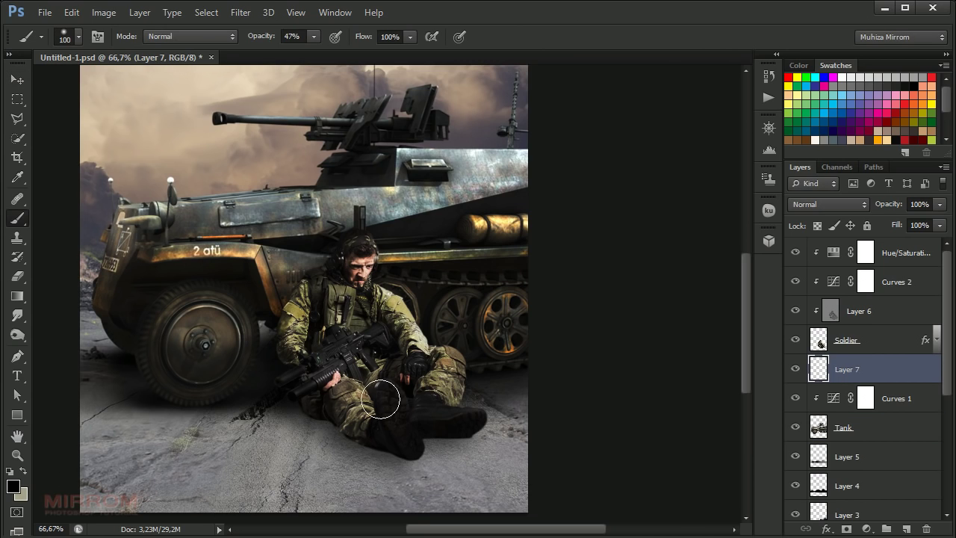
key("5")
key("5")
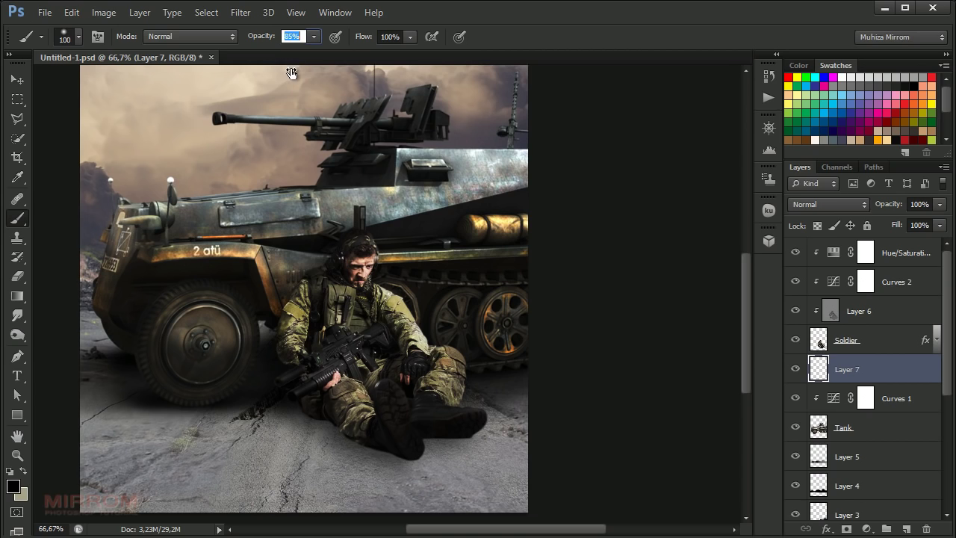
key("9")
key("3")
left_click_drag(264, 43, 259, 44)
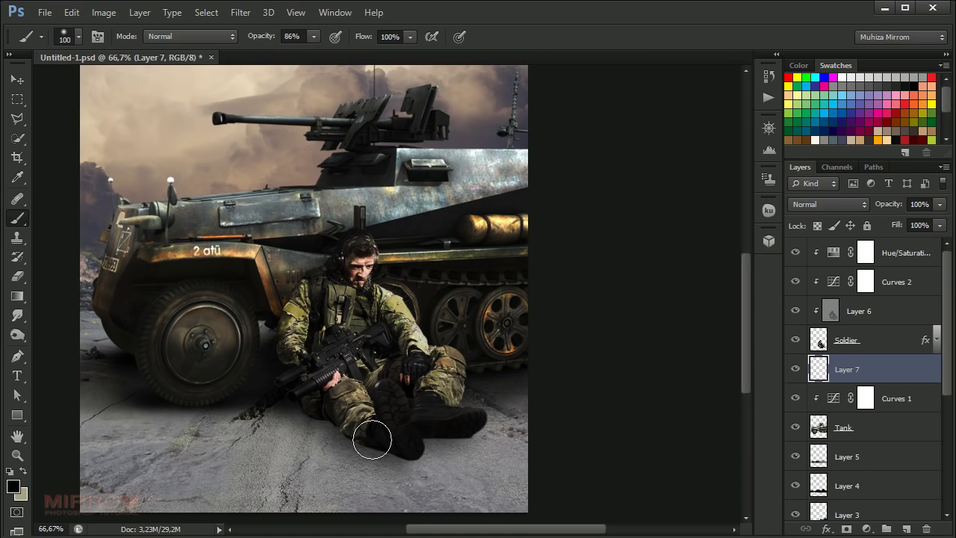
key("bracketleft")
key("bracketleft")
left_click_drag(316, 395, 404, 439)
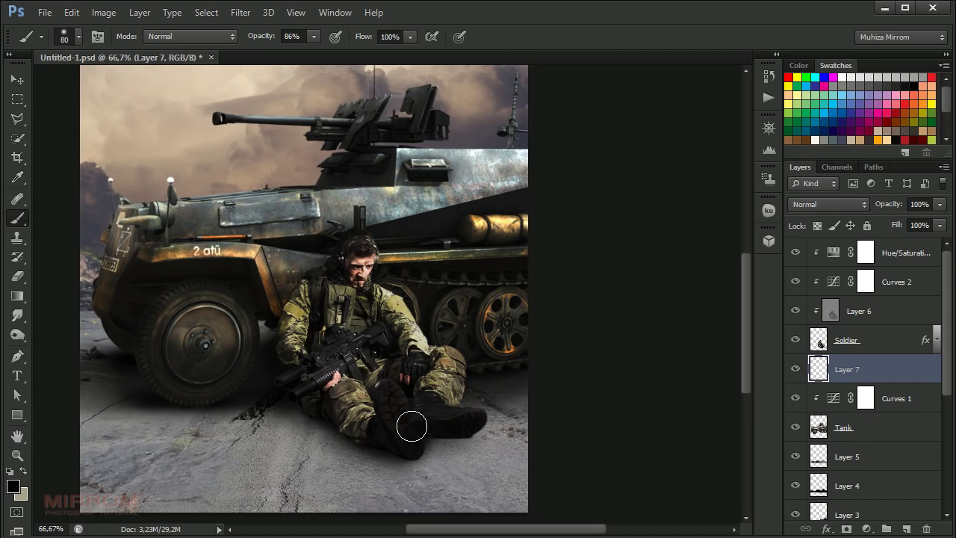
key("bracketleft")
key("bracketleft")
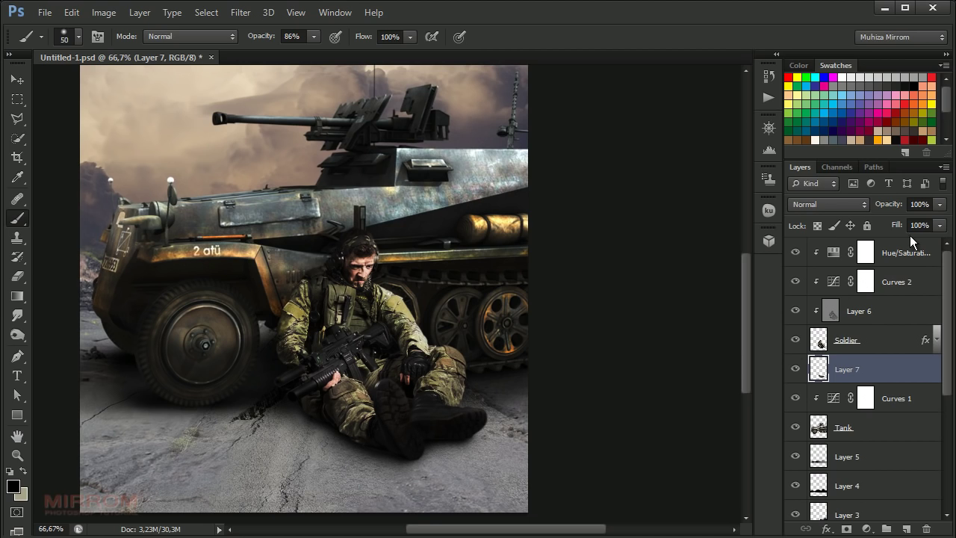
Step: Set the shadow layer's opacity to 98%
left_click(918, 205)
key("Down")
key("Return")
key("v")
scroll(620, 429, "down", 1)
Step: Add a new empty layer above Layer 5, just below the Tank layer
scroll(863, 367, "down", 2)
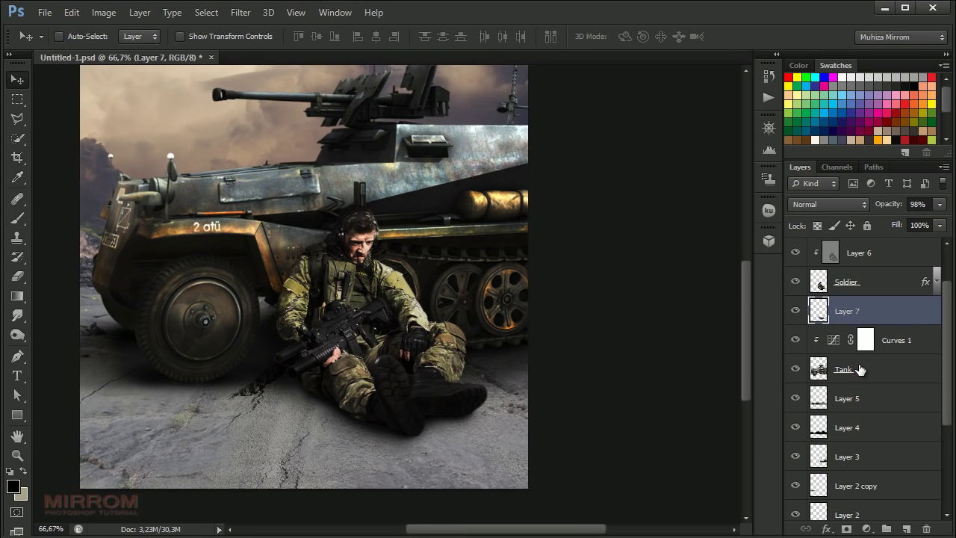
scroll(864, 366, "down", 1)
left_click_drag(548, 531, 523, 531)
scroll(540, 495, "up", 2)
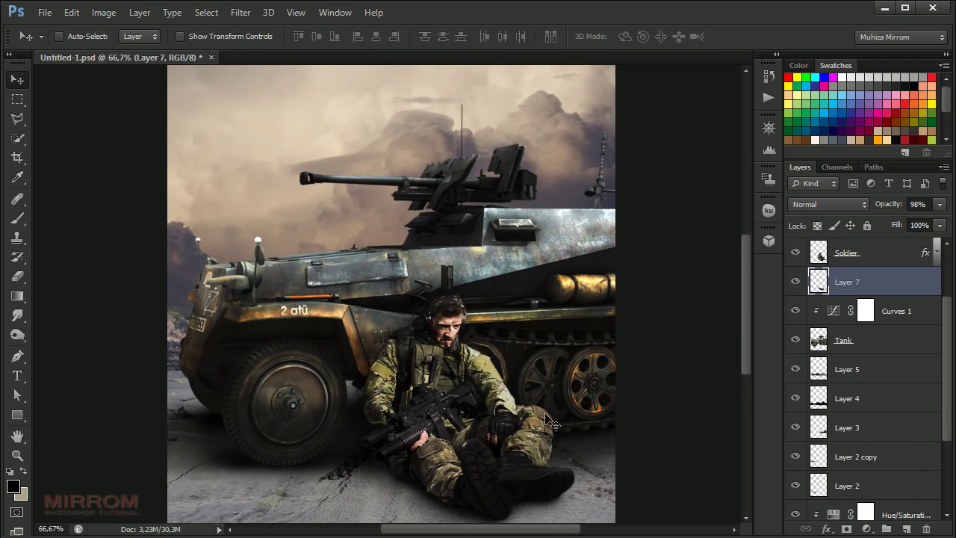
scroll(540, 496, "up", 2)
scroll(851, 317, "down", 1)
scroll(852, 318, "down", 1)
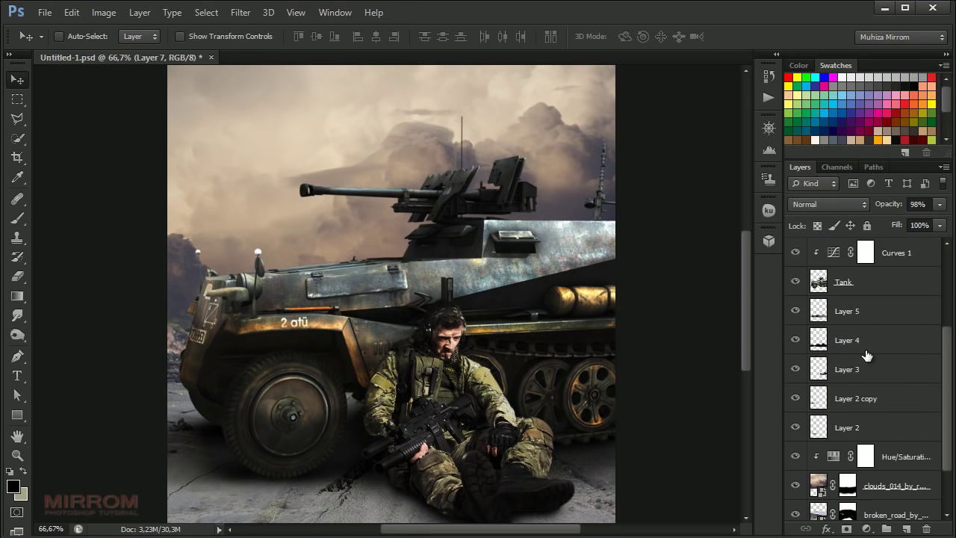
scroll(852, 317, "up", 1)
left_click(843, 311)
left_click(794, 311)
left_click(859, 340)
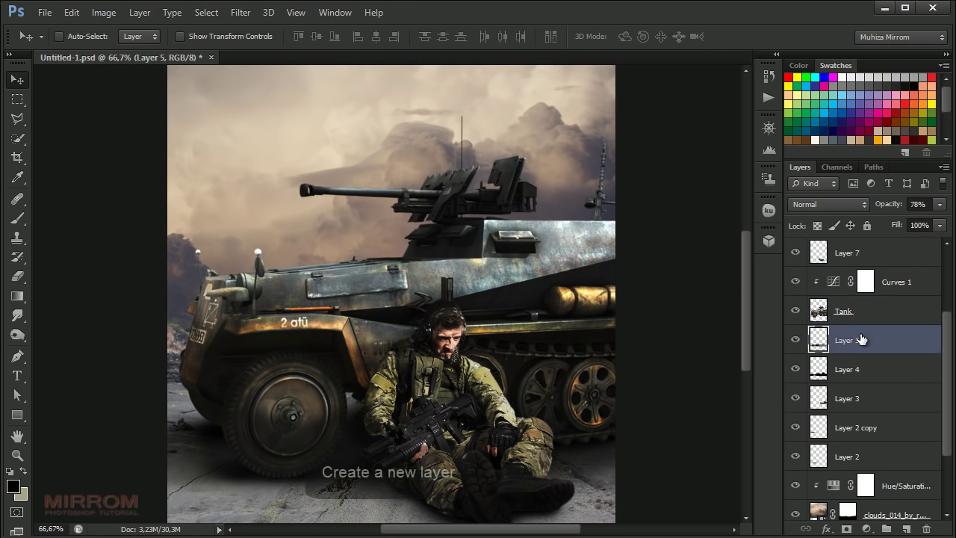
left_click(906, 528)
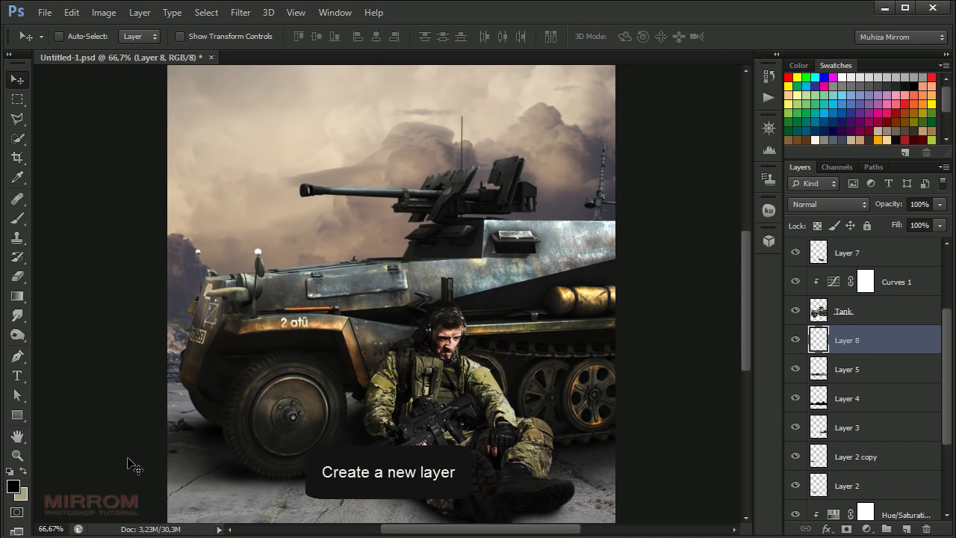
Step: Set the foreground colour to #a6a289 and the brush to 150px at 45% opacity
left_click(13, 487)
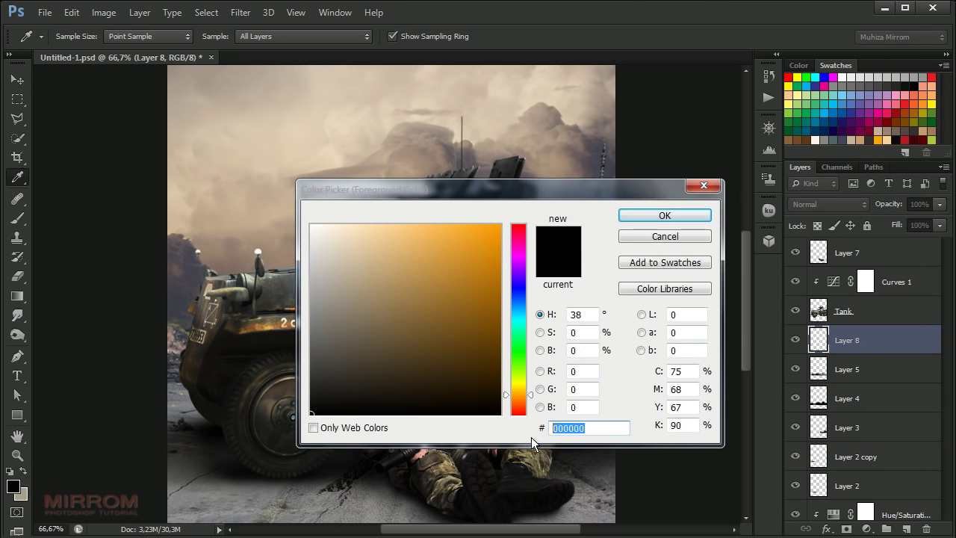
type("a6a289")
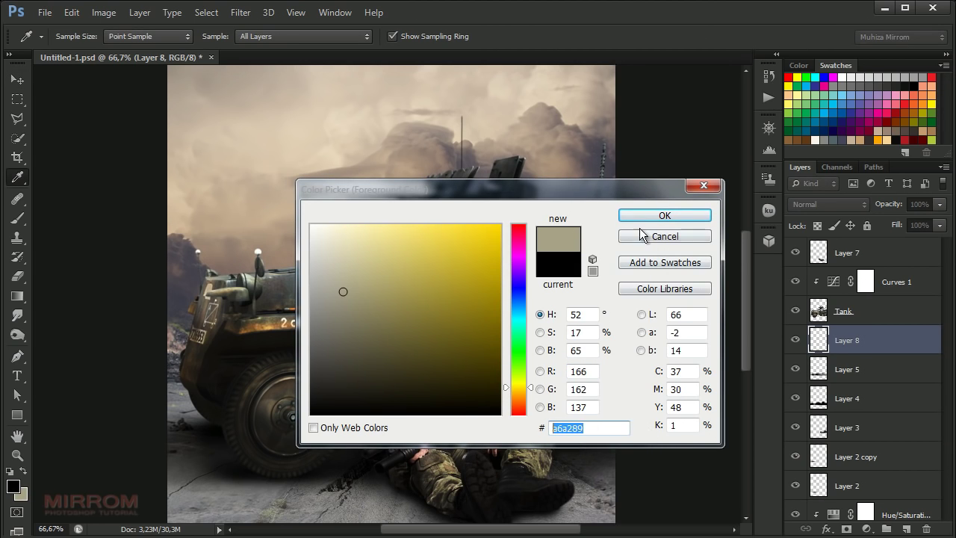
left_click(646, 217)
key("v")
key("b")
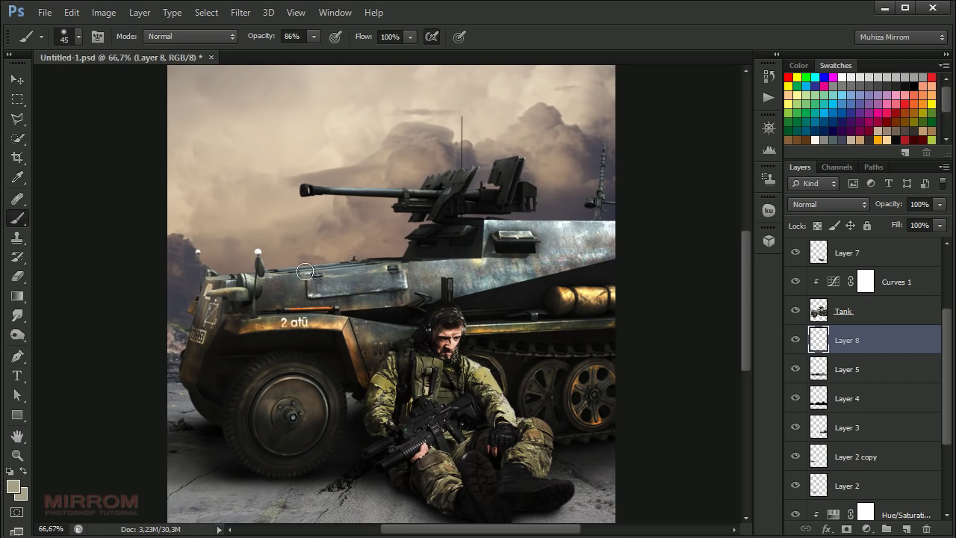
key("bracketright")
key("bracketright")
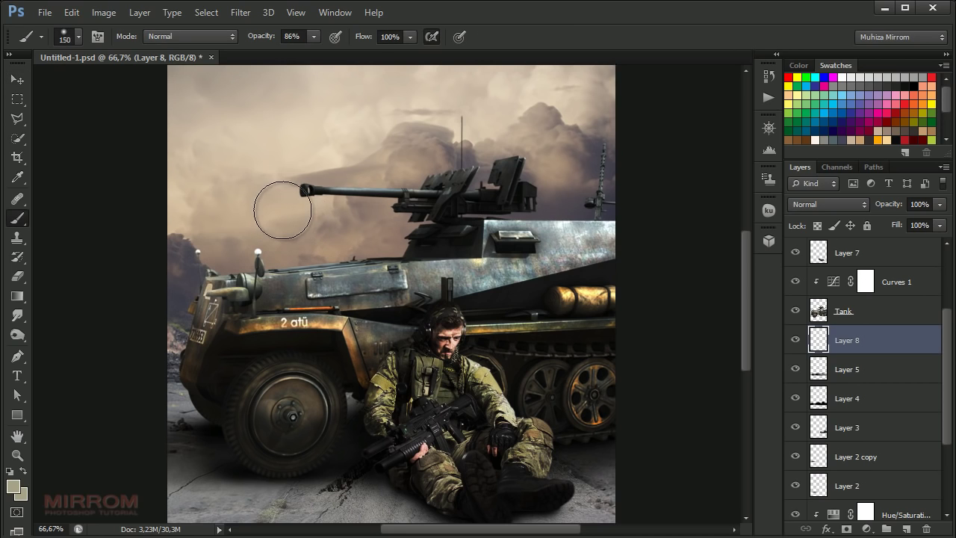
key("bracketright")
left_click_drag(263, 43, 250, 43)
type("45")
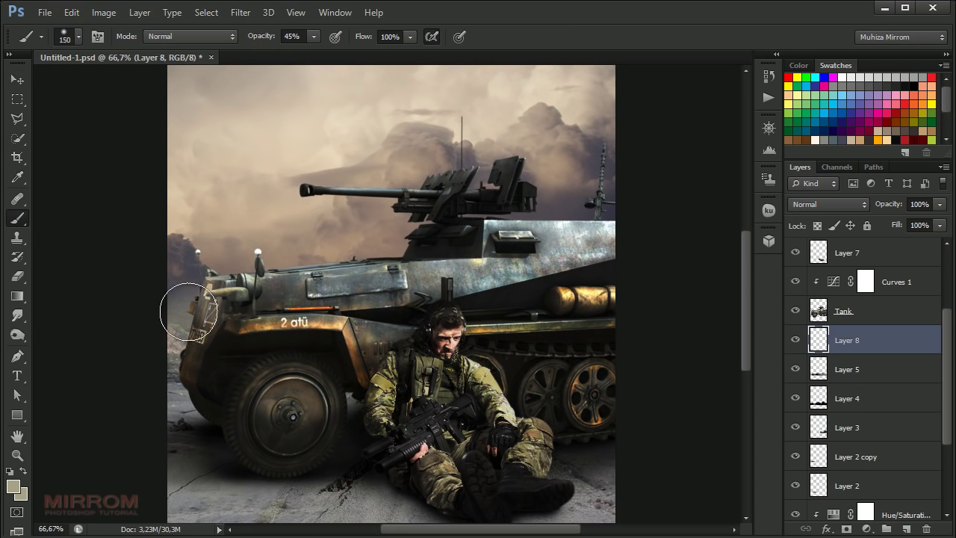
Step: Paint soft haze over the halftrack's front, hull and sky, and set the layer to 78% opacity
mouse_move(202, 331)
left_mouse_down()
mouse_move(182, 279)
mouse_move(241, 292)
mouse_move(346, 258)
left_mouse_up()
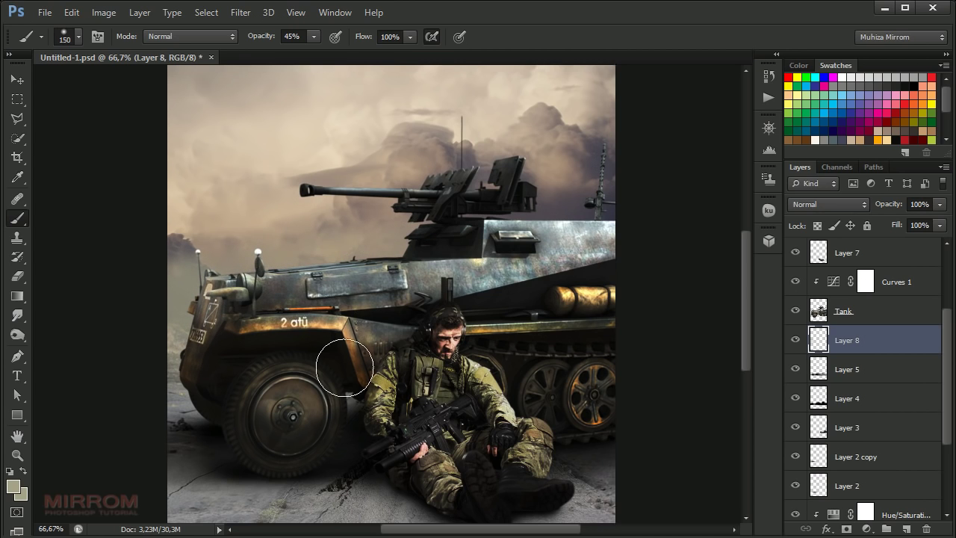
key("bracketright")
key("bracketright")
key("bracketright")
mouse_move(200, 341)
left_mouse_down()
mouse_move(354, 268)
mouse_move(409, 265)
mouse_move(552, 221)
left_mouse_up()
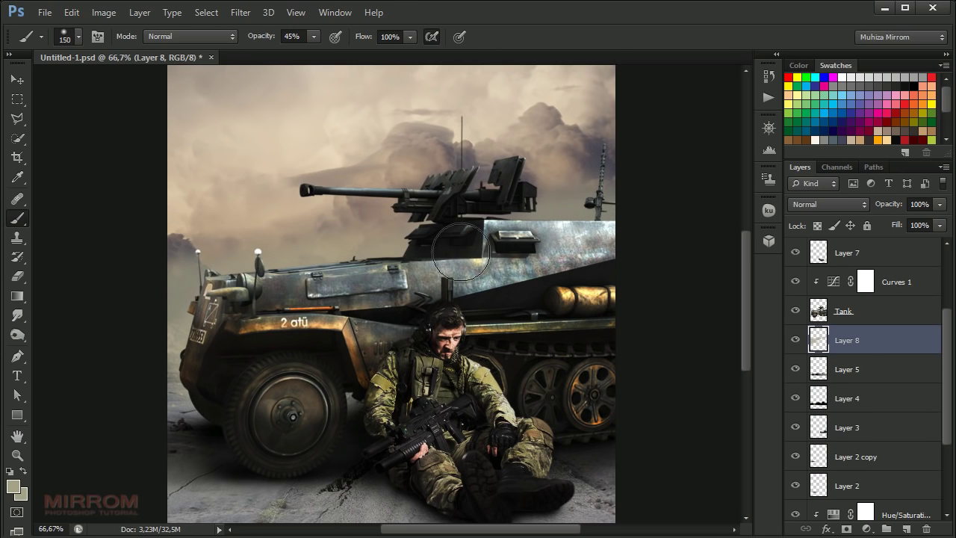
left_click_drag(284, 338, 642, 269)
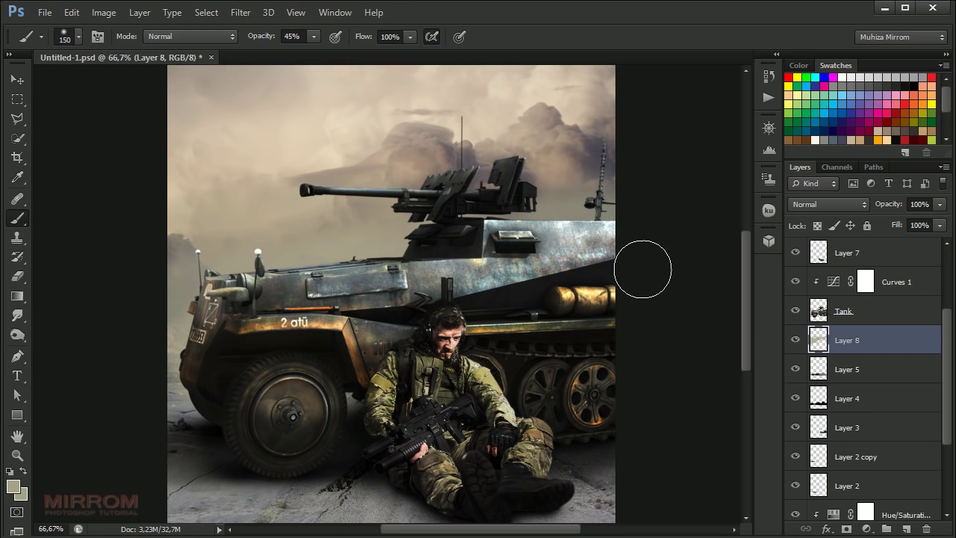
left_click(939, 204)
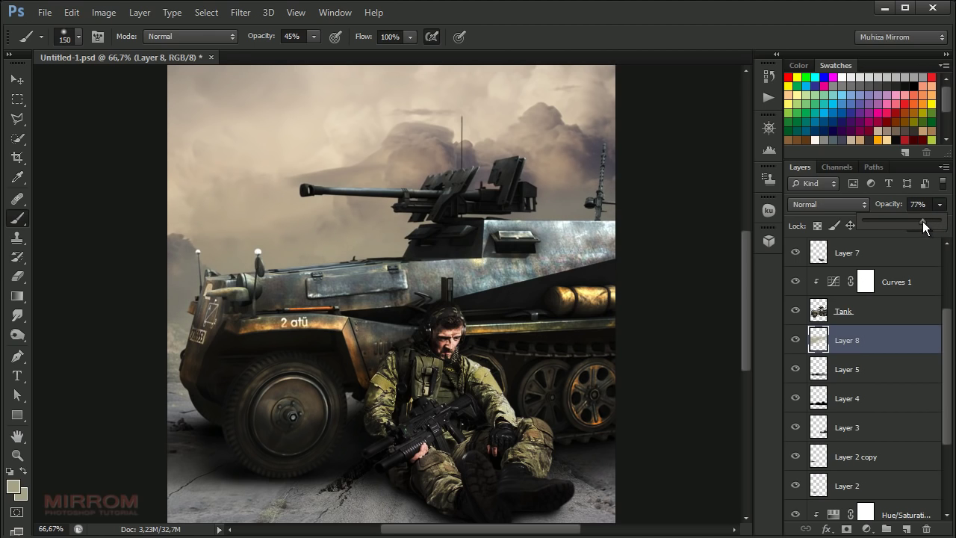
left_click(713, 322)
Step: Add a new Layer 9 above Layer 5
key("v")
scroll(348, 233, "up", 3)
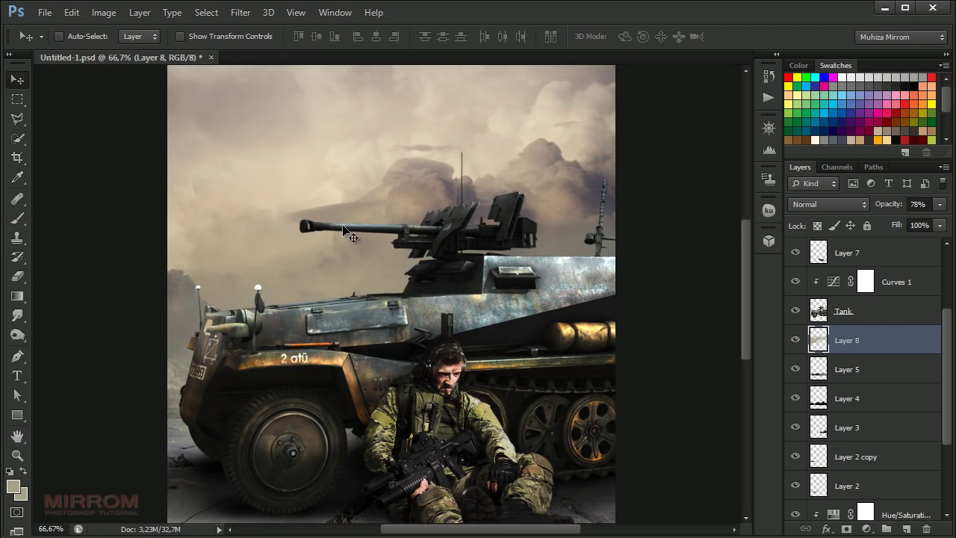
scroll(348, 233, "down", 2)
scroll(348, 233, "down", 4)
scroll(347, 233, "down", 4)
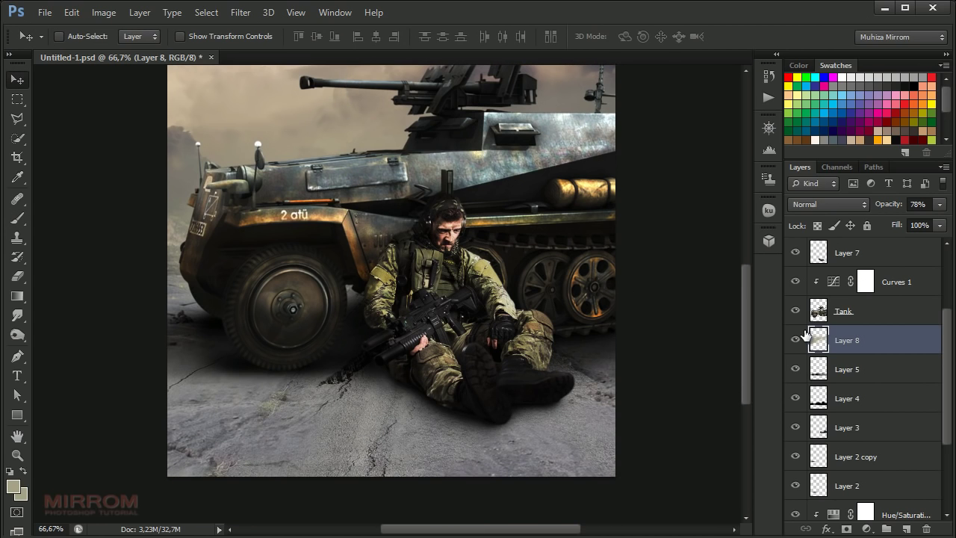
left_click(836, 373)
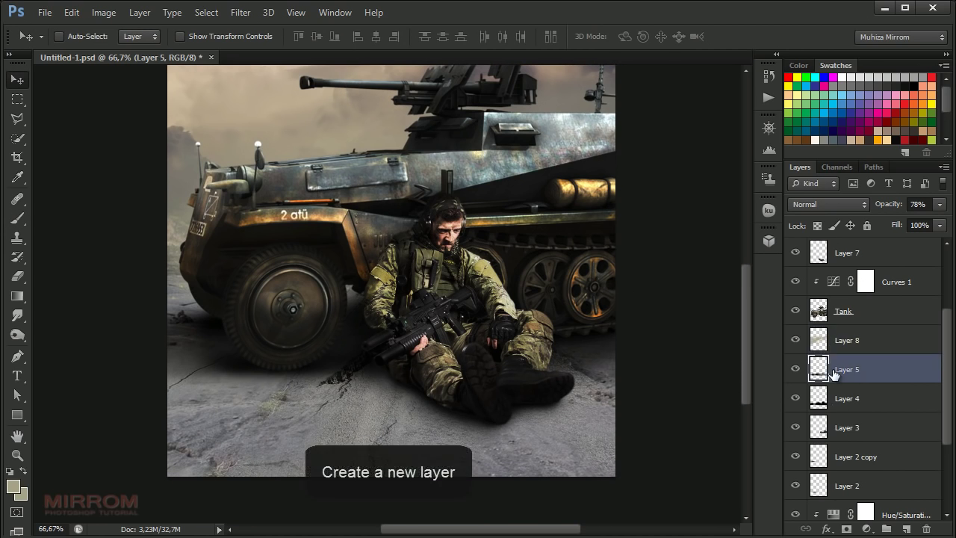
left_click(906, 528)
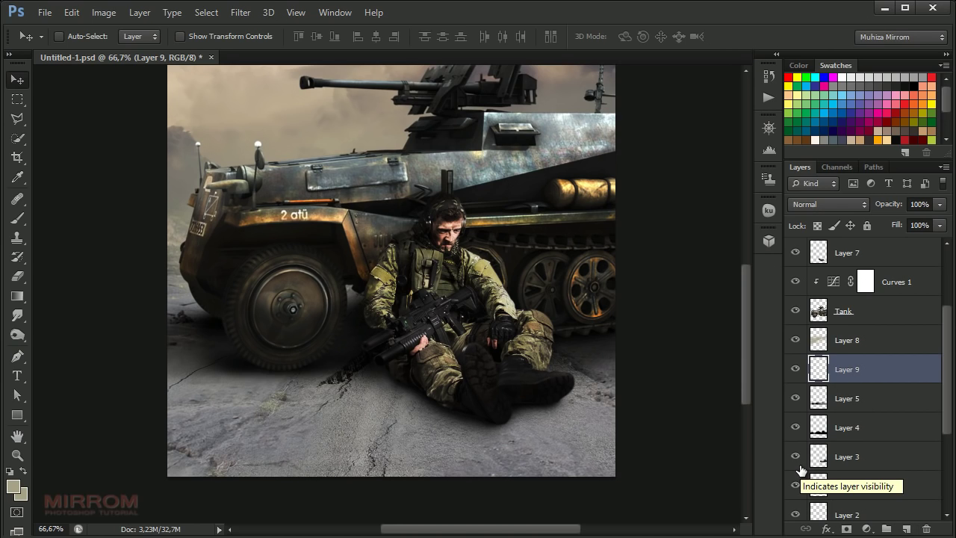
Step: Make black the foreground colour and set Layer 9's blend mode to Soft Light
left_click(13, 486)
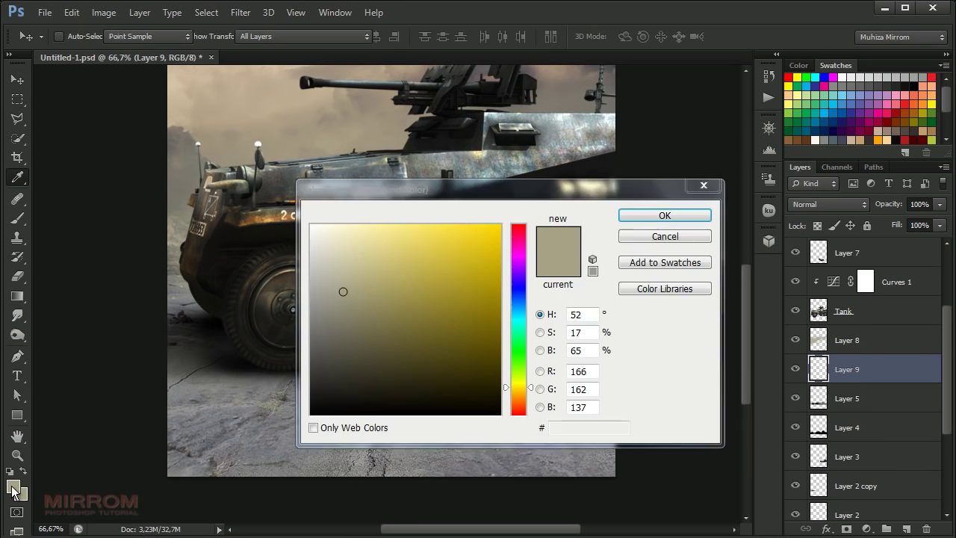
left_click_drag(322, 391, 311, 413)
left_click(664, 215)
key("v")
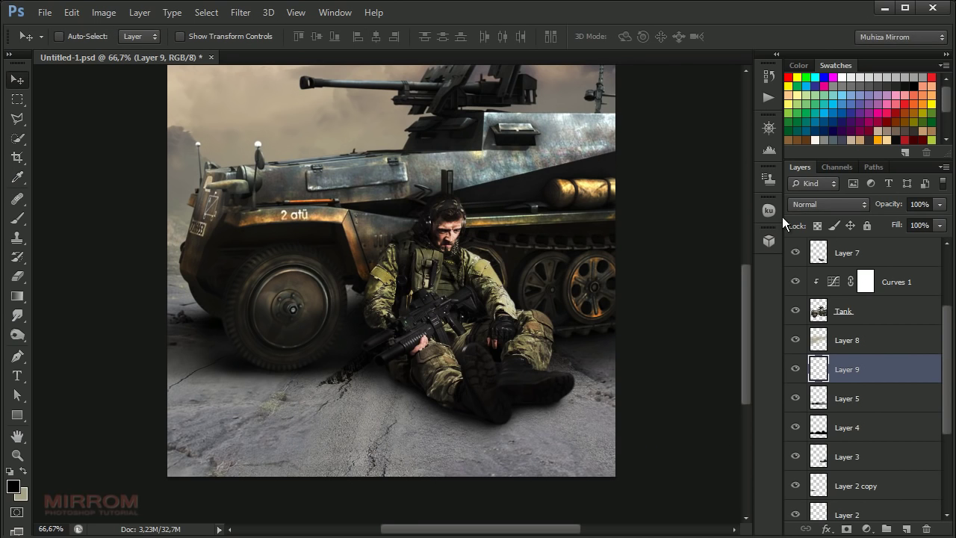
left_click(827, 204)
left_click(814, 416)
Step: Brush black over the lower ground at 45–51% opacity and set Layer 9 to 96% opacity
key("b")
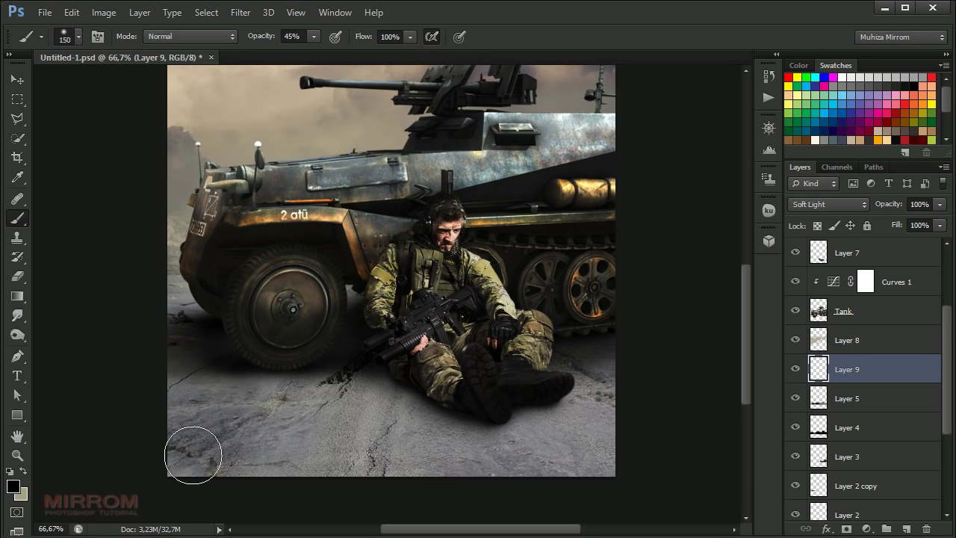
mouse_move(193, 455)
left_mouse_down()
mouse_move(279, 457)
mouse_move(177, 421)
mouse_move(363, 455)
mouse_move(607, 452)
left_mouse_up()
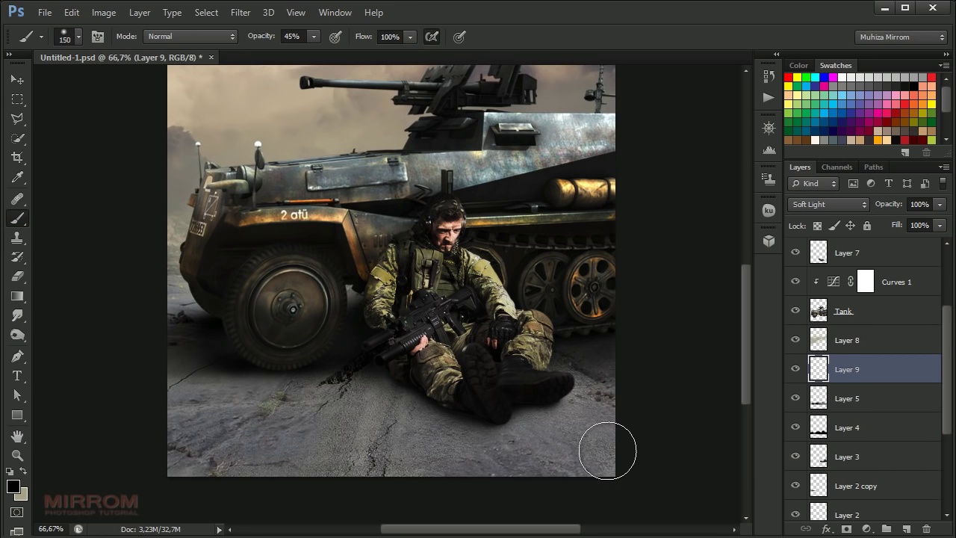
mouse_move(175, 384)
left_mouse_down()
mouse_move(279, 453)
mouse_move(281, 421)
mouse_move(587, 406)
left_mouse_up()
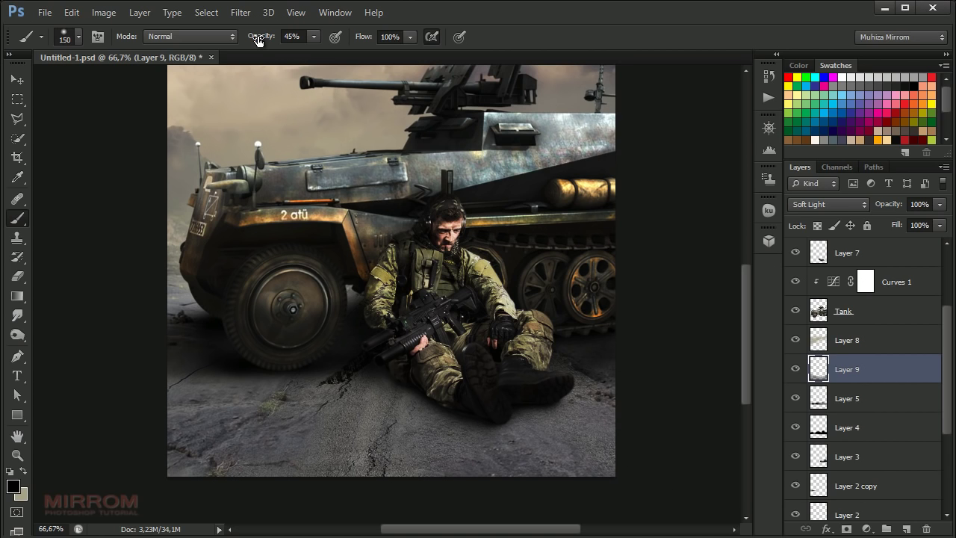
left_click_drag(262, 38, 278, 37)
mouse_move(374, 409)
left_mouse_down()
mouse_move(224, 406)
mouse_move(181, 465)
mouse_move(626, 431)
mouse_move(486, 448)
mouse_move(321, 438)
mouse_move(202, 423)
mouse_move(276, 399)
mouse_move(171, 402)
mouse_move(419, 483)
mouse_move(626, 455)
left_mouse_up()
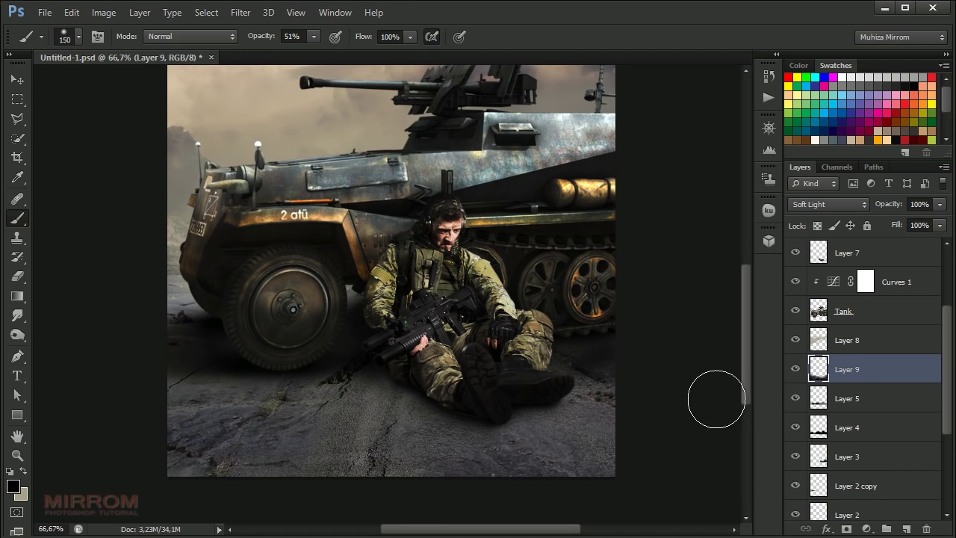
key("v")
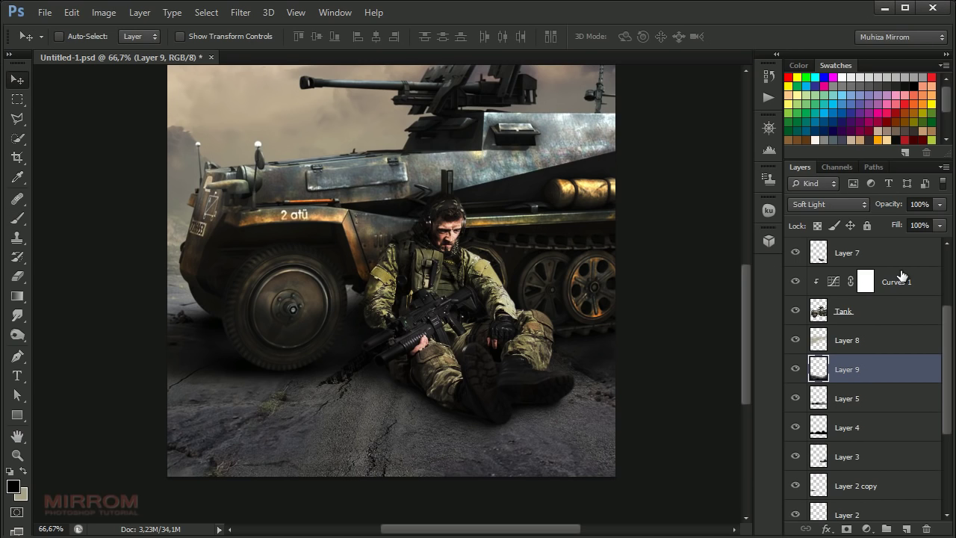
key("Return")
Step: Add Layer 10 above Layer 8 with foreground colour #34393f
left_click(867, 349)
left_click(905, 529)
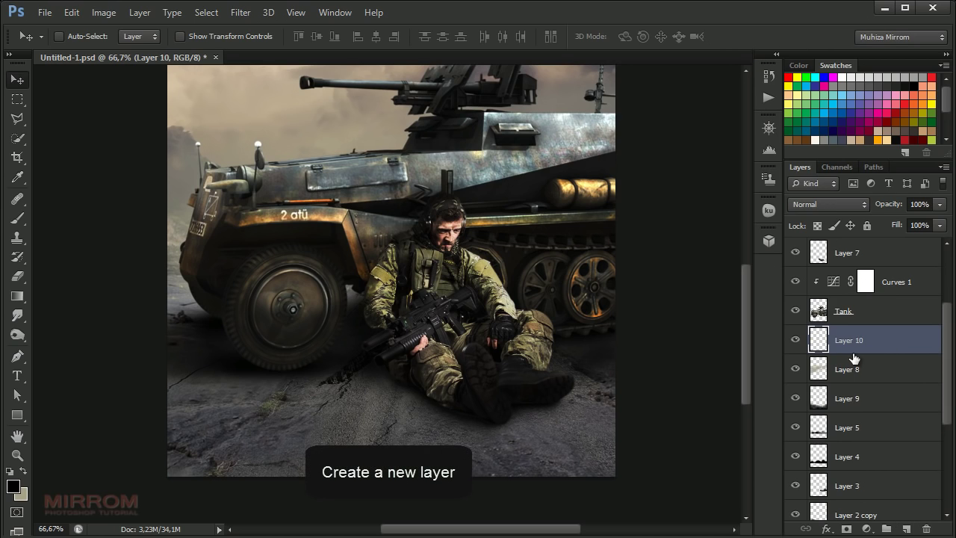
left_click(13, 486)
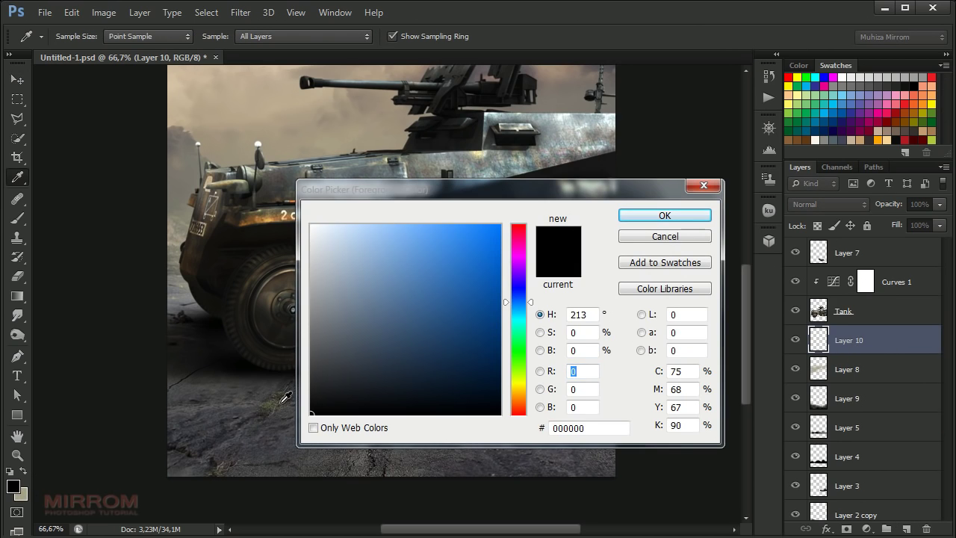
type("34393f")
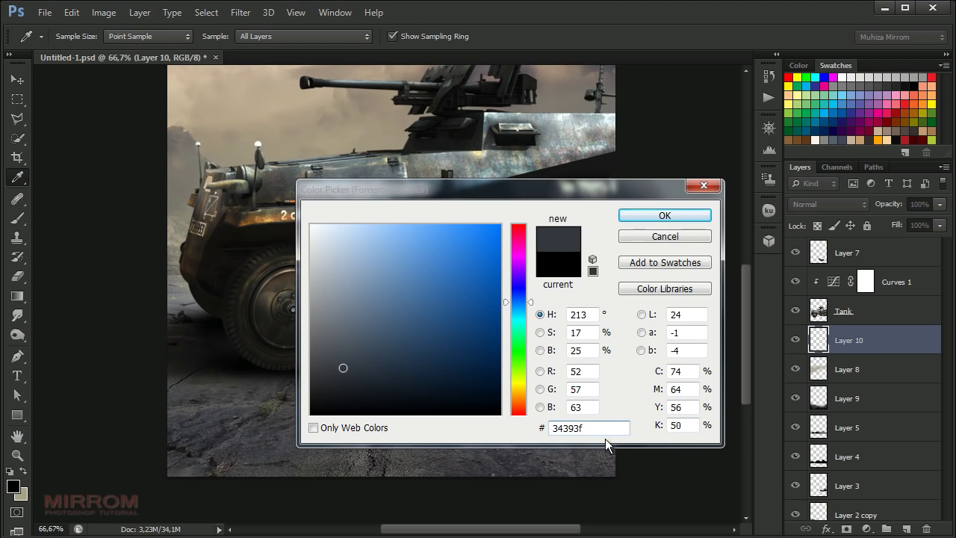
left_click(658, 216)
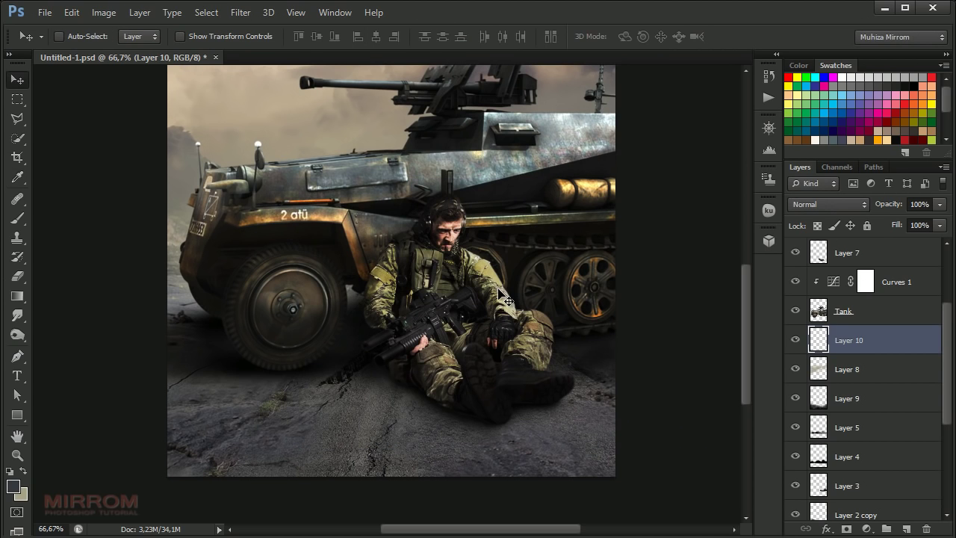
Step: Paint faint dark haze along the road at 29% brush opacity and set the layer to 90% opacity
key("b")
left_click(263, 43)
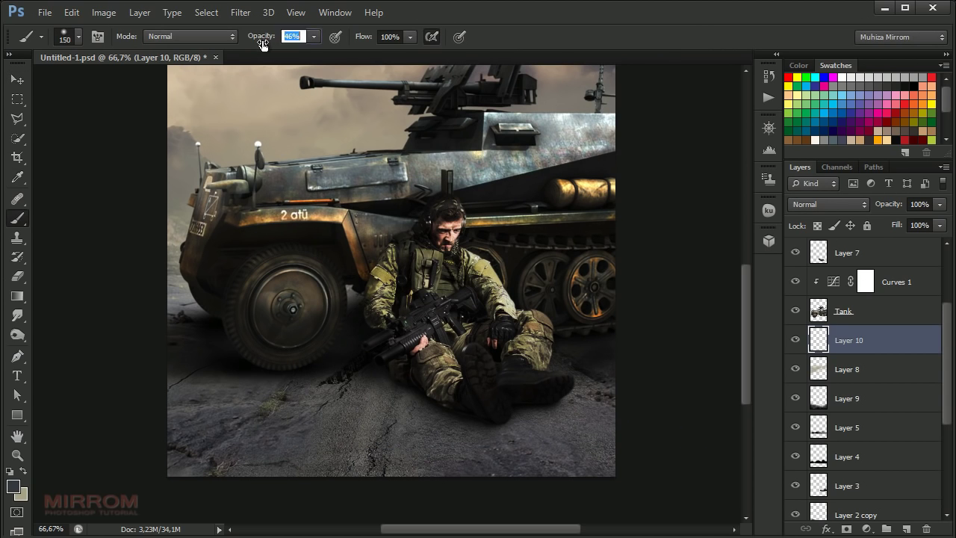
type("29")
key("Return")
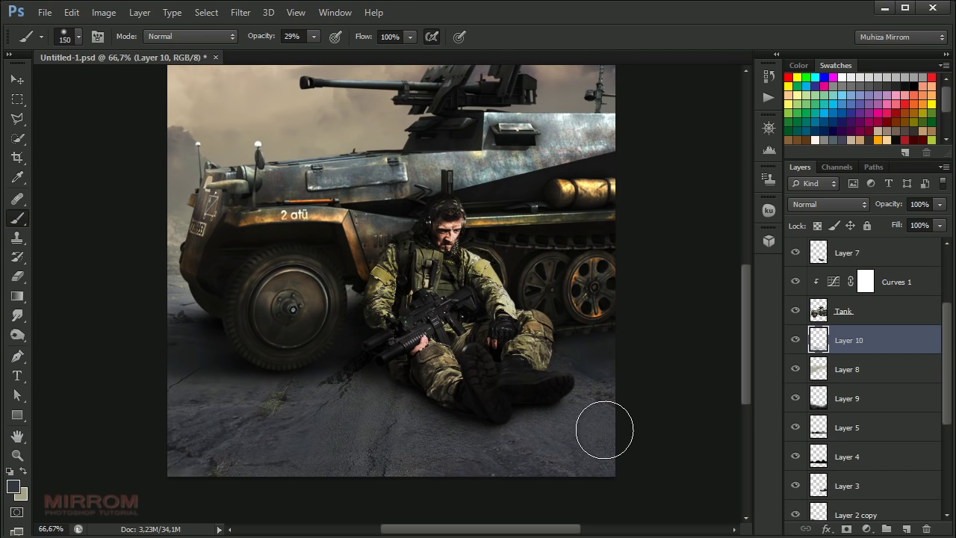
left_click_drag(604, 426, 373, 401)
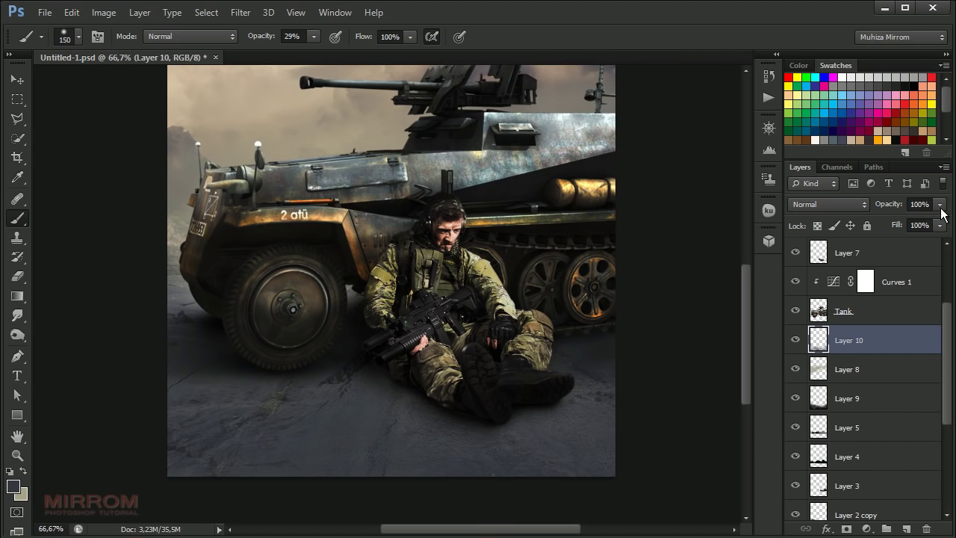
key("Return")
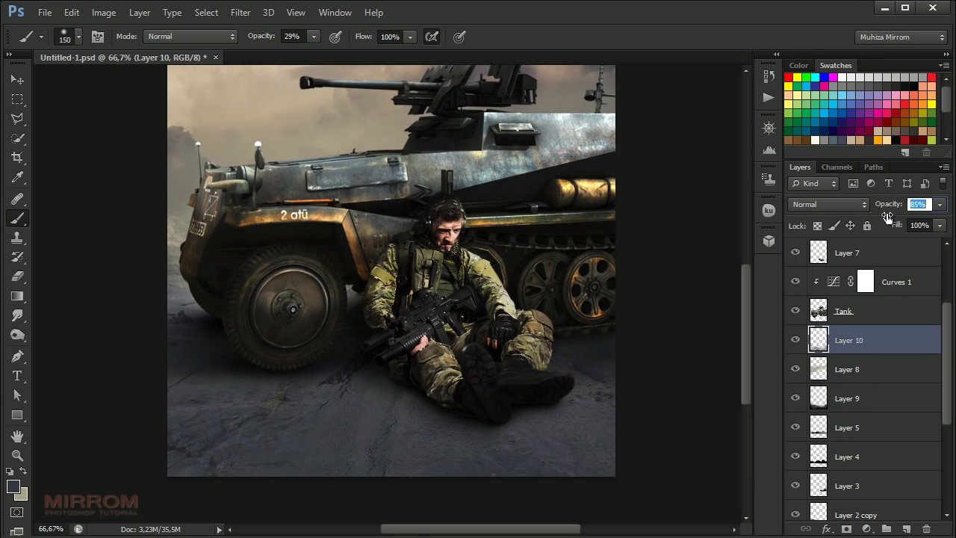
type("90")
key("Return")
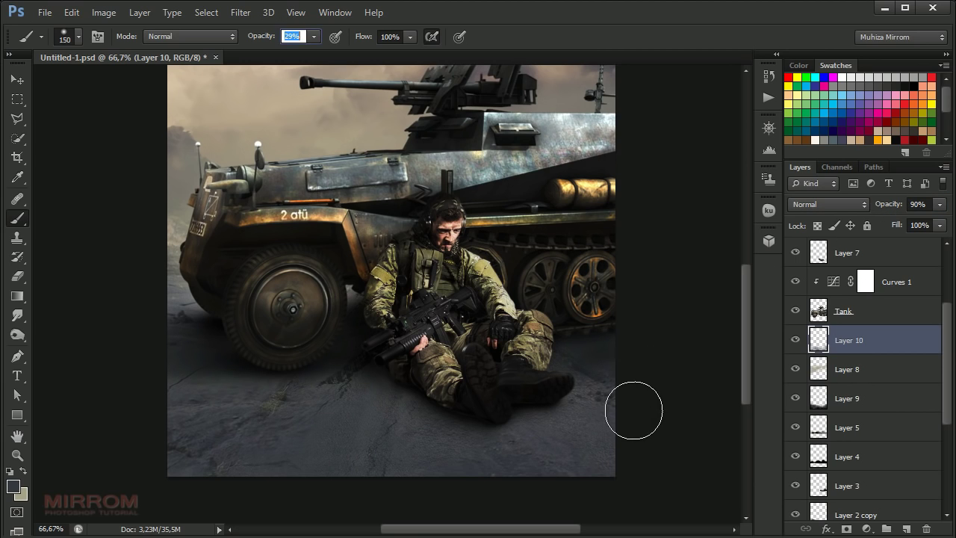
Step: Zoom out, add Soft Light Layer 11 and shade the upper-right clouds with a 150px brush
key("v")
scroll(523, 373, "up", 5)
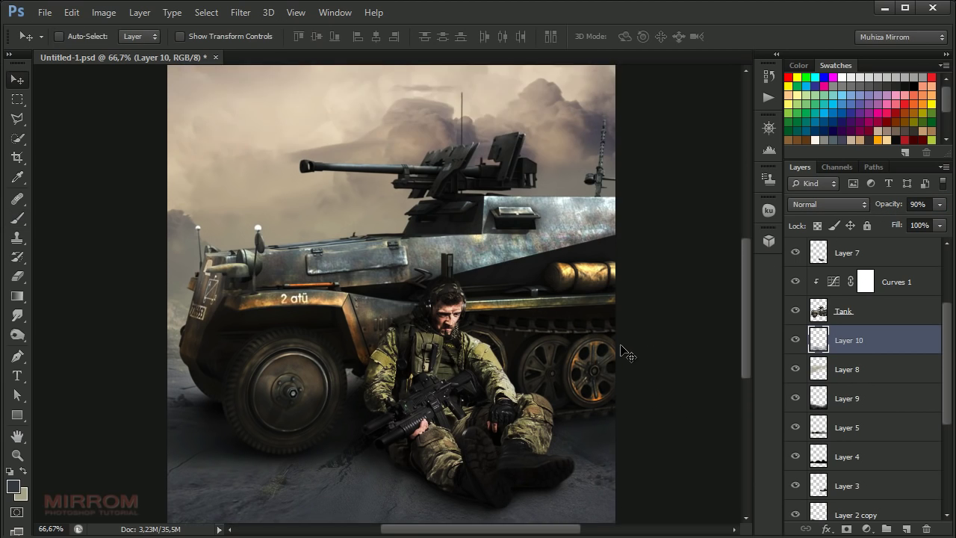
key("ctrl+minus")
scroll(746, 358, "up", 2)
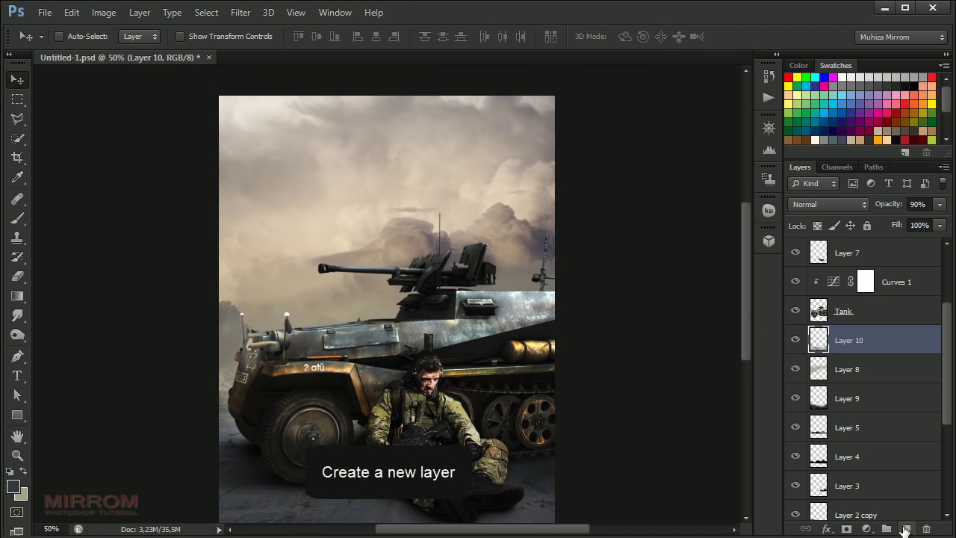
left_click(906, 529)
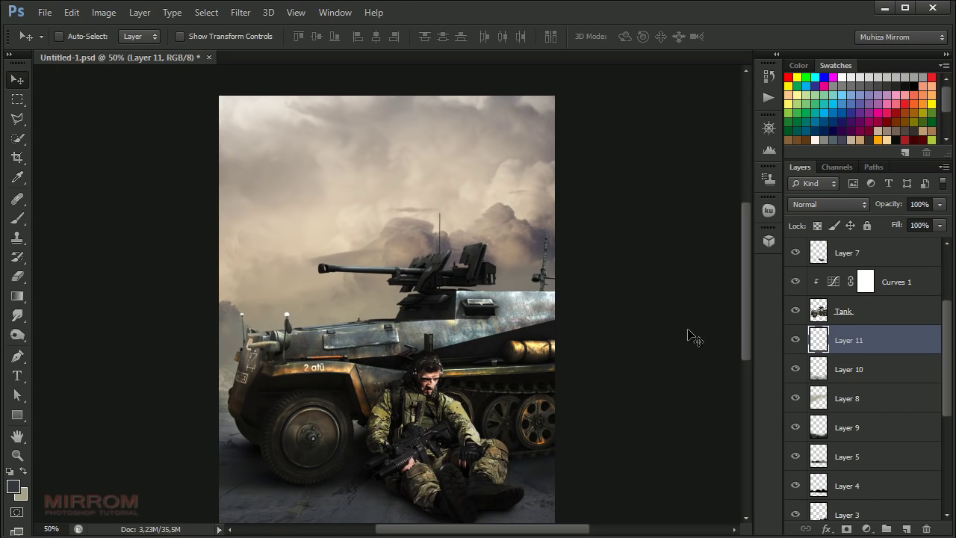
left_click(821, 208)
left_click(798, 410)
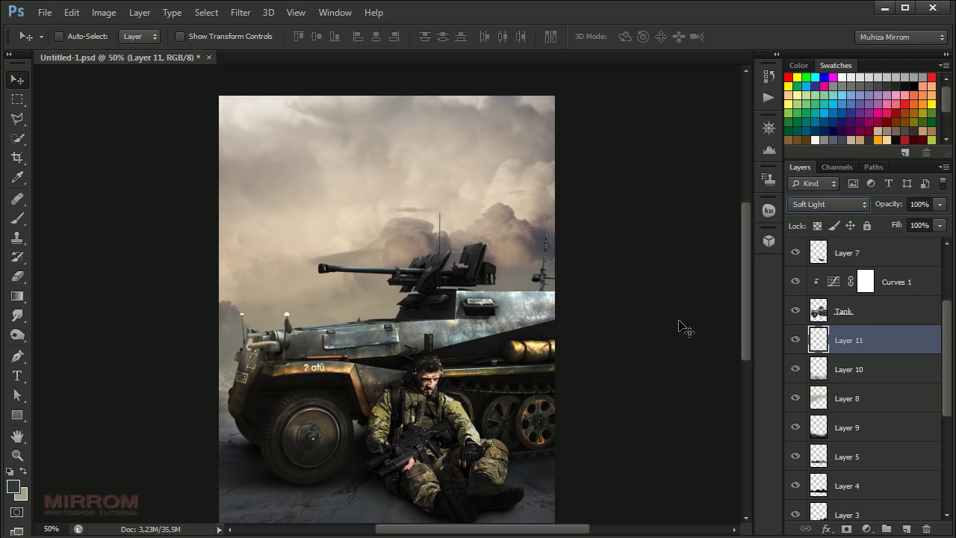
key("b")
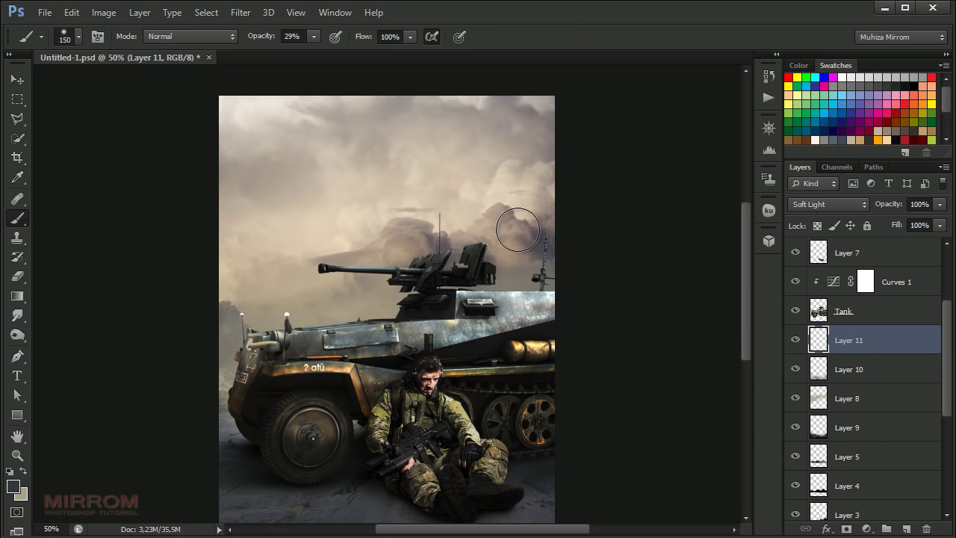
mouse_move(561, 246)
left_mouse_down()
mouse_move(512, 203)
mouse_move(560, 134)
mouse_move(453, 97)
mouse_move(524, 169)
left_mouse_up()
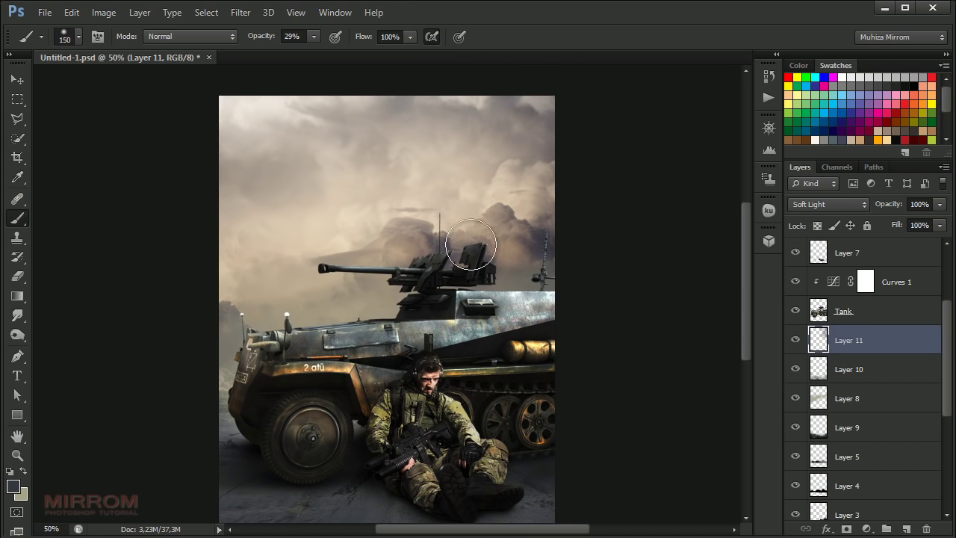
key("bracketleft")
key("bracketleft")
key("bracketright")
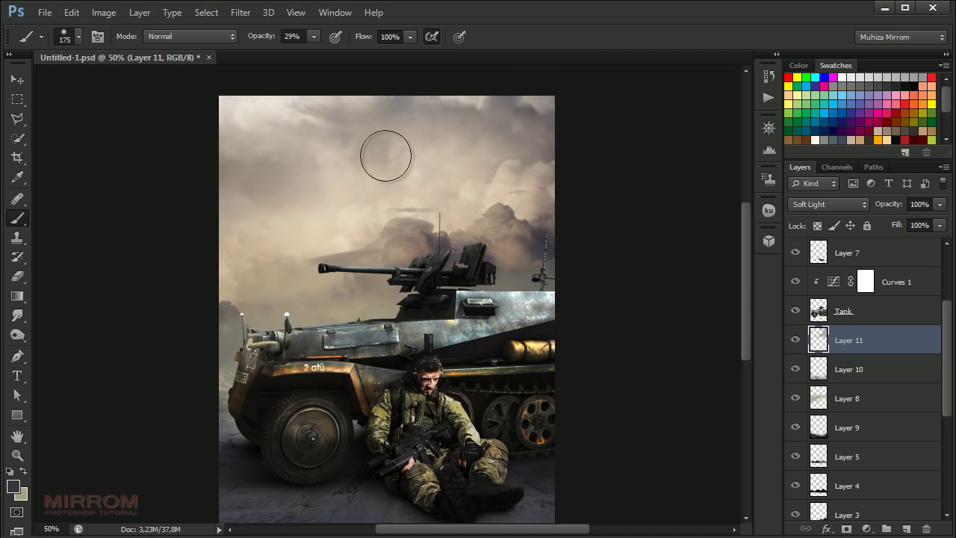
key("bracketleft")
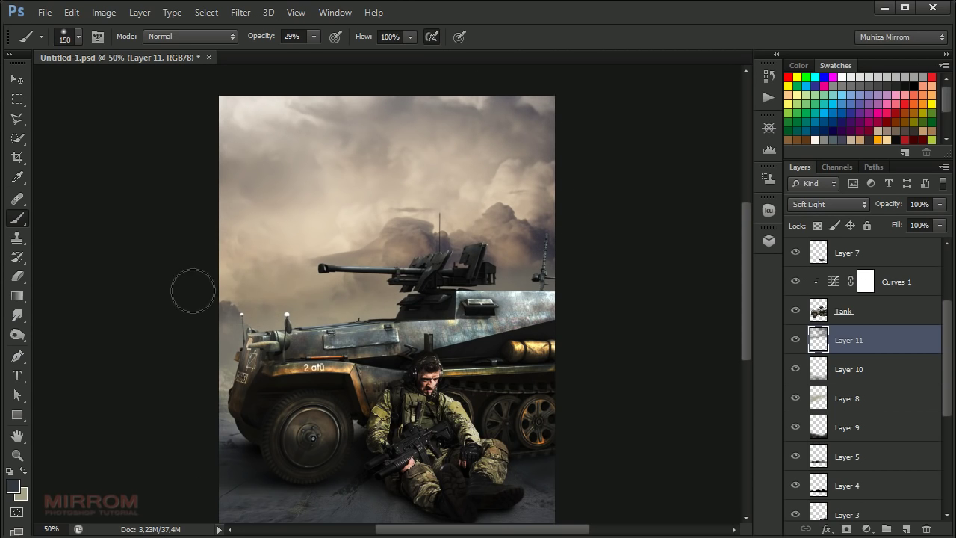
Step: Add Soft Light Layer 12, pick #a6a289 as foreground, and zoom in on the sky
left_click(905, 528)
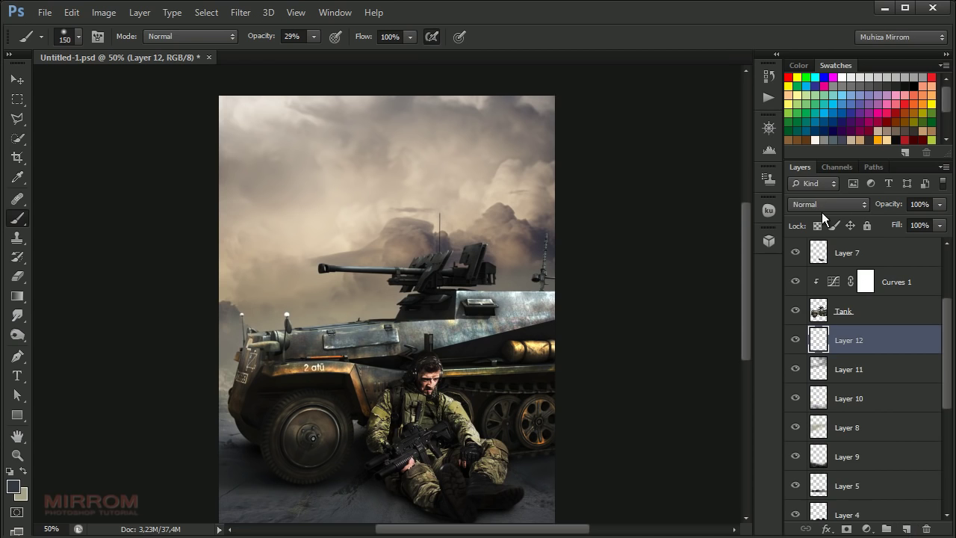
left_click(827, 204)
left_click(806, 410)
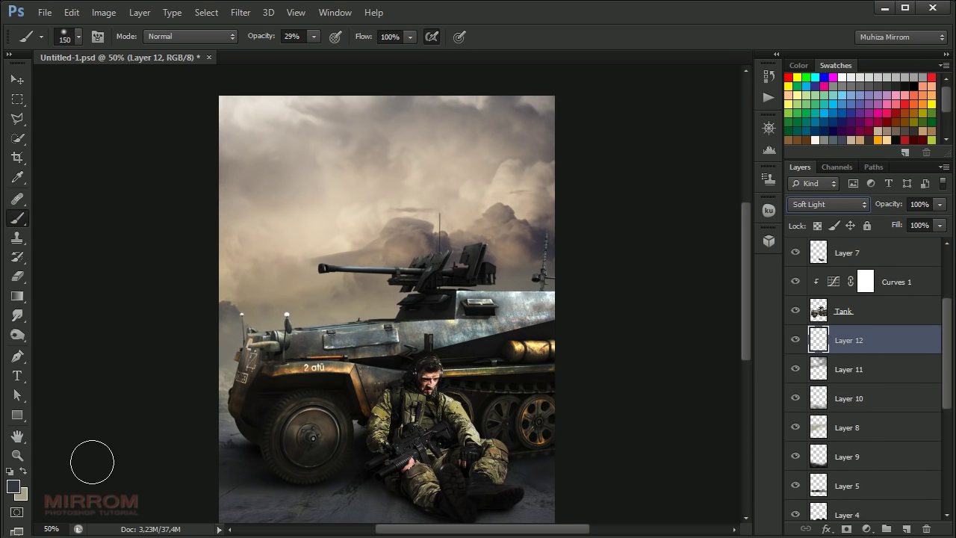
left_click(15, 485)
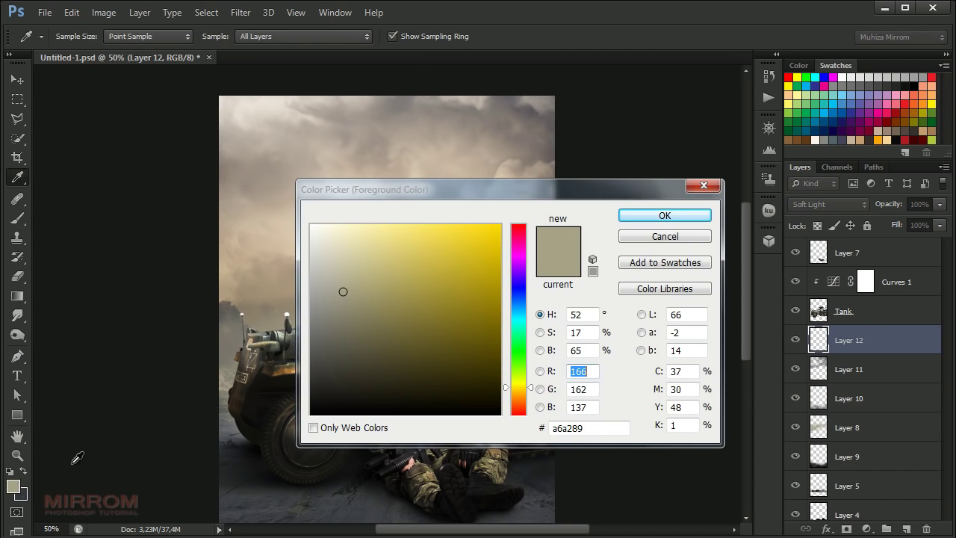
left_click(665, 216)
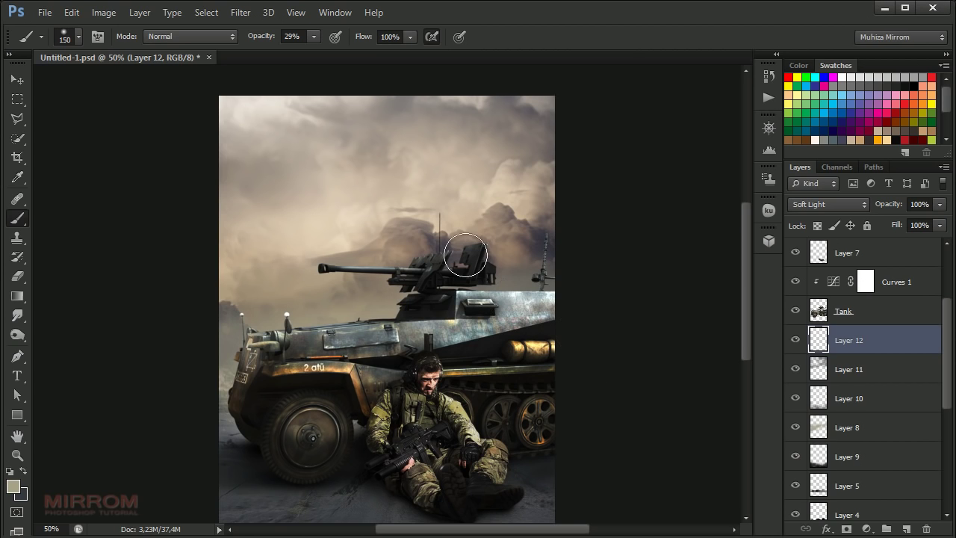
key("alt")
left_click(388, 220, "ctrl")
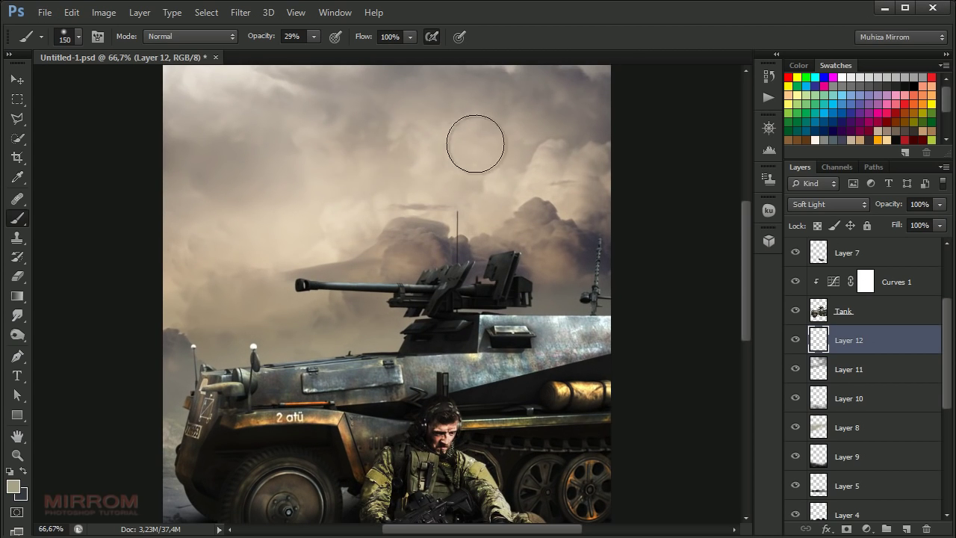
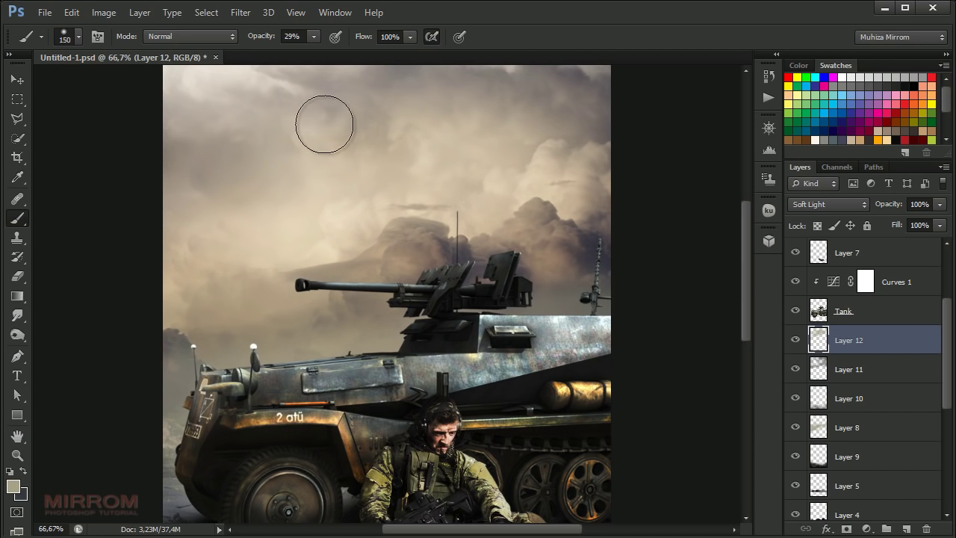
Step: Brush a faint soft-light haze over the clouds and set Layer 11 to 90% opacity
left_click_drag(559, 214, 400, 215)
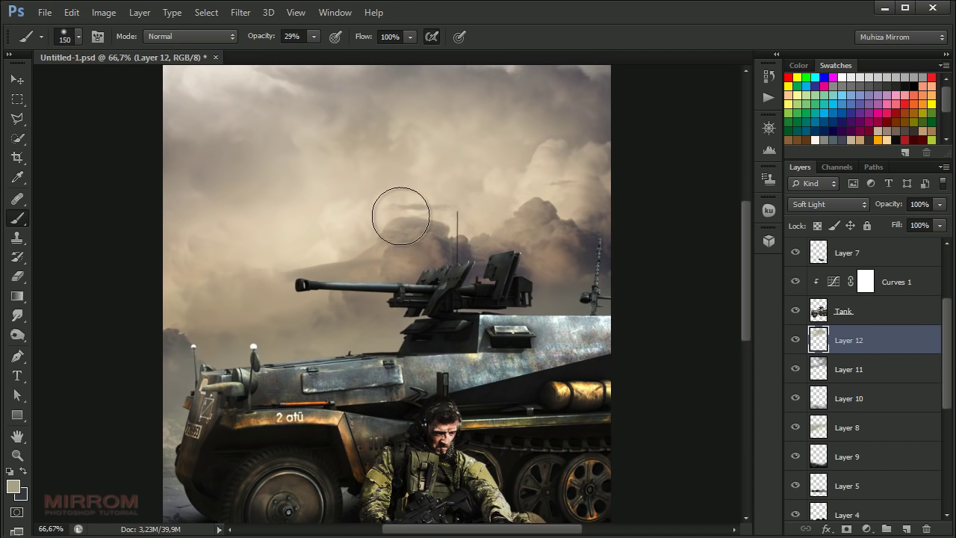
left_click(858, 373)
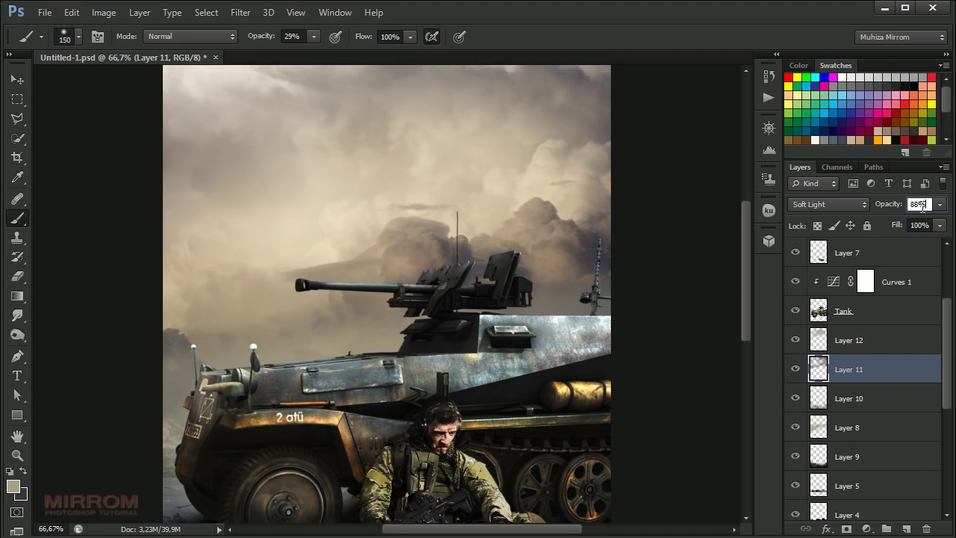
key("Up")
Step: Toggle Layer 11 to compare the clouds, select Layer 12, and zoom out with the Move tool
left_click(795, 369)
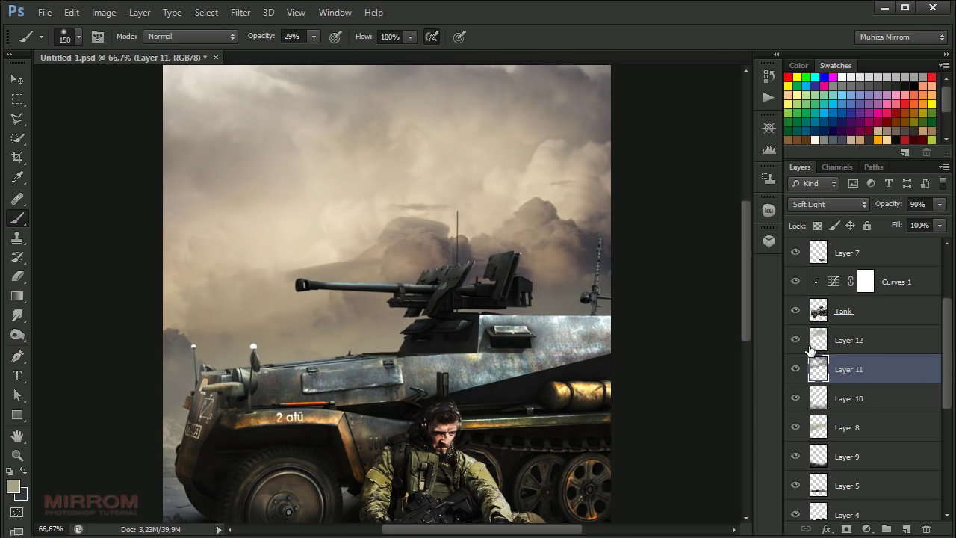
left_click(837, 341)
key("v")
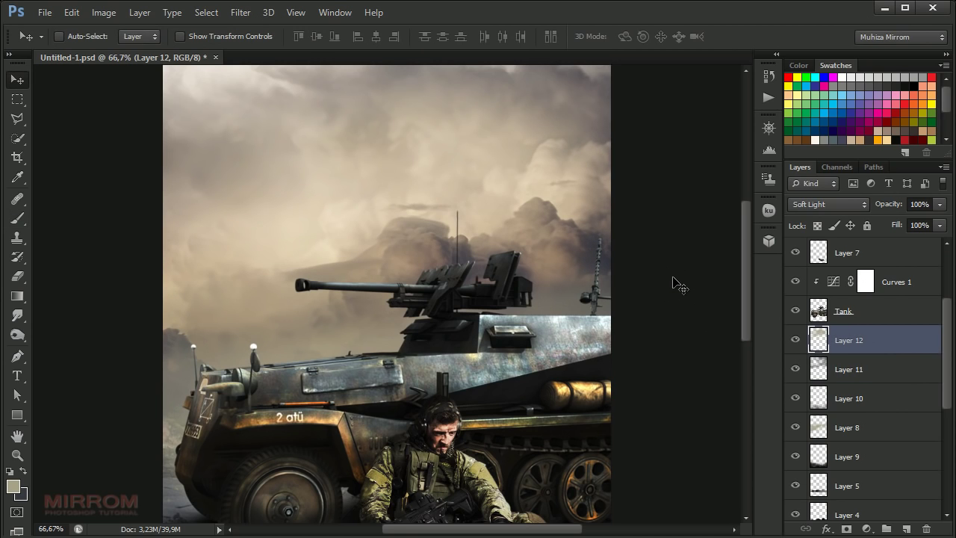
scroll(663, 390, "down", 2)
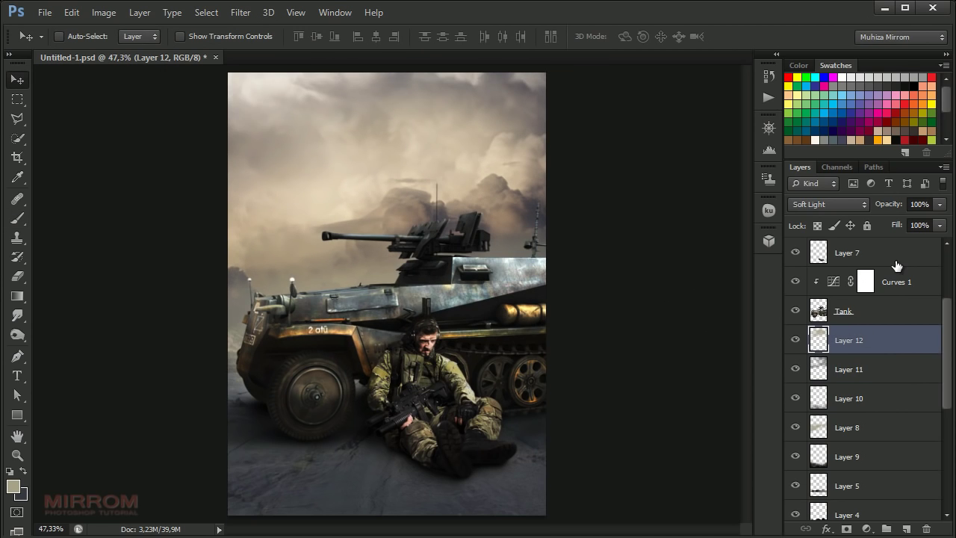
Step: Add a Color Balance adjustment layer above the topmost Hue/Saturation layer
left_click(896, 258)
scroll(895, 260, "up", 2)
left_click(896, 259)
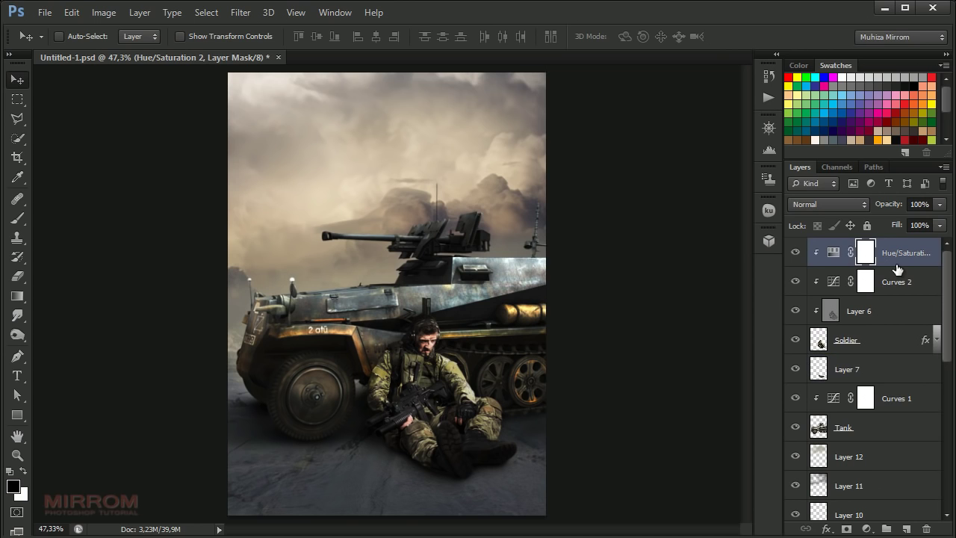
left_click(866, 529)
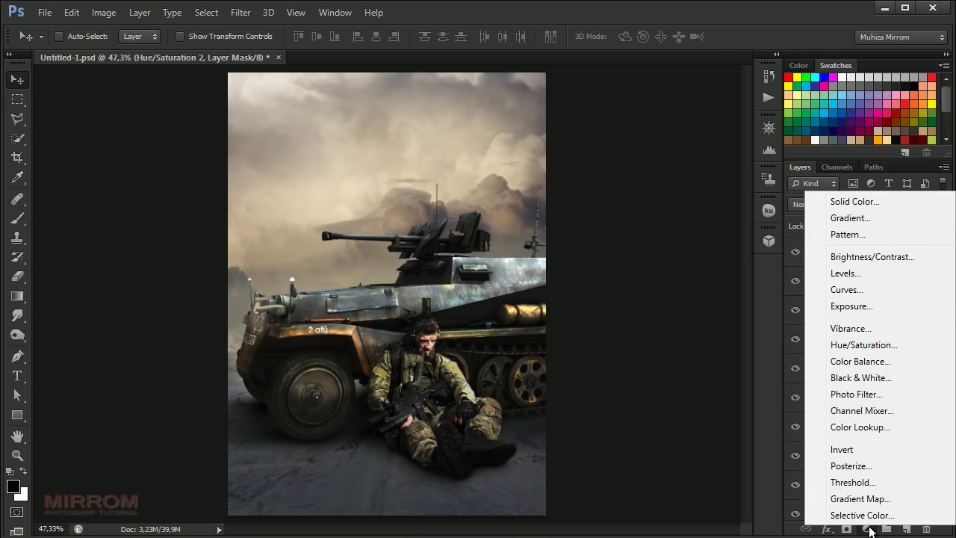
left_click(884, 363)
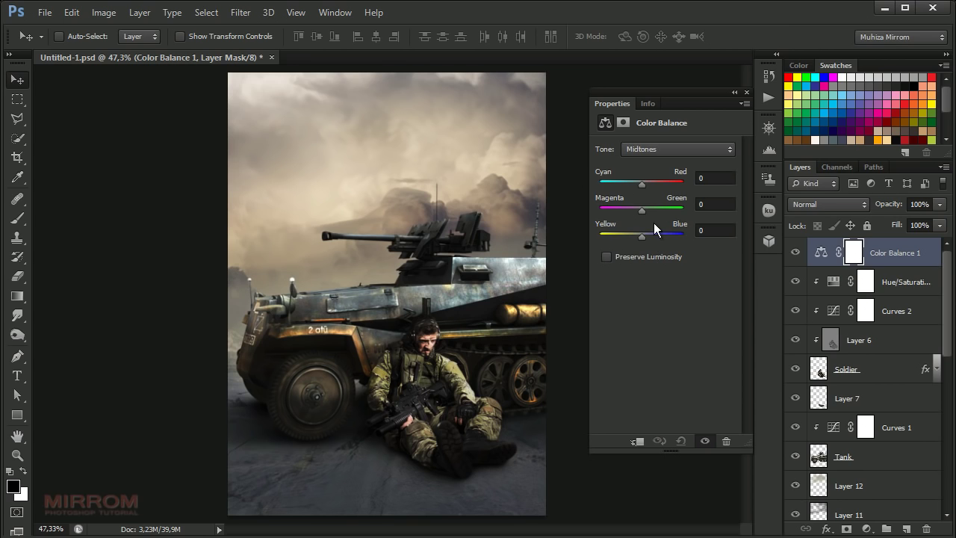
Step: Set Color Balance midtones to -3, -3, -25 with Preserve Luminosity off, and target the adjustment
left_click_drag(636, 184, 634, 183)
left_click(730, 178)
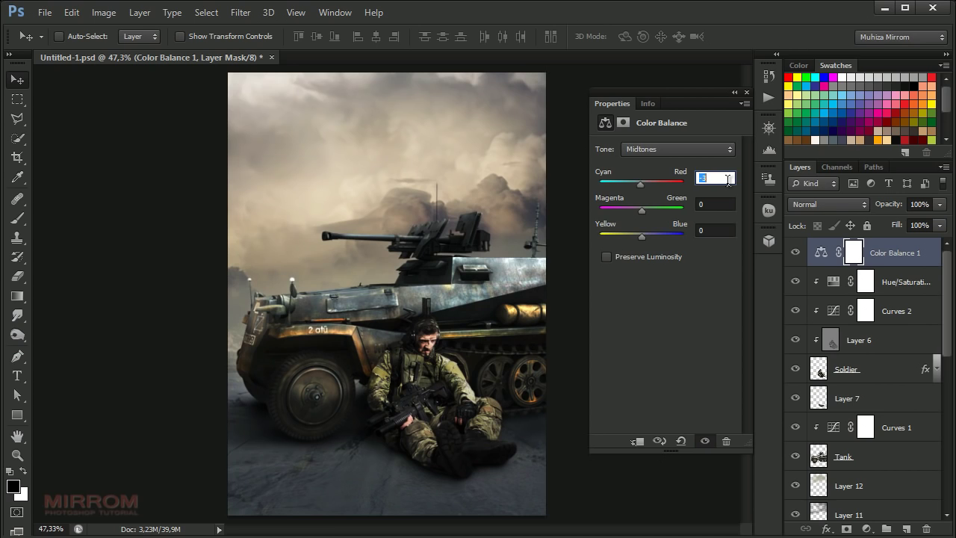
left_click(719, 204)
key("Down")
key("Down")
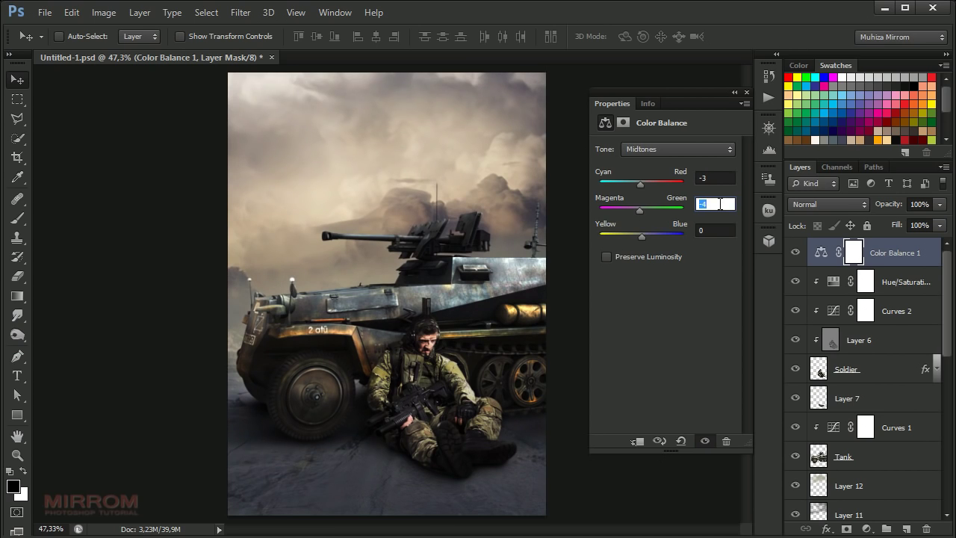
left_click(710, 230)
key("Down")
key("Down")
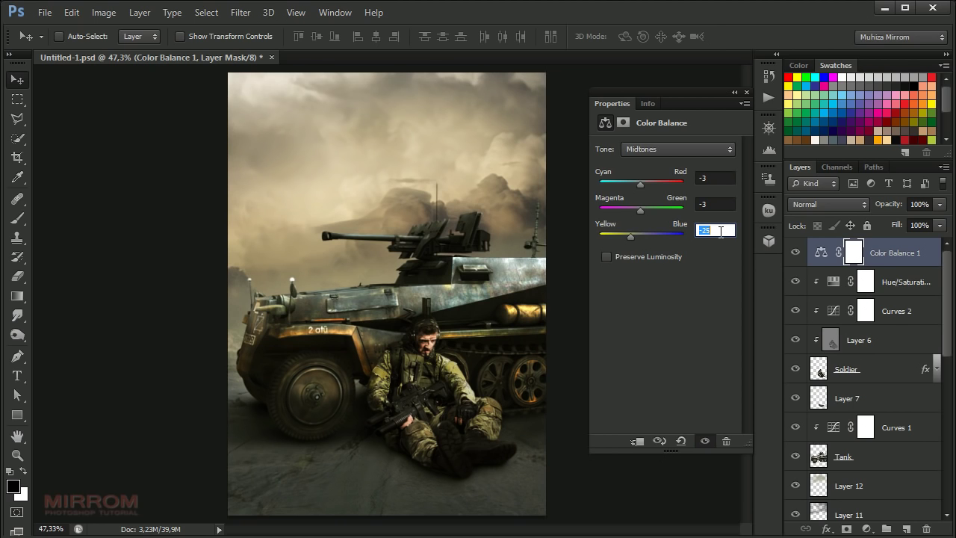
left_click(610, 256)
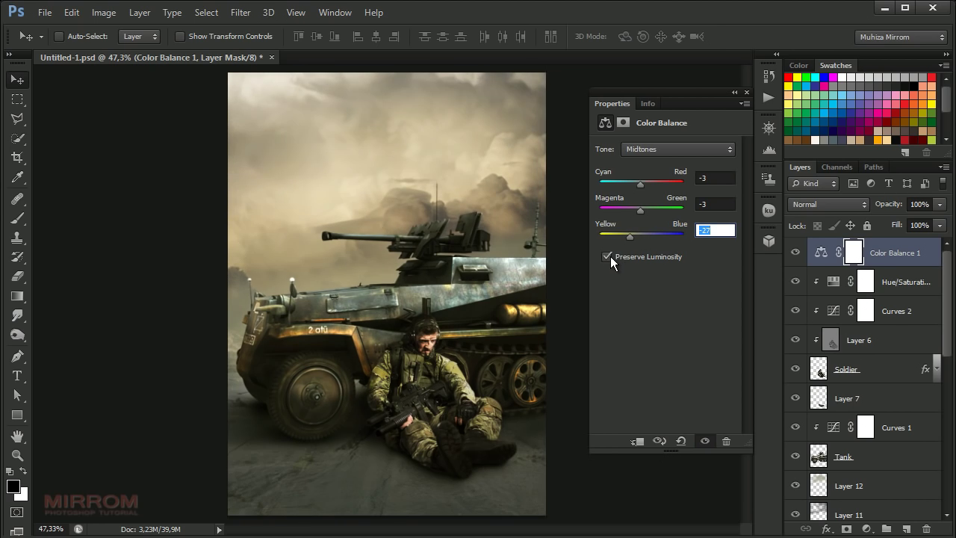
left_click(746, 93)
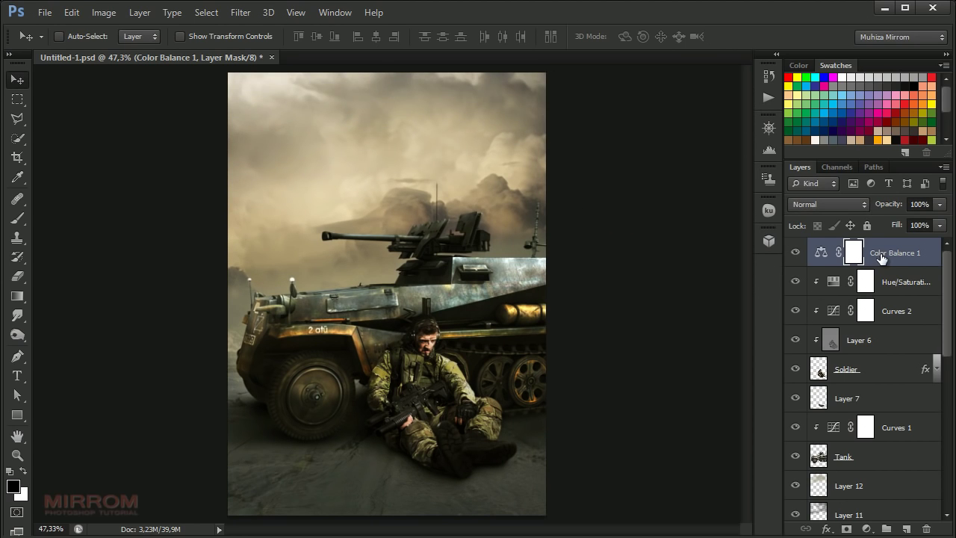
left_click(881, 257)
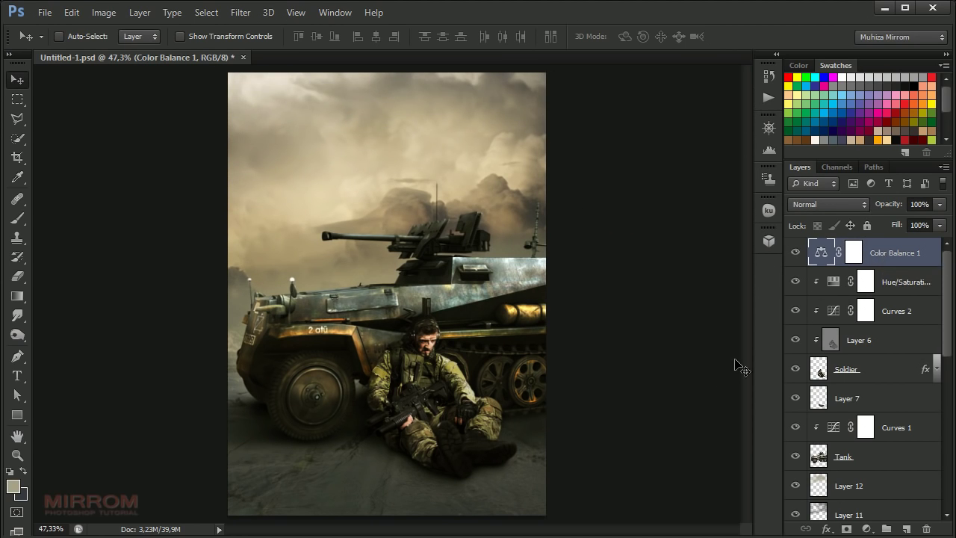
Step: Compare the clouds and Layer 8 by toggling them, then set Layer 8 to 73% opacity
scroll(884, 416, "down", 5)
scroll(821, 427, "down", 2)
left_click(807, 423)
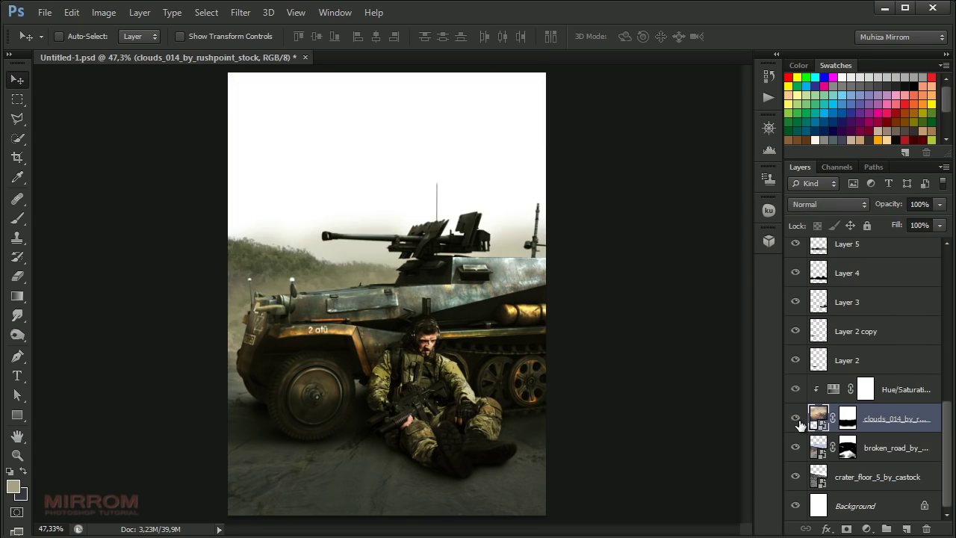
left_click(808, 421)
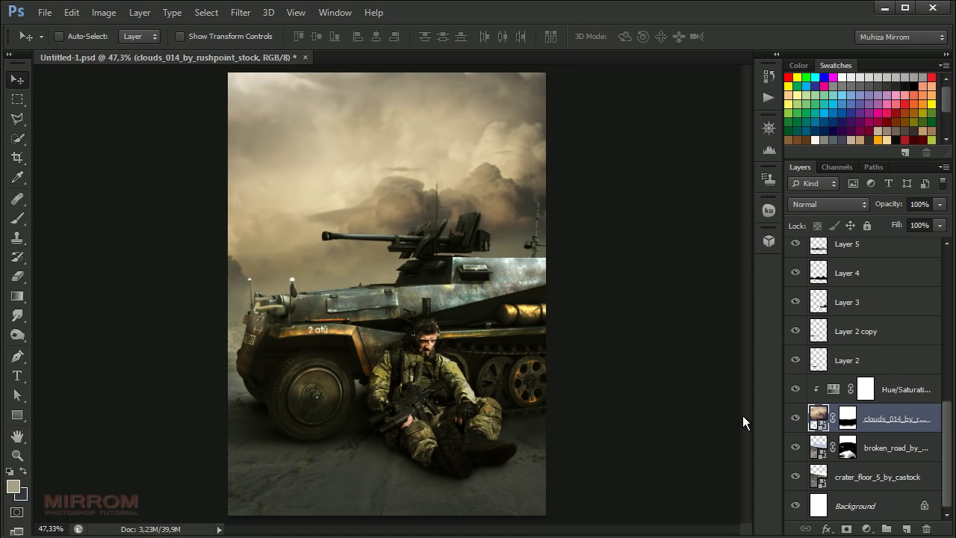
left_click(844, 360)
scroll(838, 323, "up", 2)
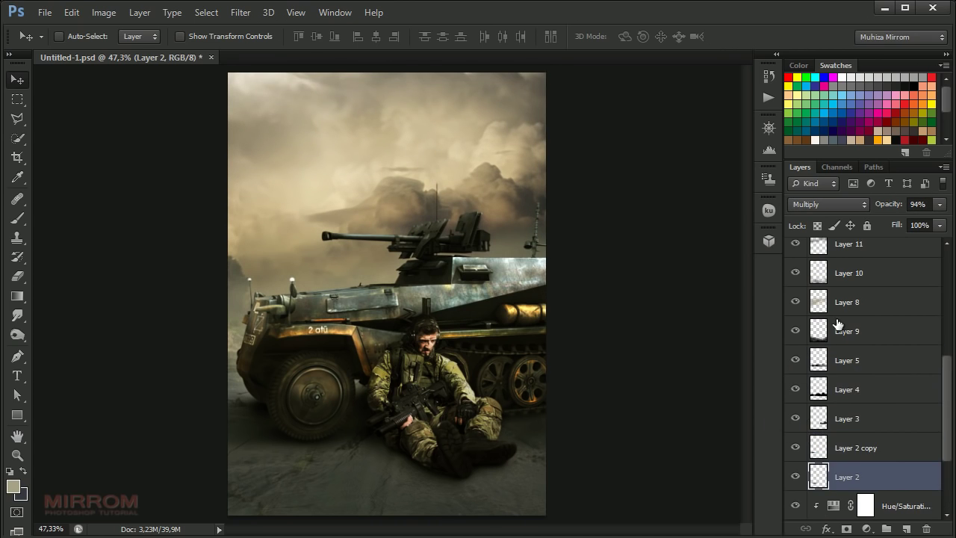
left_click(796, 301)
left_click(859, 303)
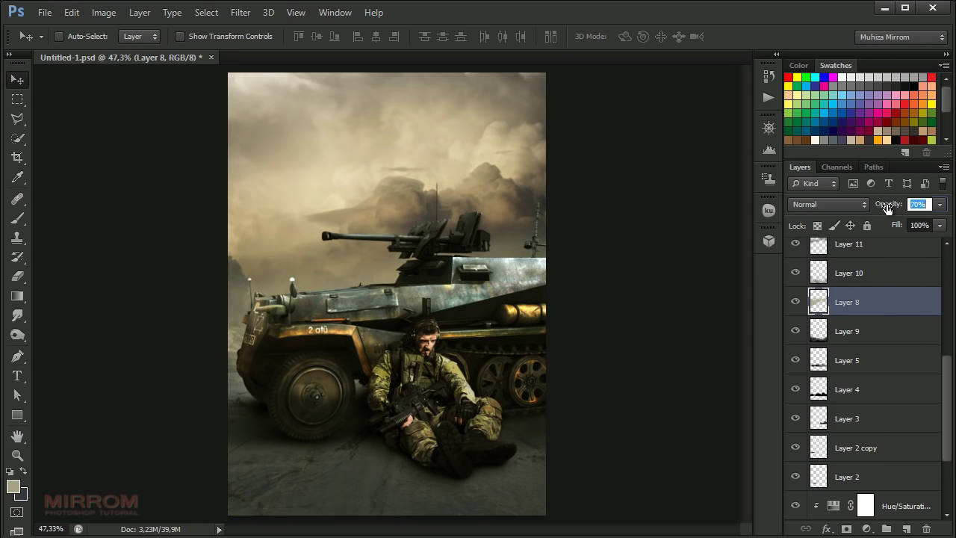
left_click(795, 302)
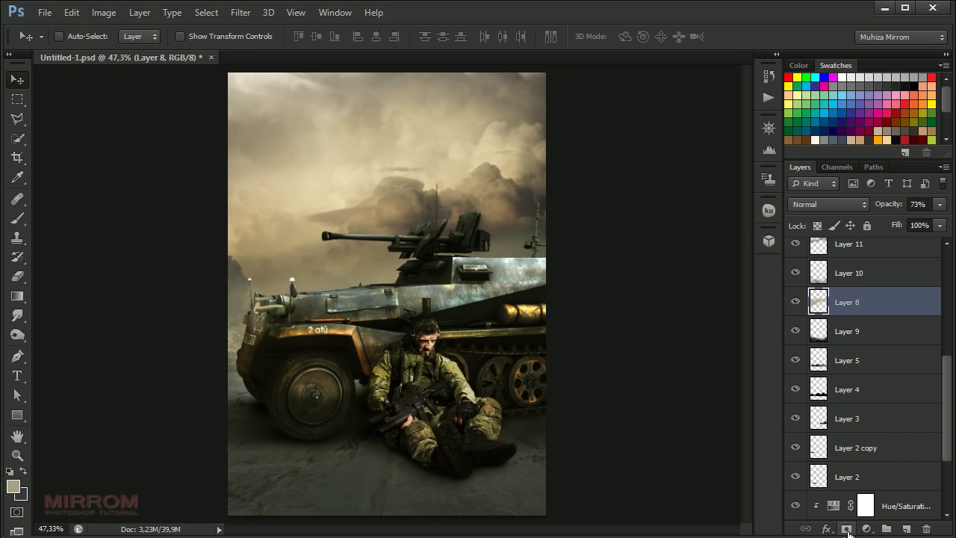
Step: Add a layer mask to Layer 8 and paint black over the haze near the right-hand gun
left_click(847, 528)
key("b")
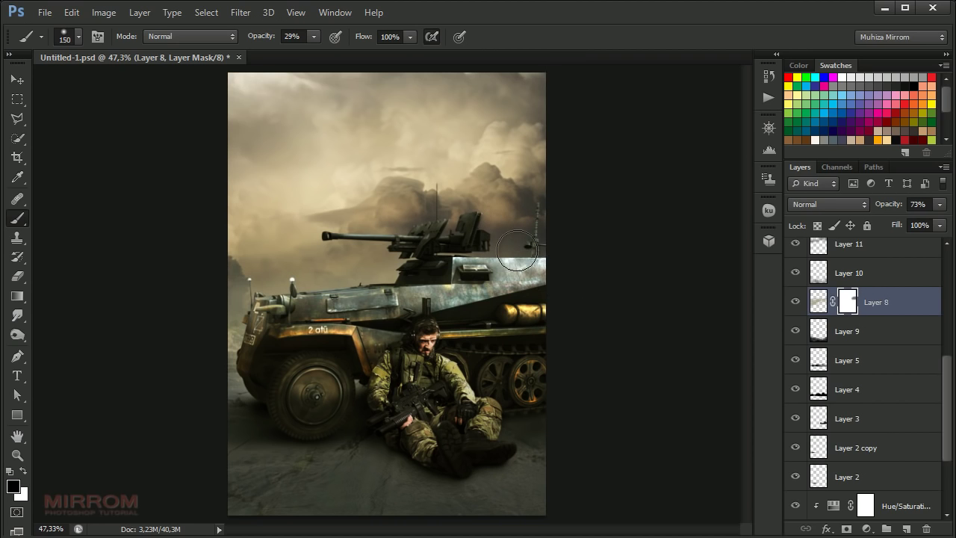
left_click_drag(518, 258, 473, 224)
key("v")
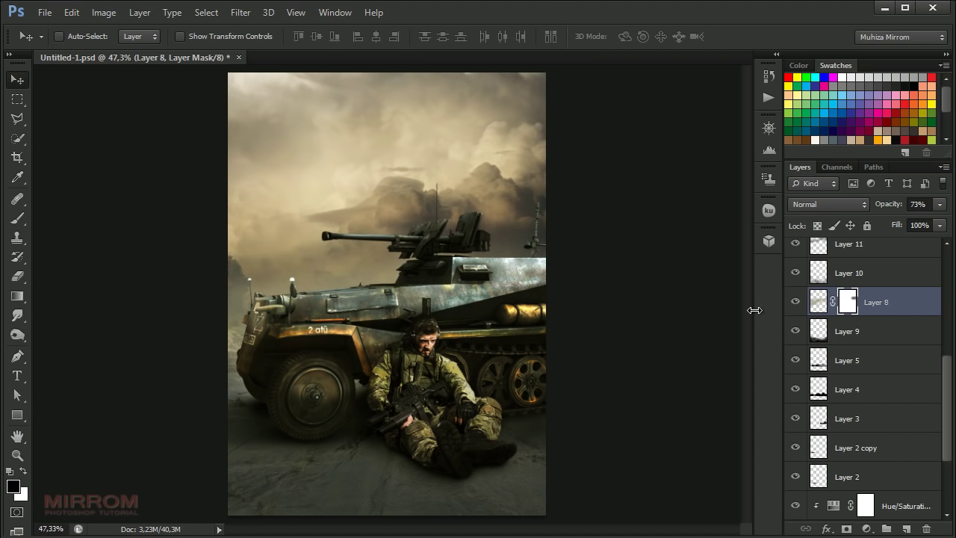
scroll(879, 352, "up", 5)
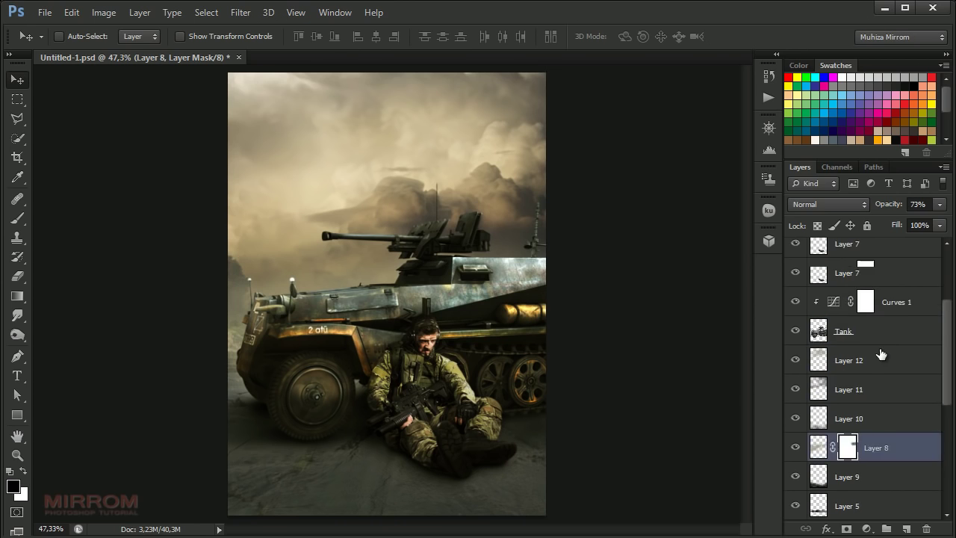
scroll(879, 352, "up", 4)
key("alt+period")
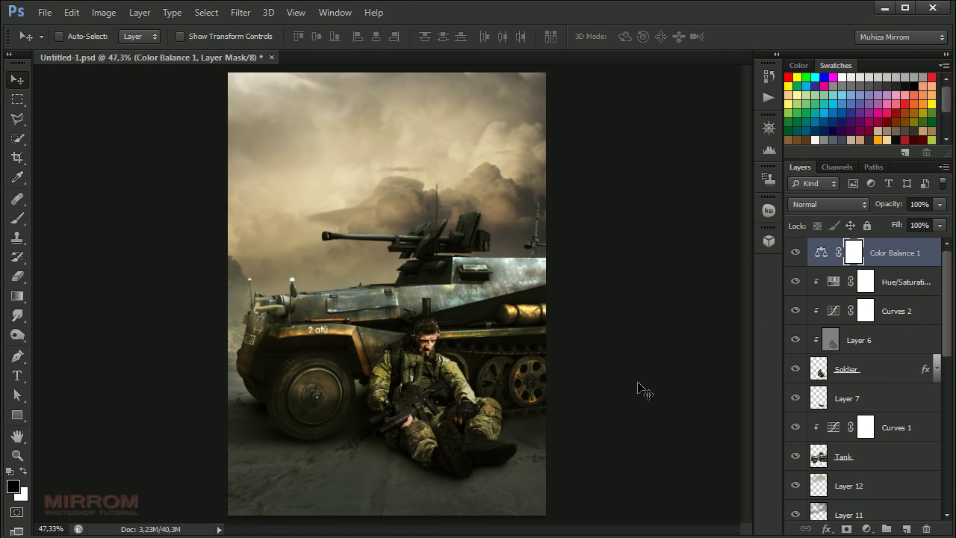
Step: Set the foreground and background colours by their hex values in the colour pickers
left_click(826, 256)
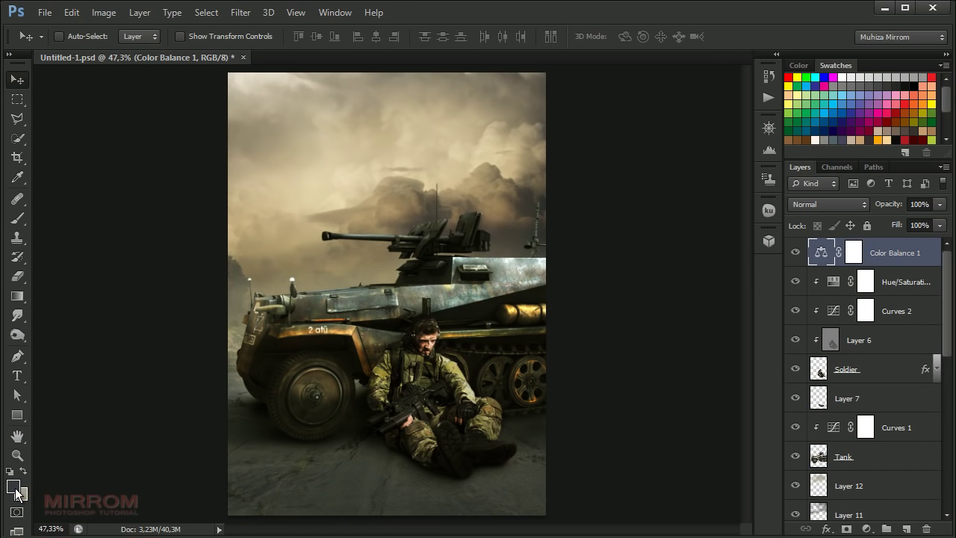
left_click(13, 487)
double_click(568, 429)
left_click(614, 243)
left_click(25, 498)
double_click(569, 429)
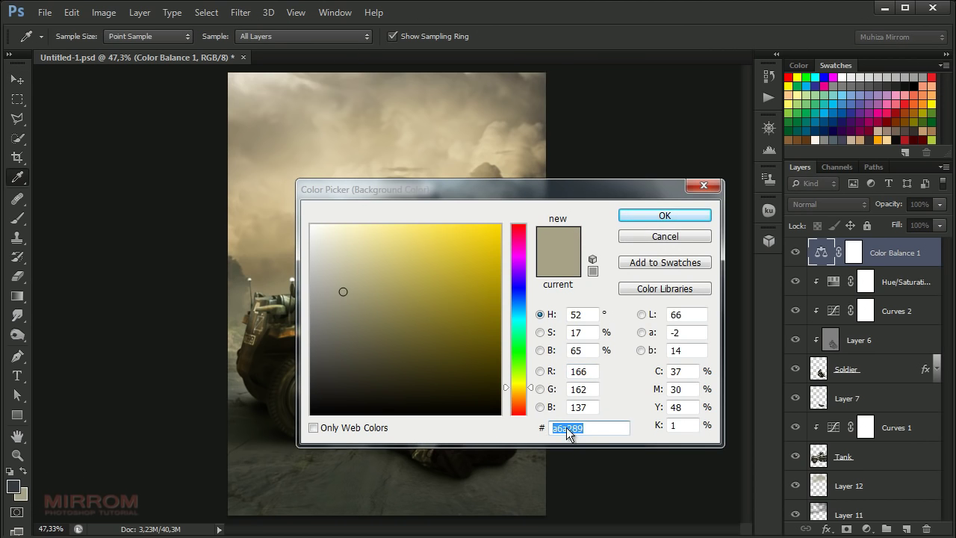
left_click(634, 218)
Step: Add a Gradient Map adjustment layer and accept its gradient in the Gradient Editor
left_click(867, 528)
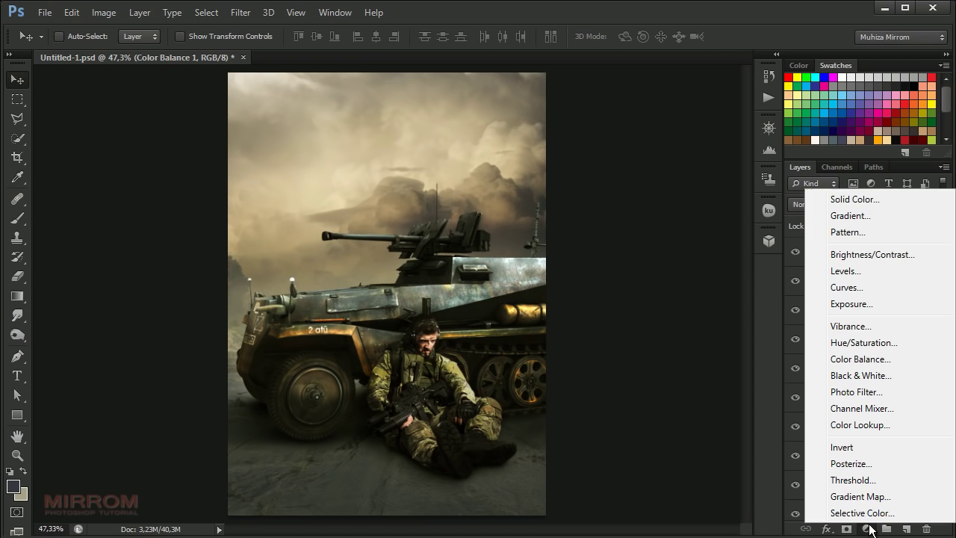
left_click(895, 496)
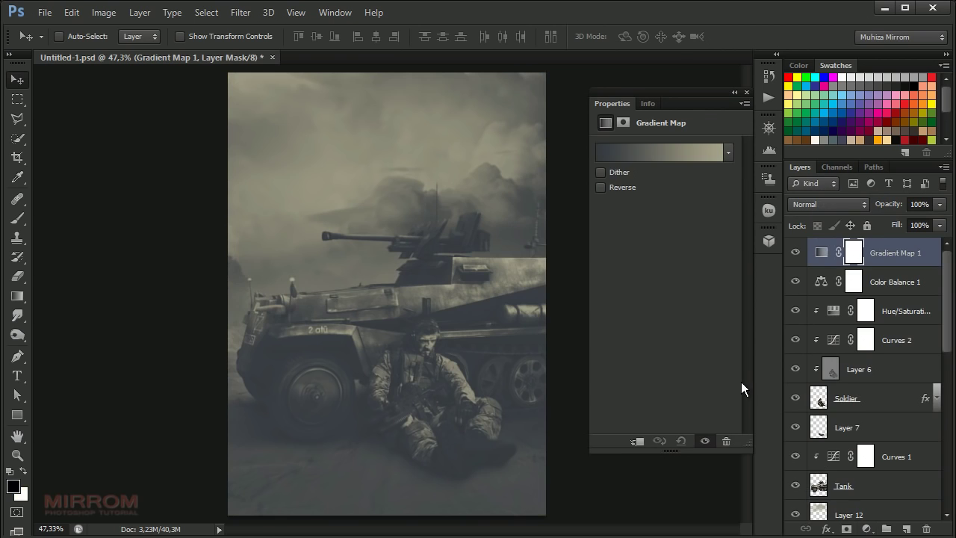
left_click(682, 155)
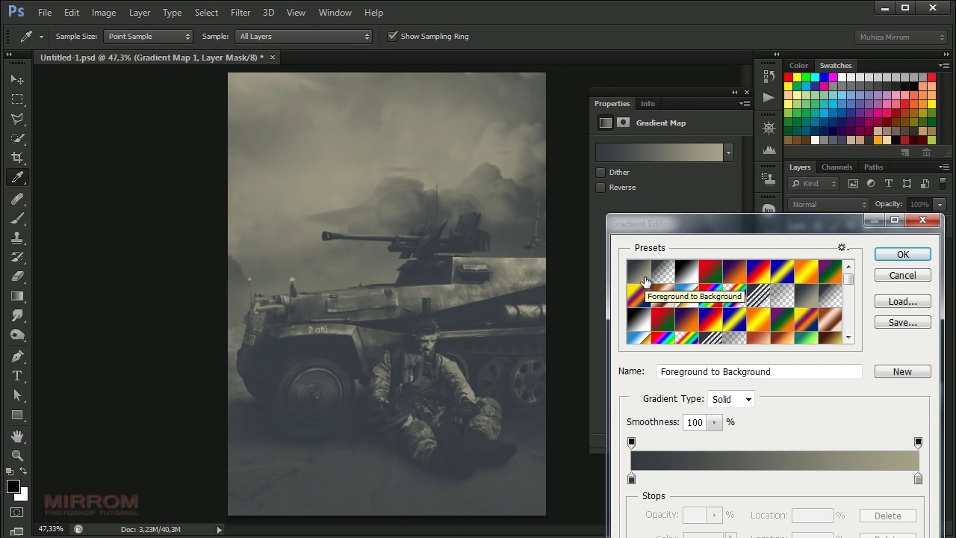
left_click_drag(859, 371, 659, 371)
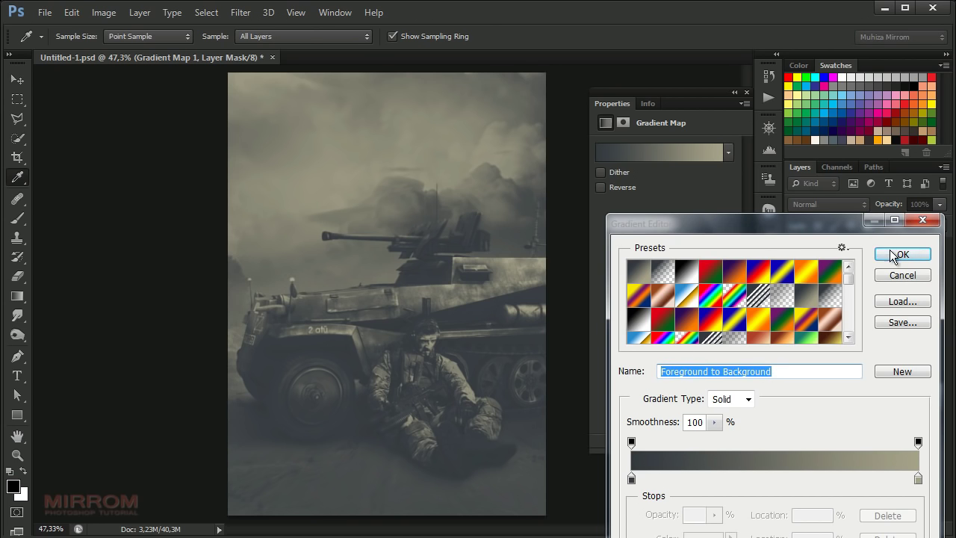
left_click(891, 252)
left_click(747, 92)
Step: Blend the Gradient Map in Screen mode at 54% opacity
left_click(821, 204)
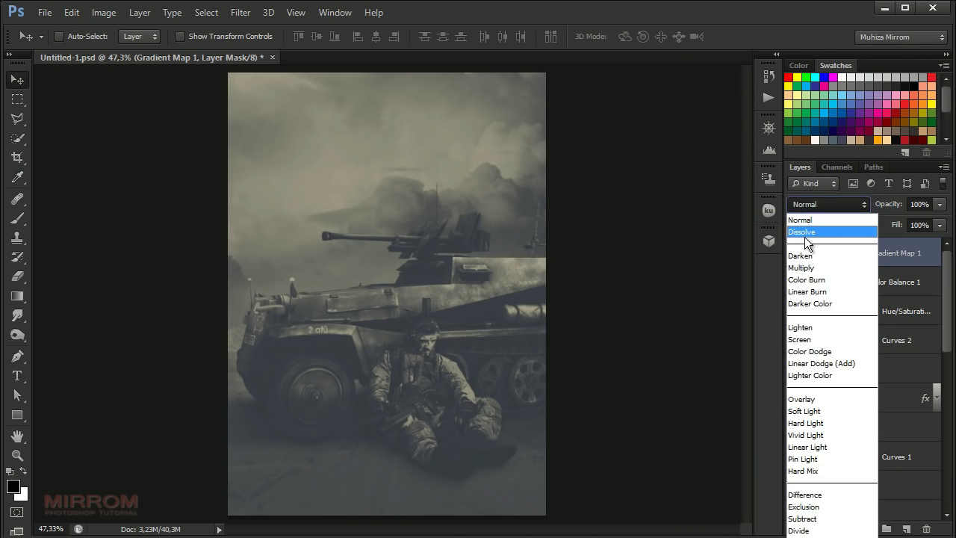
left_click(810, 338)
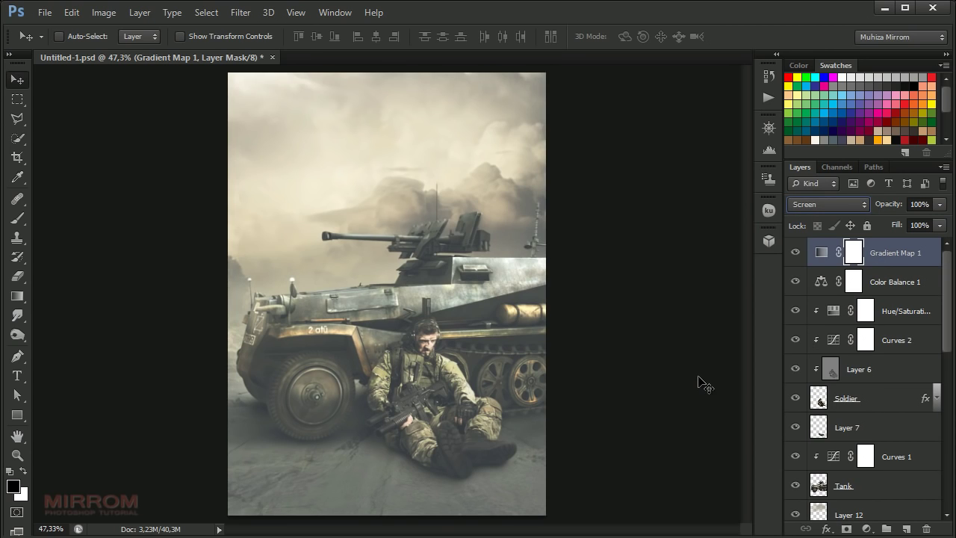
left_click_drag(896, 209, 880, 212)
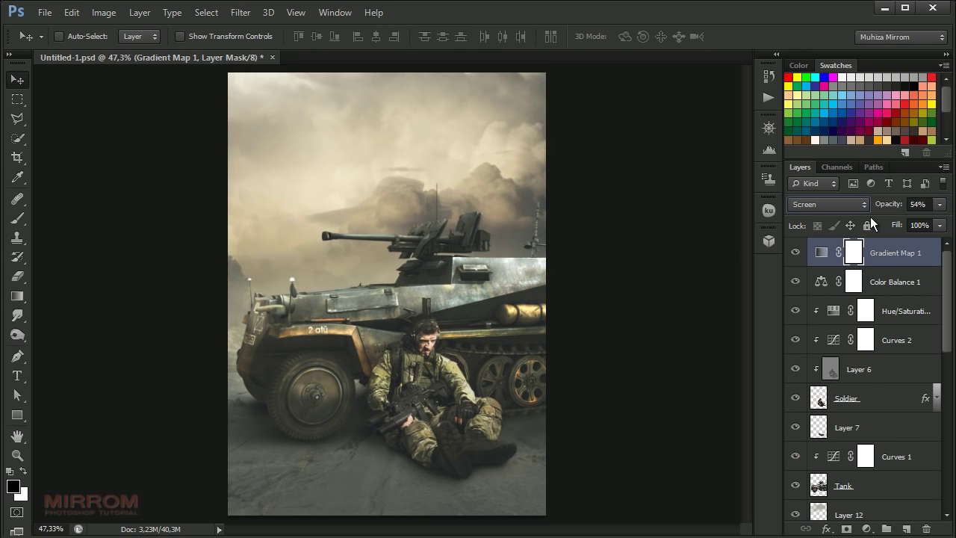
left_click(866, 529)
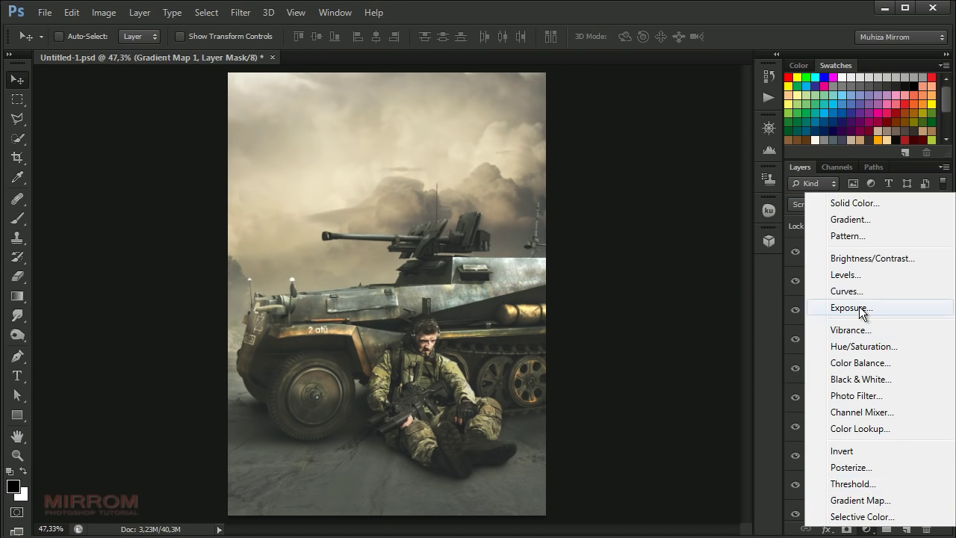
Step: Add a Gradient Fill layer and set its left gradient stop to dark grey-blue 34393f
left_click(858, 219)
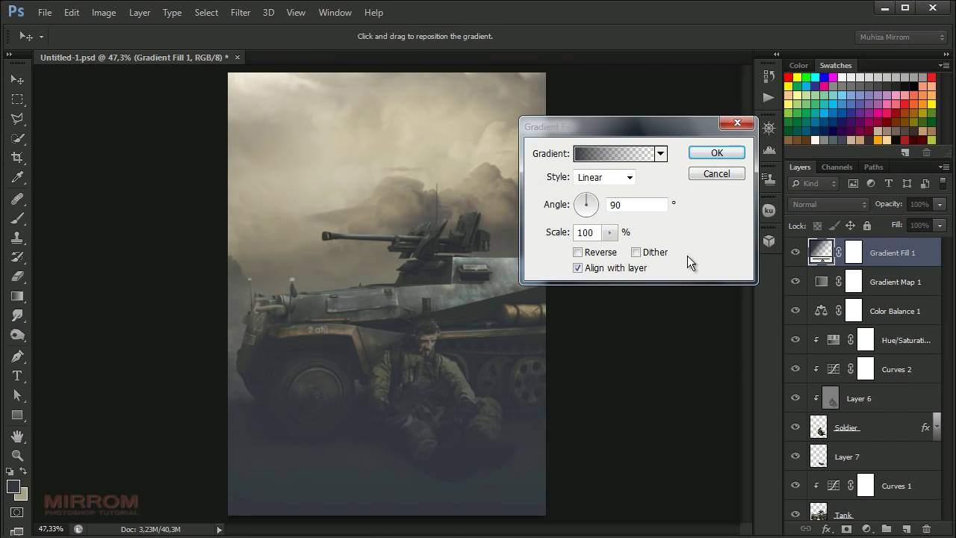
left_click(609, 154)
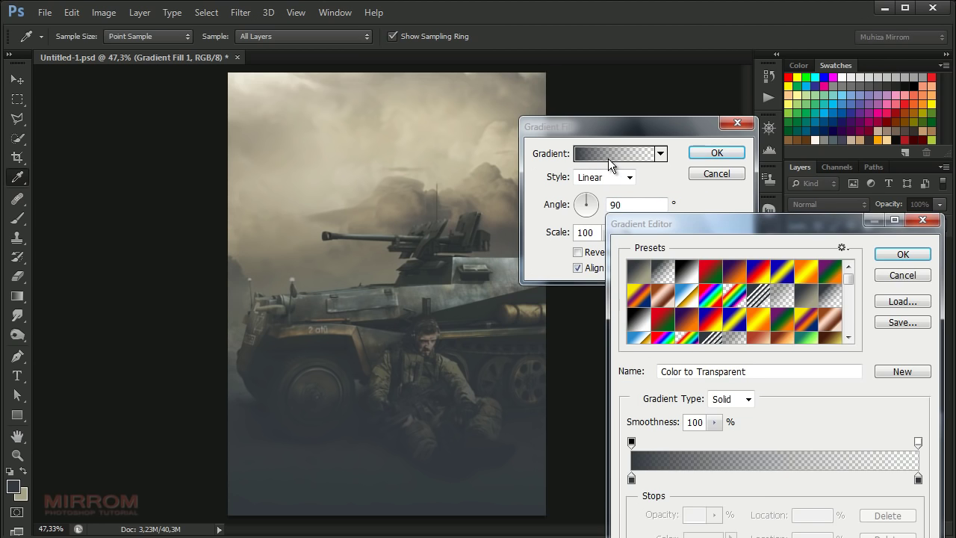
left_click_drag(686, 224, 574, 140)
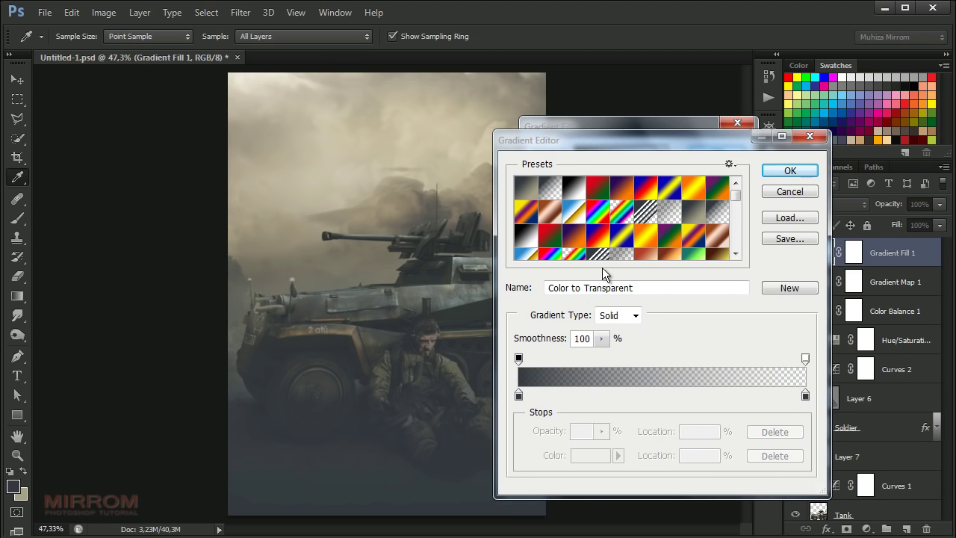
left_click(519, 396)
left_click(578, 455)
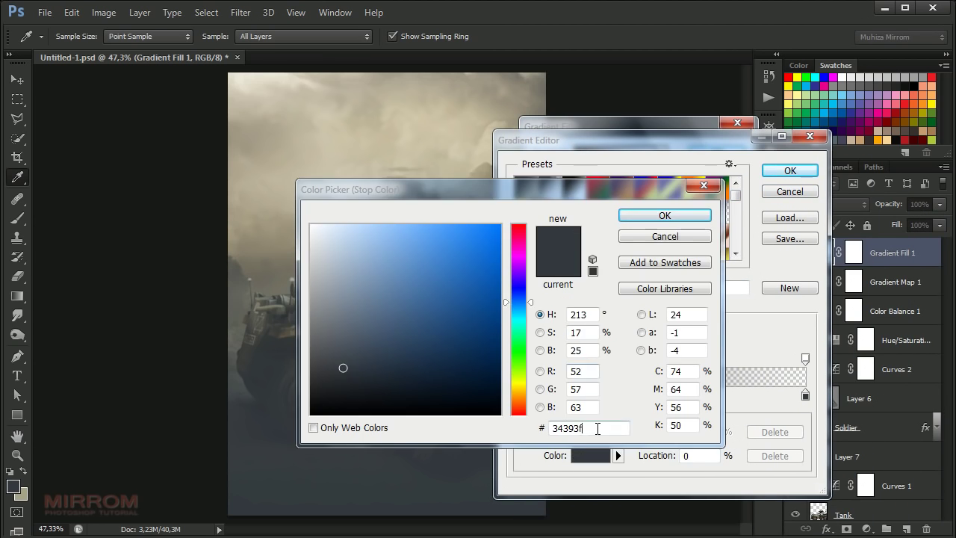
left_click(649, 223)
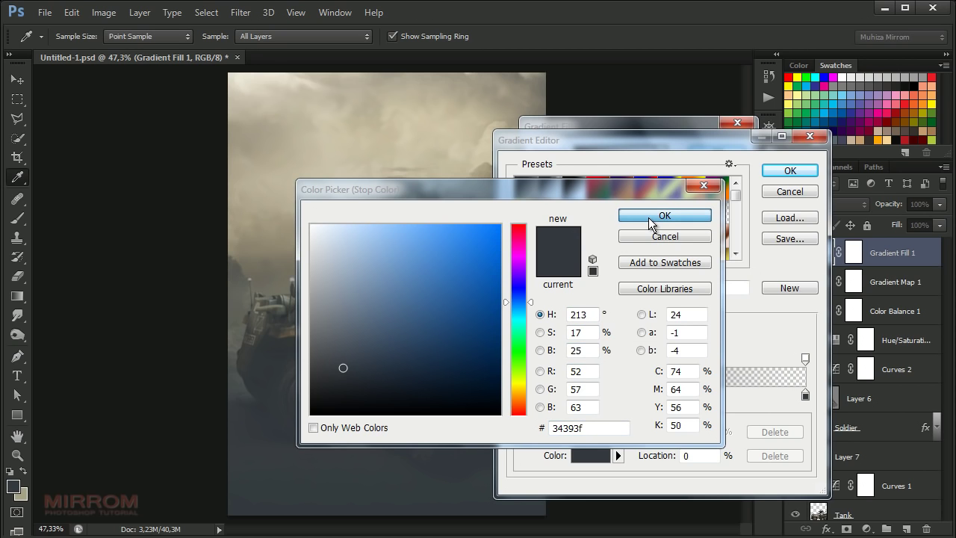
left_click(650, 221)
Step: Set the right gradient stop to beige a6a289 at 0% opacity and accept the gradient
left_click(806, 397)
left_click(591, 458)
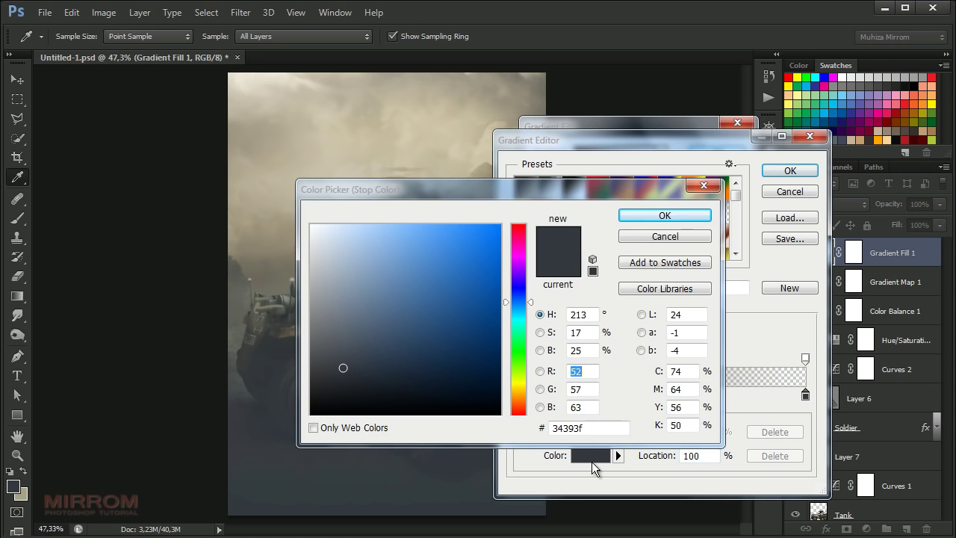
left_click(22, 494)
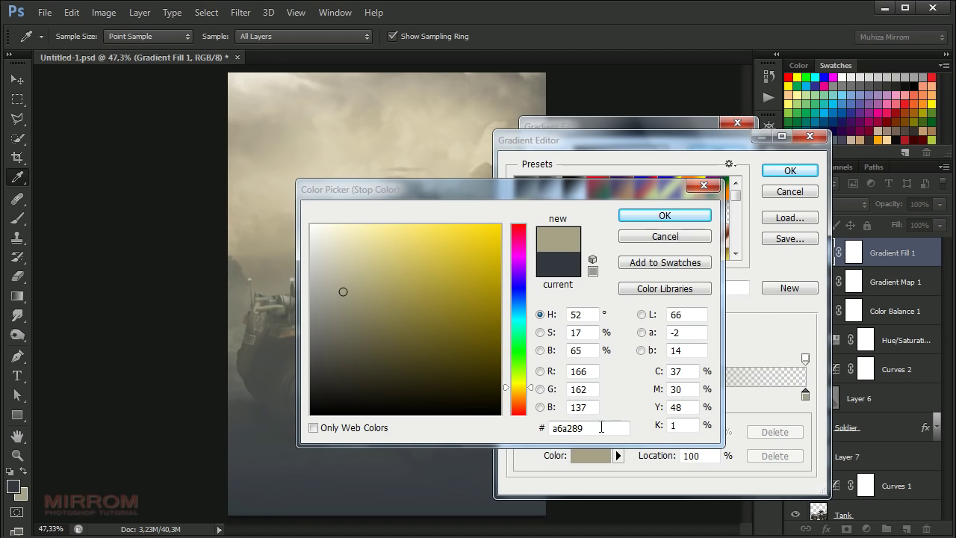
left_click(665, 215)
left_click(805, 358)
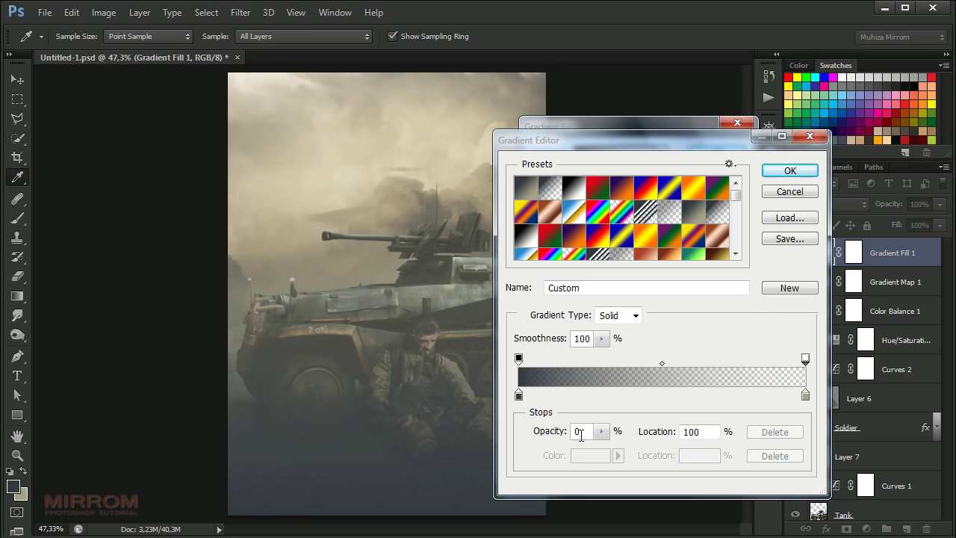
key("Return")
Step: Make Gradient Fill 1 a reversed radial gradient at 179% scale and apply it
left_click(624, 177)
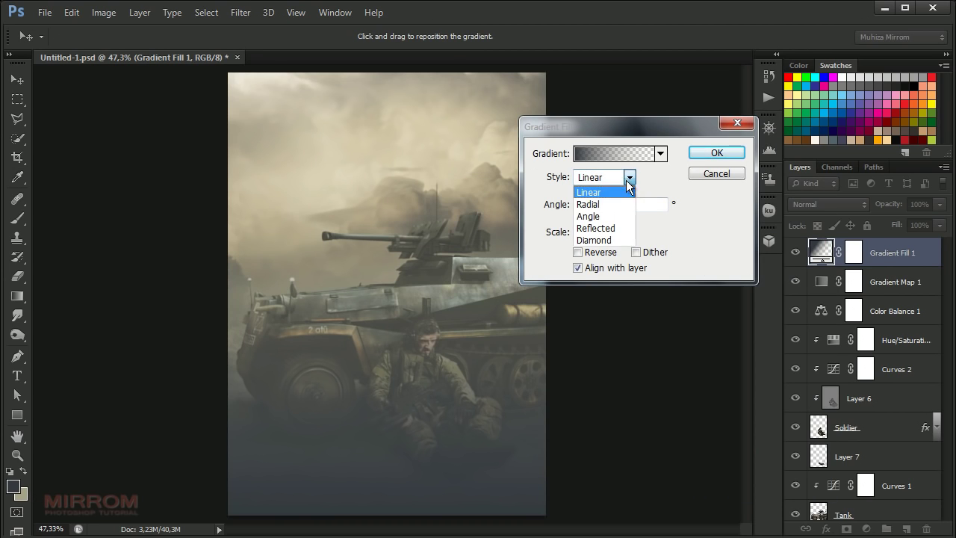
left_click(618, 200)
left_click(578, 251)
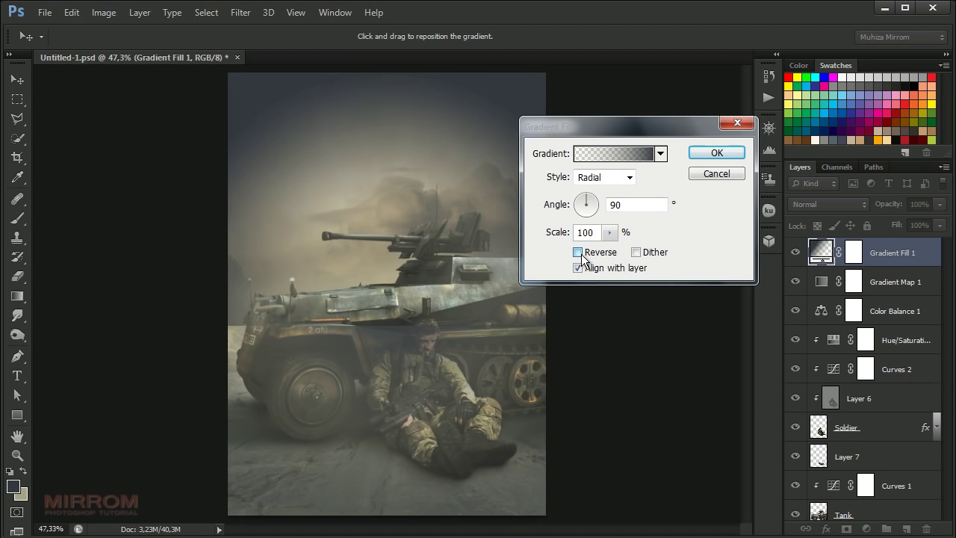
mouse_move(556, 234)
left_mouse_down()
mouse_move(578, 241)
mouse_move(569, 238)
left_mouse_up()
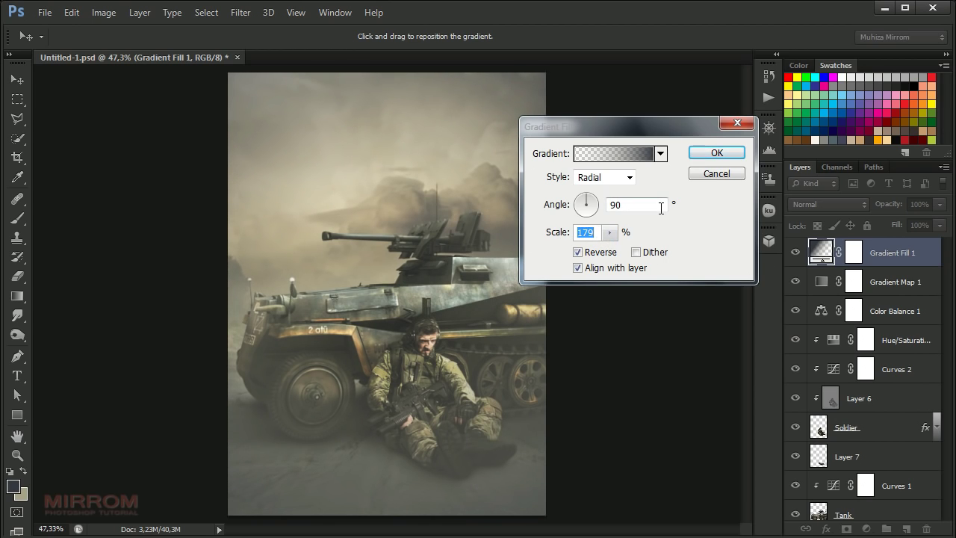
left_click(715, 153)
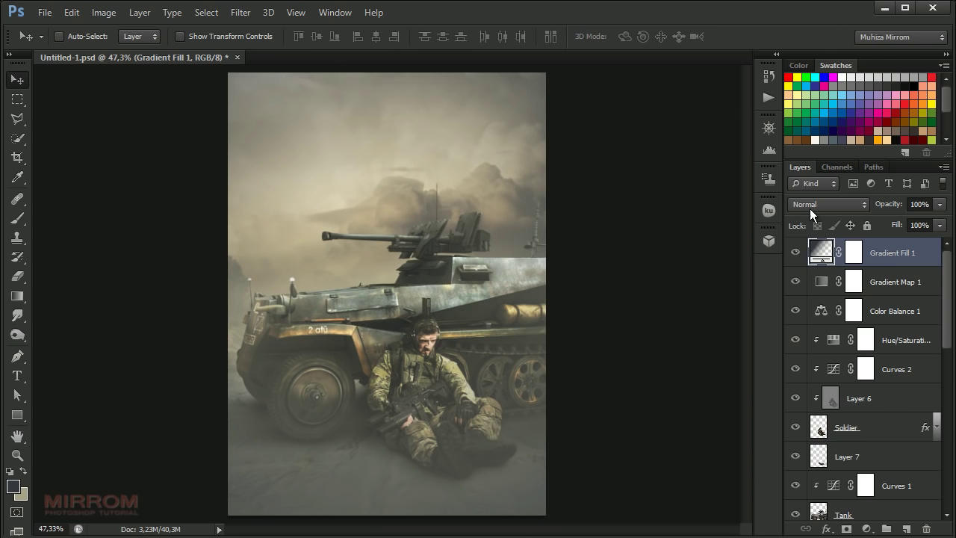
Step: Set Gradient Fill 1's blend mode to Overlay and target its layer mask
left_click(810, 204)
left_click(799, 397)
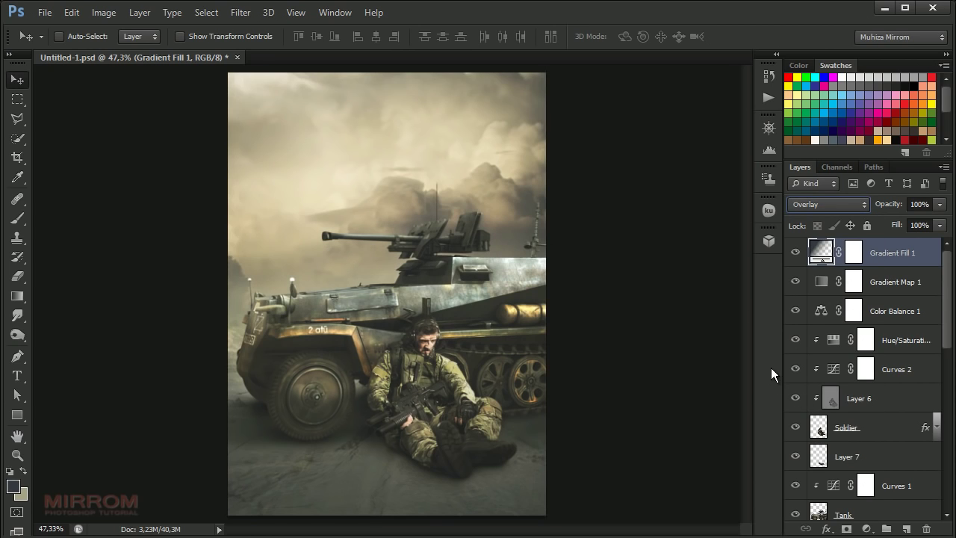
left_click(856, 256)
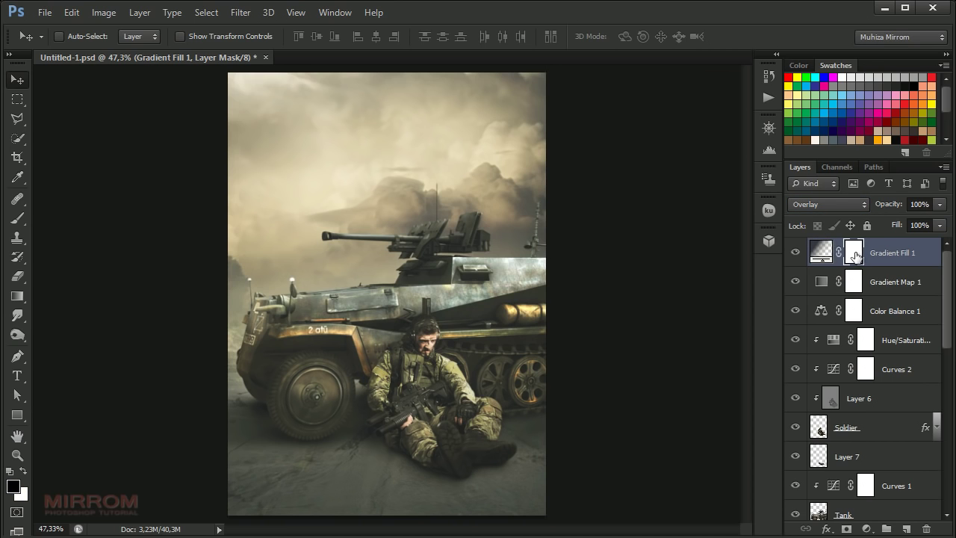
scroll(422, 366, "up", 2)
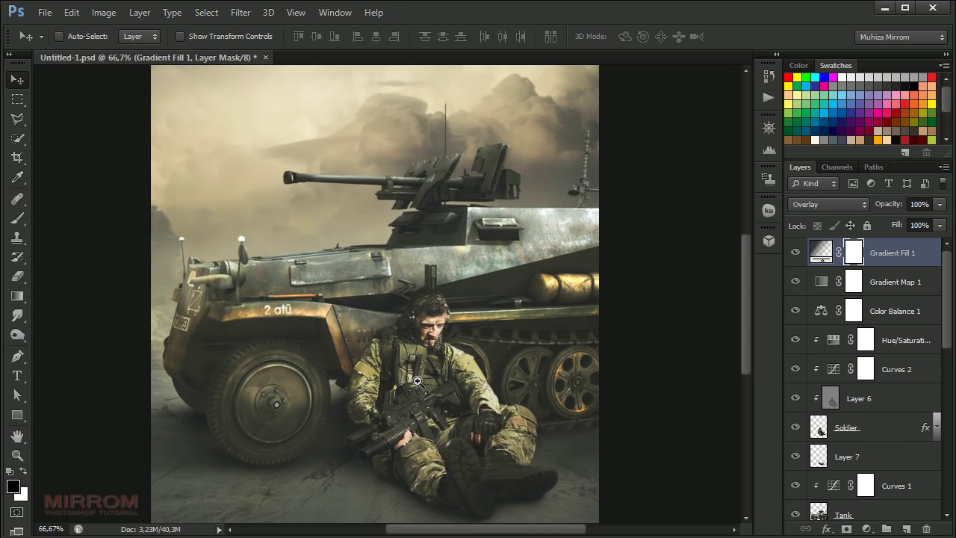
scroll(441, 351, "down", 1)
Step: Paint the Gradient Fill 1 mask off the soldier's face, chest and legs, raising brush opacity to 50%
key("b")
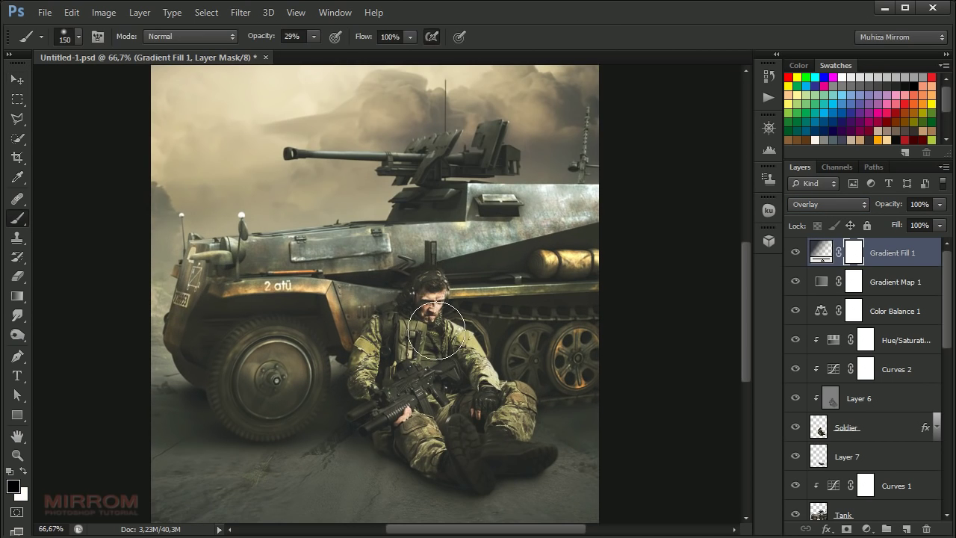
key("bracketleft")
key("bracketleft")
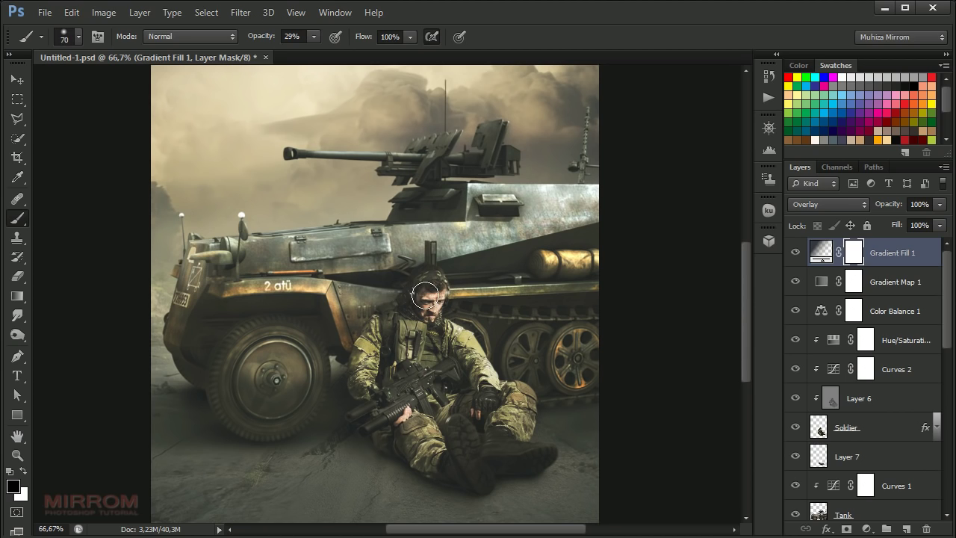
left_click_drag(267, 42, 274, 42)
mouse_move(414, 294)
left_mouse_down()
mouse_move(381, 307)
mouse_move(360, 359)
mouse_move(388, 431)
left_mouse_up()
left_click_drag(388, 431, 407, 357)
left_click(291, 36)
type("50")
key("Return")
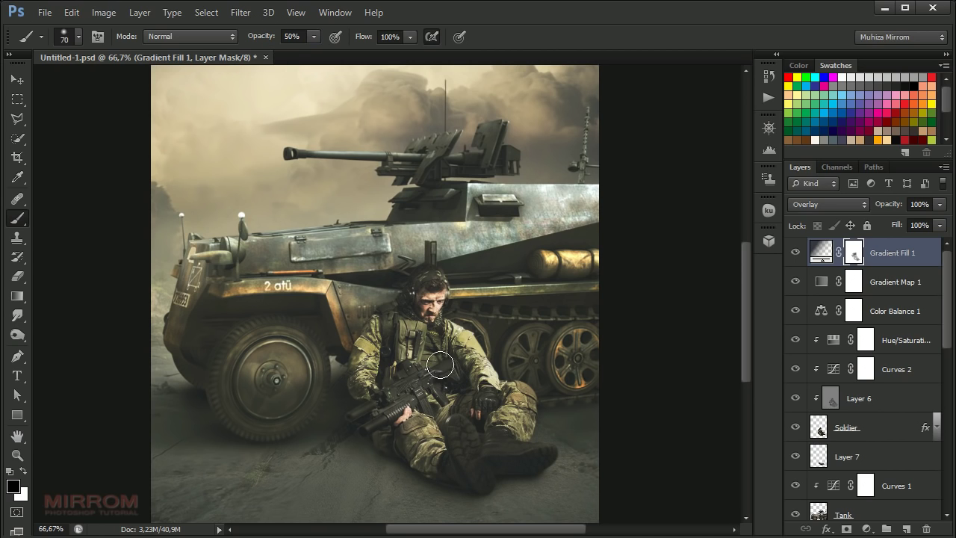
Step: Mask more of the soldier and the half-track's wheel and hull, then fit the poster in view
left_click_drag(375, 327, 381, 410)
key("bracketright")
key("bracketright")
key("bracketright")
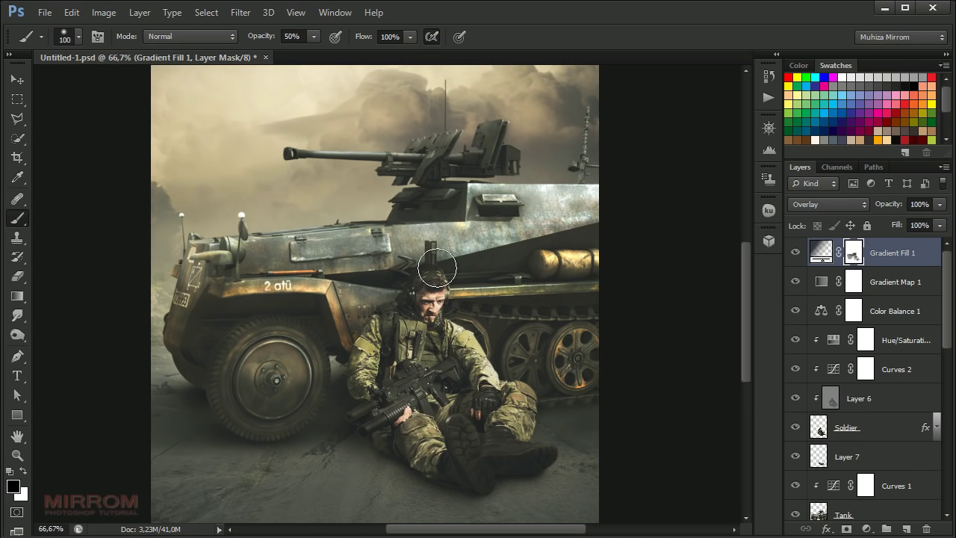
key("bracketleft")
key("bracketleft")
left_click_drag(379, 313, 446, 366)
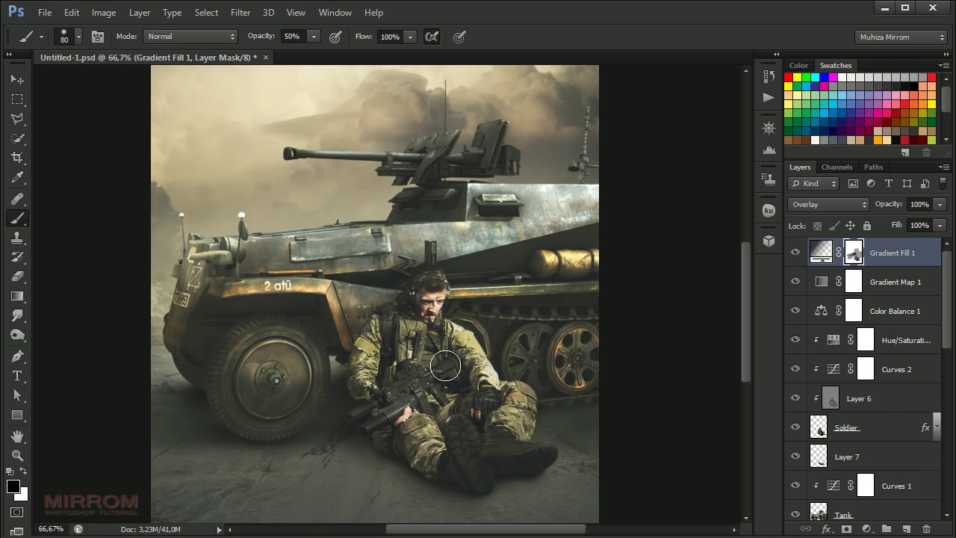
mouse_move(214, 382)
left_mouse_down()
mouse_move(335, 316)
mouse_move(559, 374)
mouse_move(545, 292)
left_mouse_up()
key("v")
key("ctrl+0")
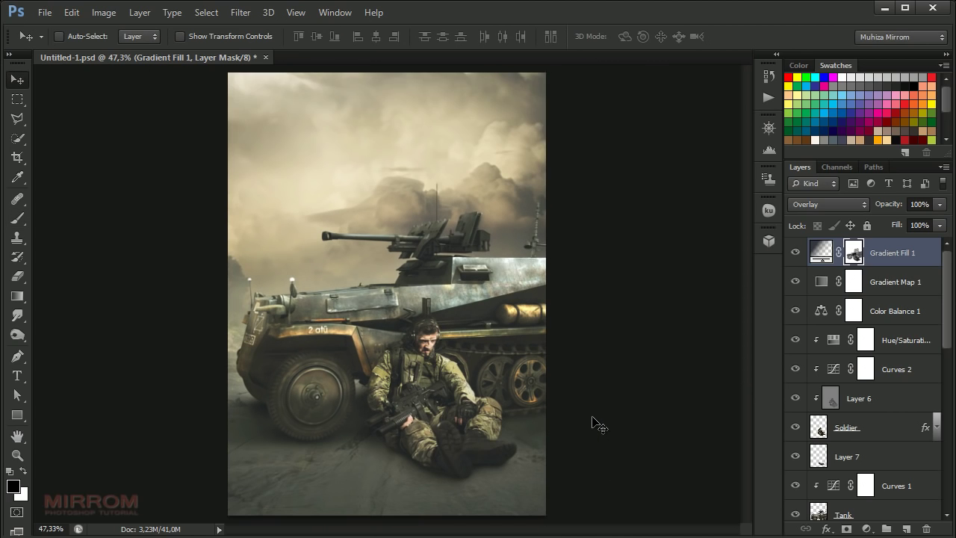
left_click(821, 253)
Step: Add a second Gradient Fill layer with its left stop set to dark slate 34393f
left_click(867, 529)
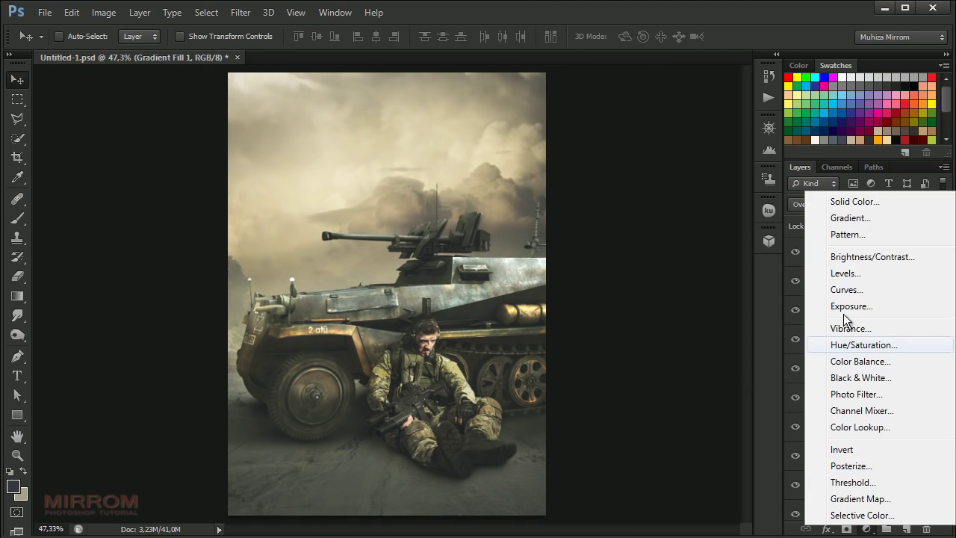
left_click(850, 219)
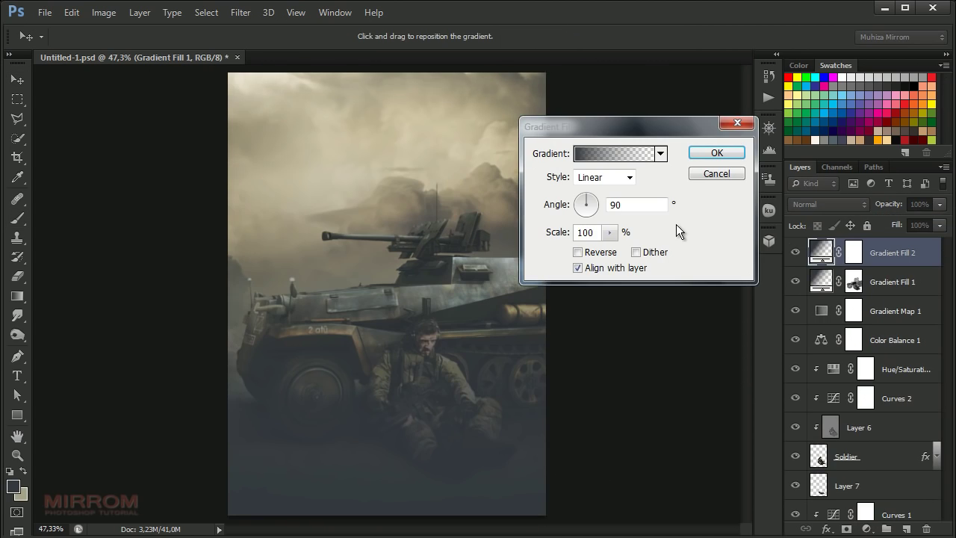
left_click(617, 154)
left_click(519, 395)
left_click(581, 462)
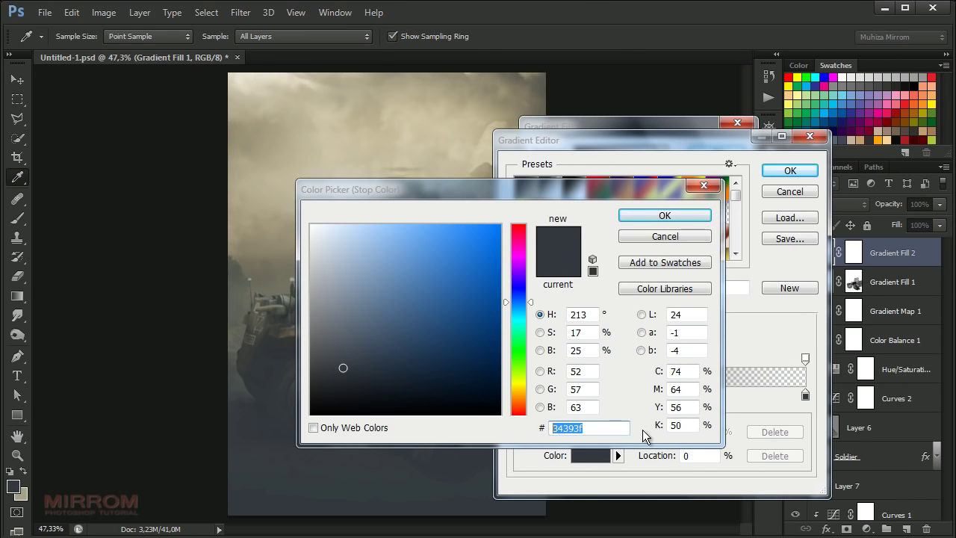
left_click(664, 218)
Step: Set the right gradient stop to white at 0% opacity and confirm the gradient
left_click(805, 395)
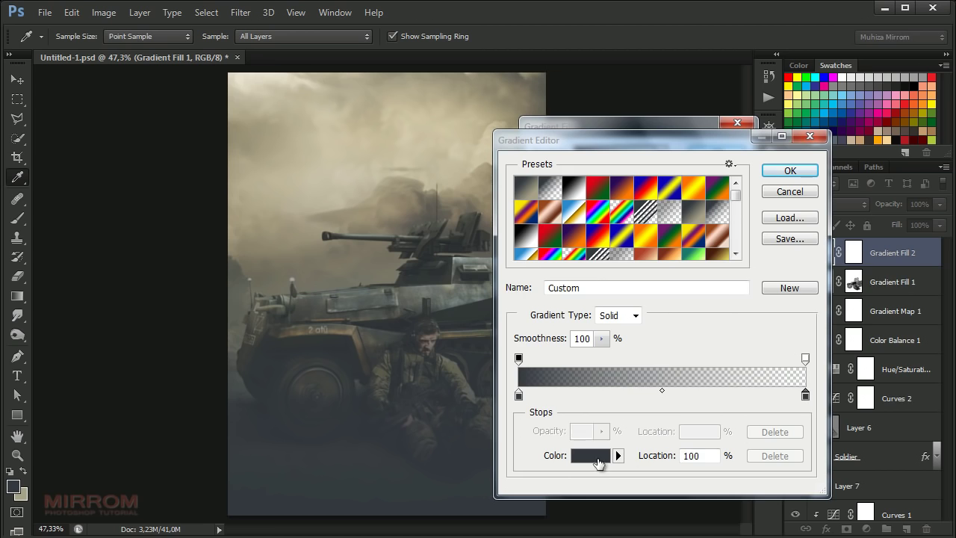
left_click(586, 457)
left_click_drag(422, 332, 247, 197)
left_click(633, 218)
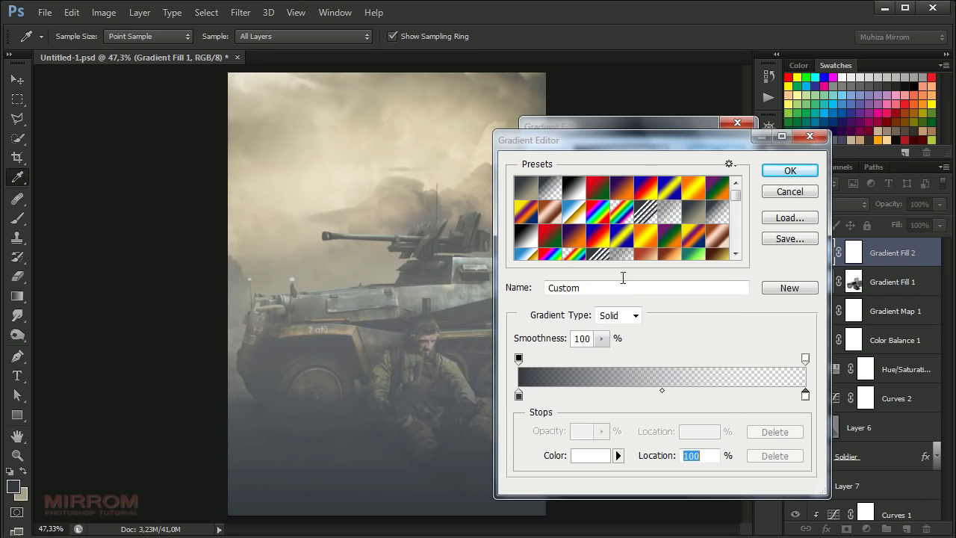
left_click(805, 360)
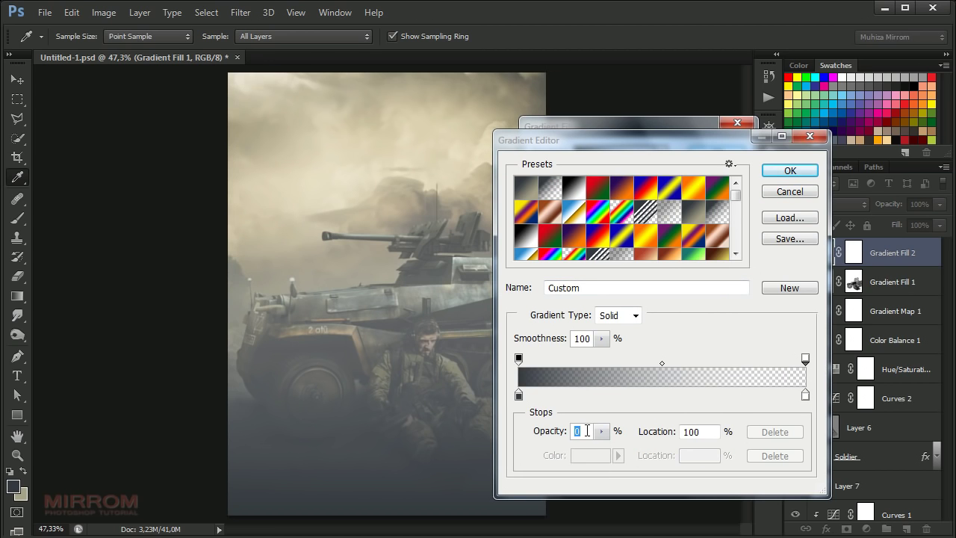
left_click(790, 173)
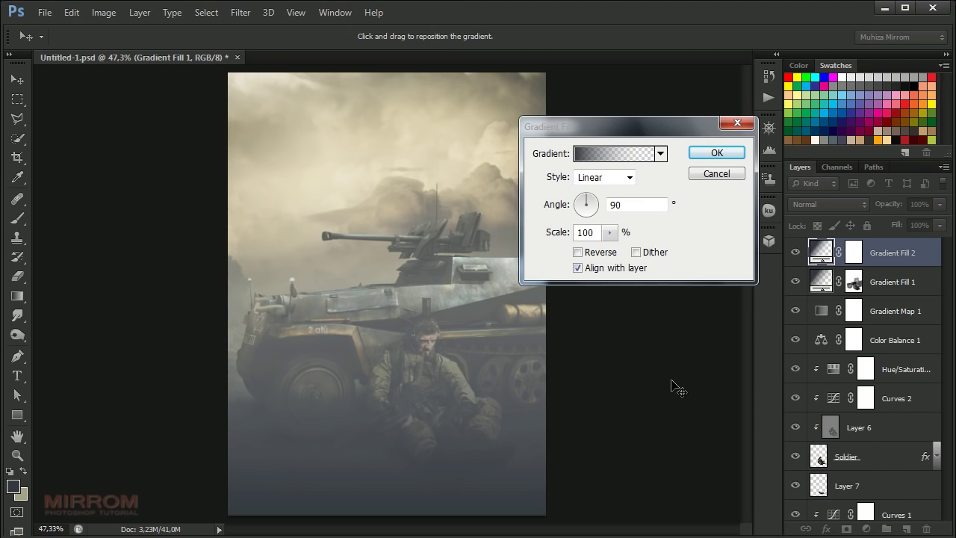
Step: Make Gradient Fill 2 a reversed radial gradient at 124% scale
left_click(617, 178)
left_click(607, 205)
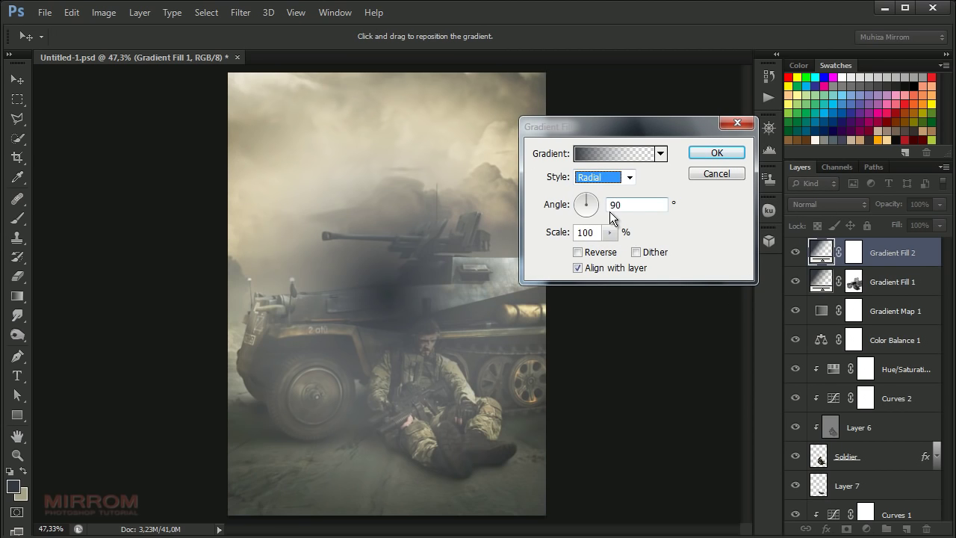
left_click(576, 252)
left_click_drag(554, 236, 568, 238)
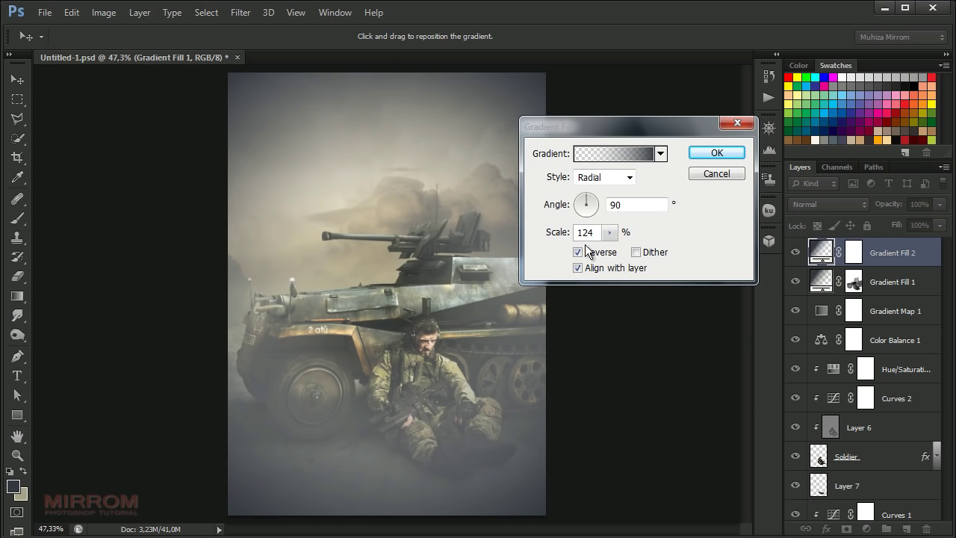
Step: Apply the Gradient Fill 2 vignette and blend it as Multiply at 96% opacity
left_click(716, 152)
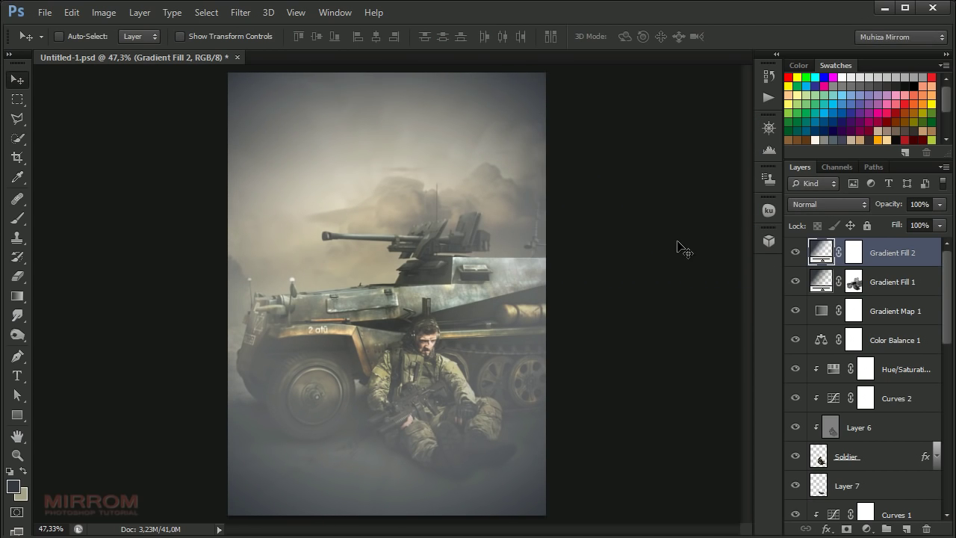
left_click(822, 204)
left_click(810, 265)
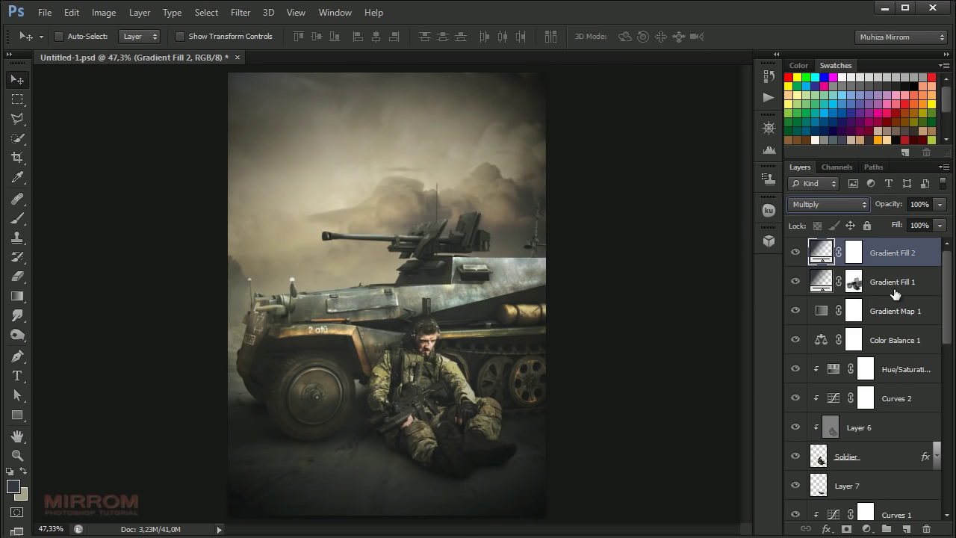
left_click(939, 204)
left_click(922, 209)
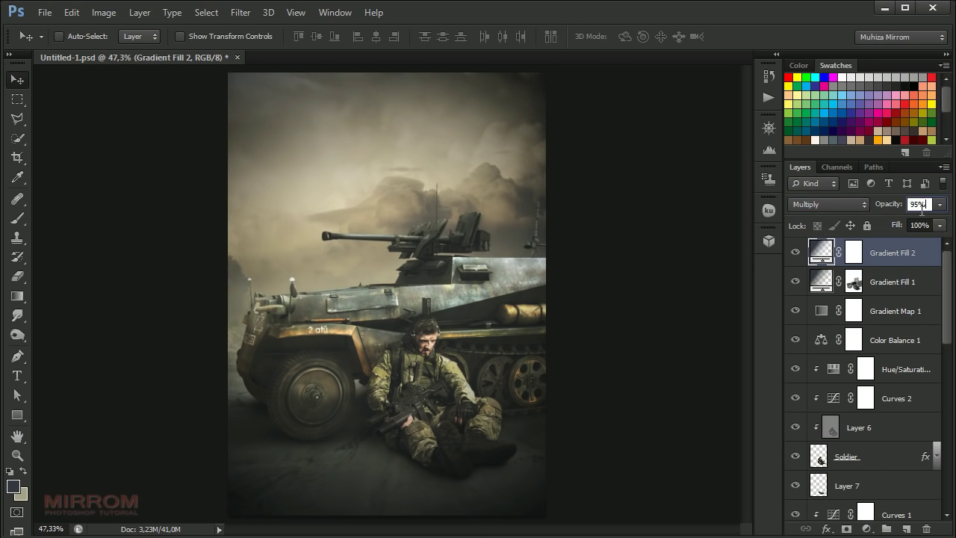
type("96")
key("Return")
left_click(794, 253)
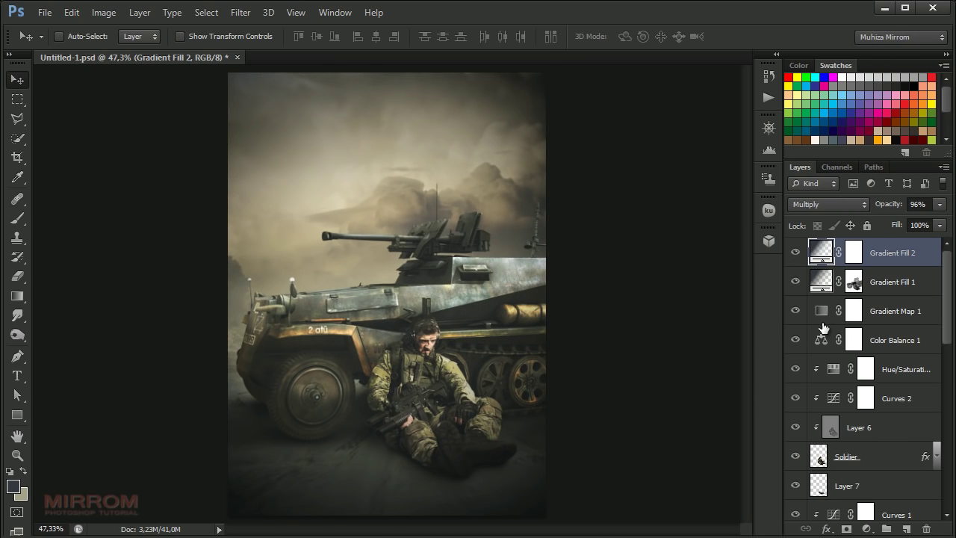
left_click(866, 528)
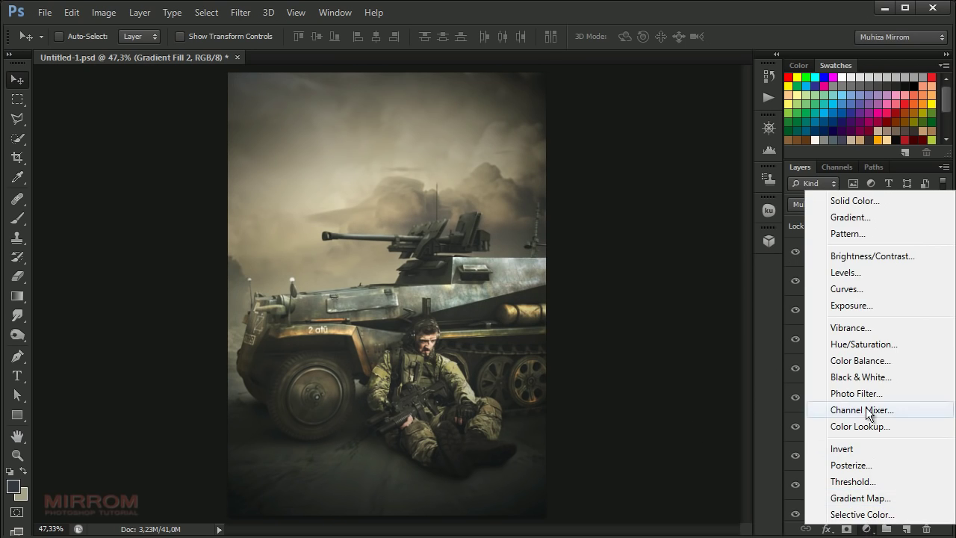
Step: Add a Vibrance adjustment layer with Vibrance +30 and Saturation about +6
left_click(844, 327)
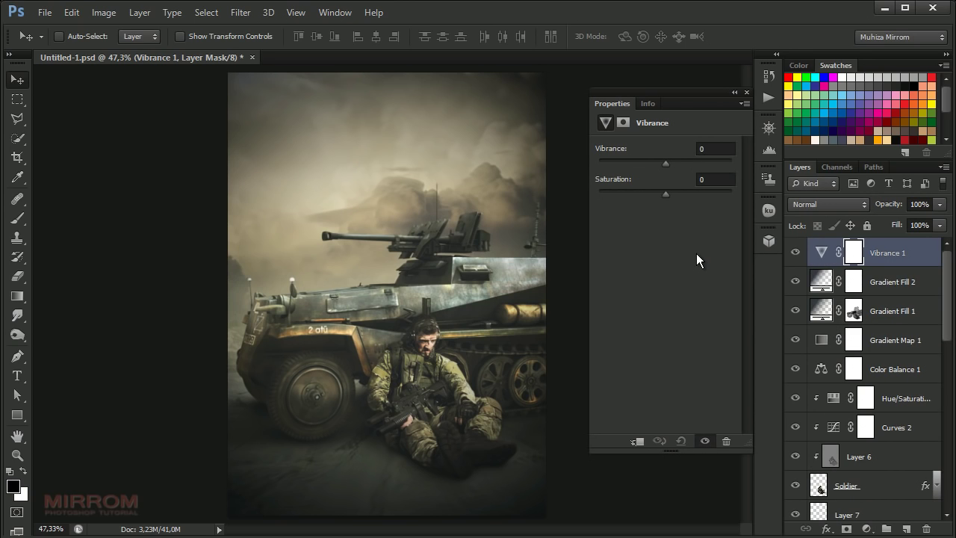
left_click_drag(666, 163, 685, 162)
left_click_drag(668, 196, 671, 197)
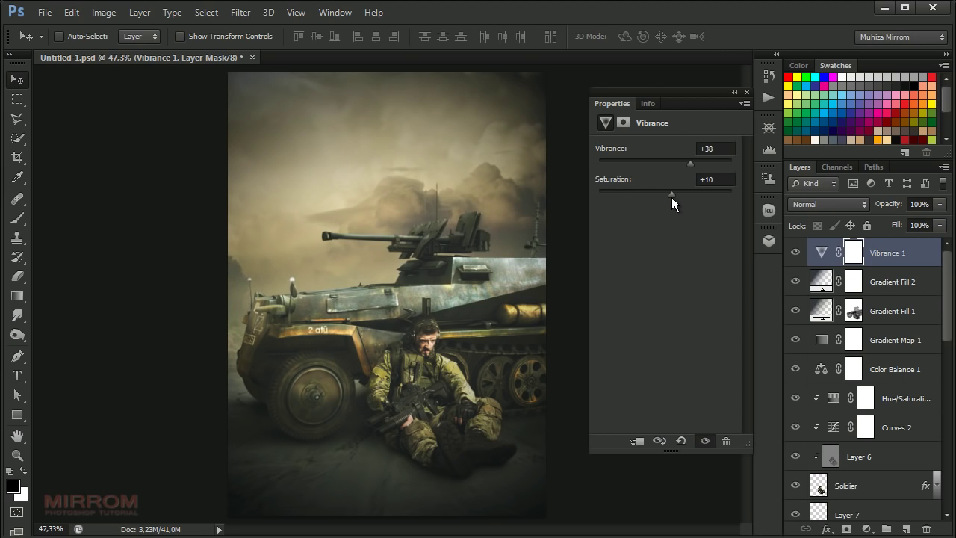
left_click(723, 185)
key("Down")
left_click(705, 219)
left_click(746, 93)
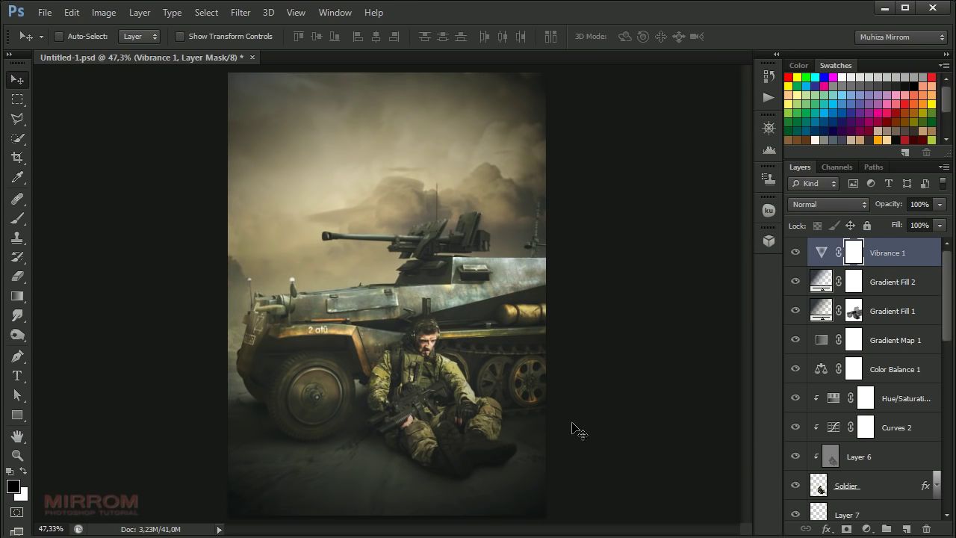
left_click(398, 149)
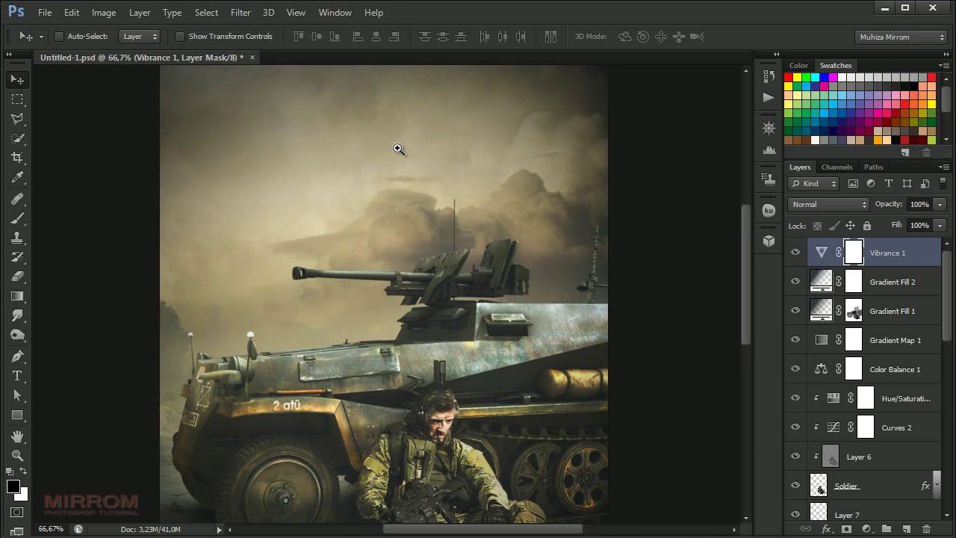
Step: Type the title 'ACTS WAR' in the sky above the tank and shift it slightly up and right
left_click(398, 149)
left_click(399, 162, "alt")
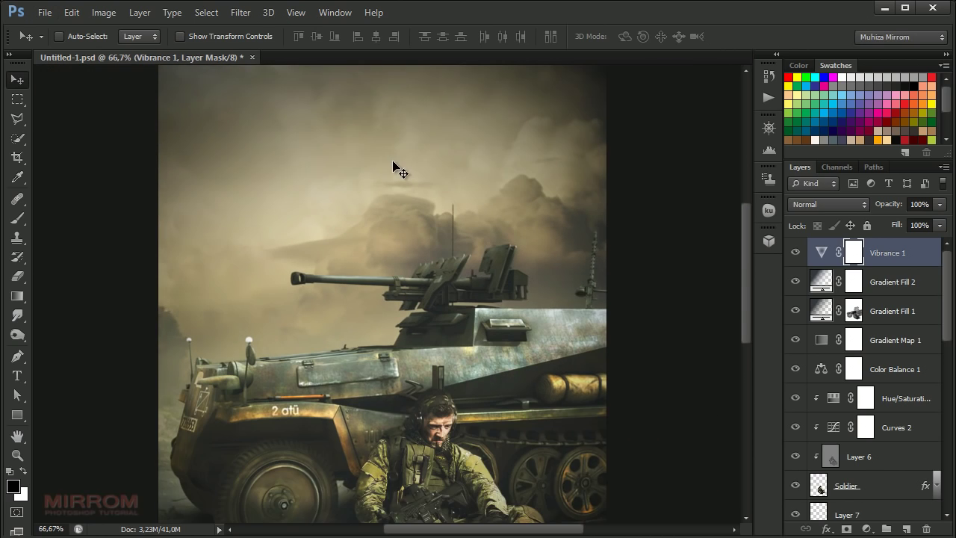
scroll(374, 197, "up", 1)
left_click(16, 376)
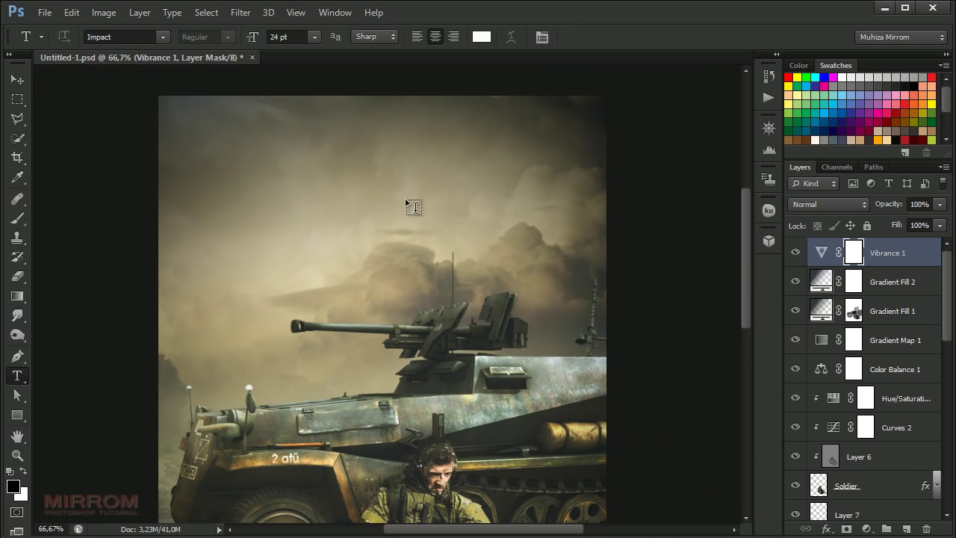
left_click(539, 38)
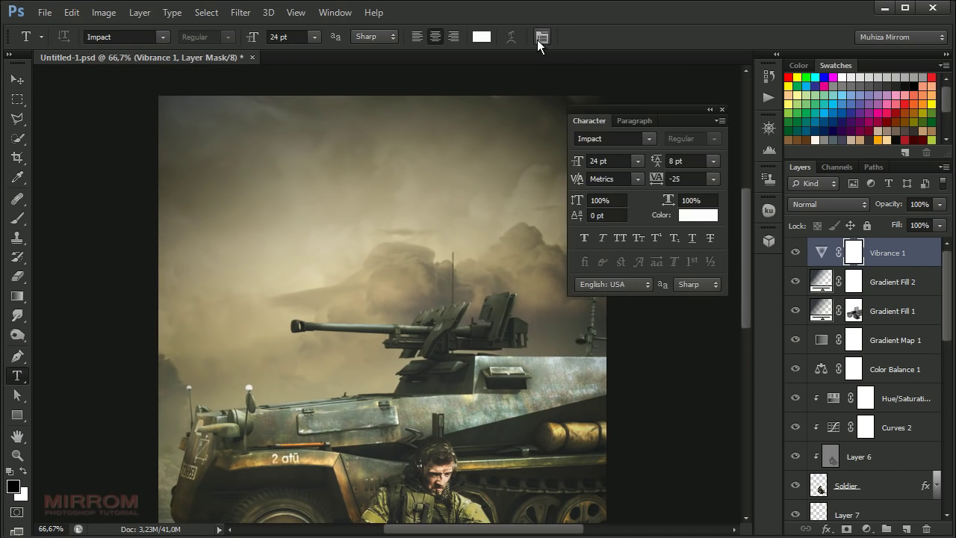
left_click(334, 183)
type("ACTS")
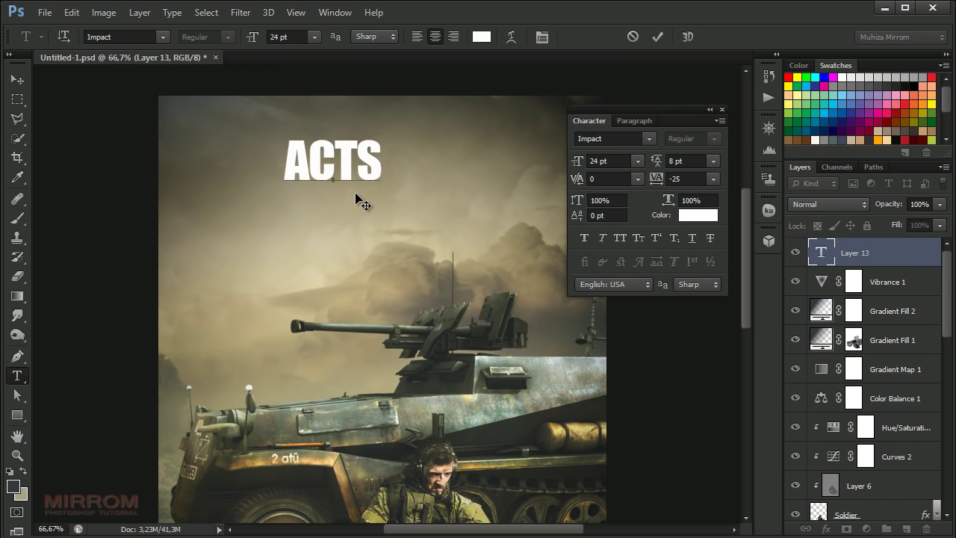
type(" WAR")
left_click(657, 36)
scroll(454, 512, "right", 2)
key("v")
left_click_drag(344, 177, 403, 127)
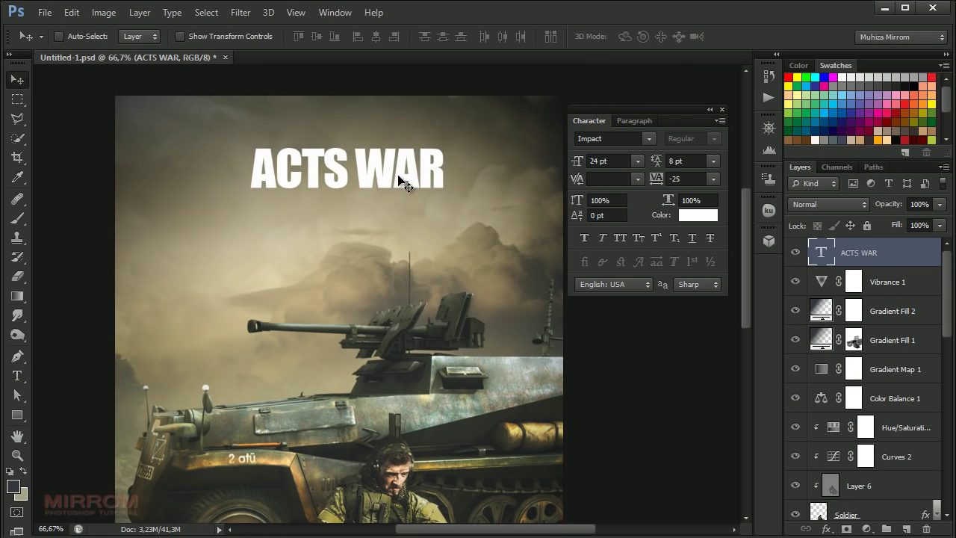
Step: Give the ACTS WAR title a drop shadow: distance 3 px, size 3 px, opacity 72%
double_click(933, 259)
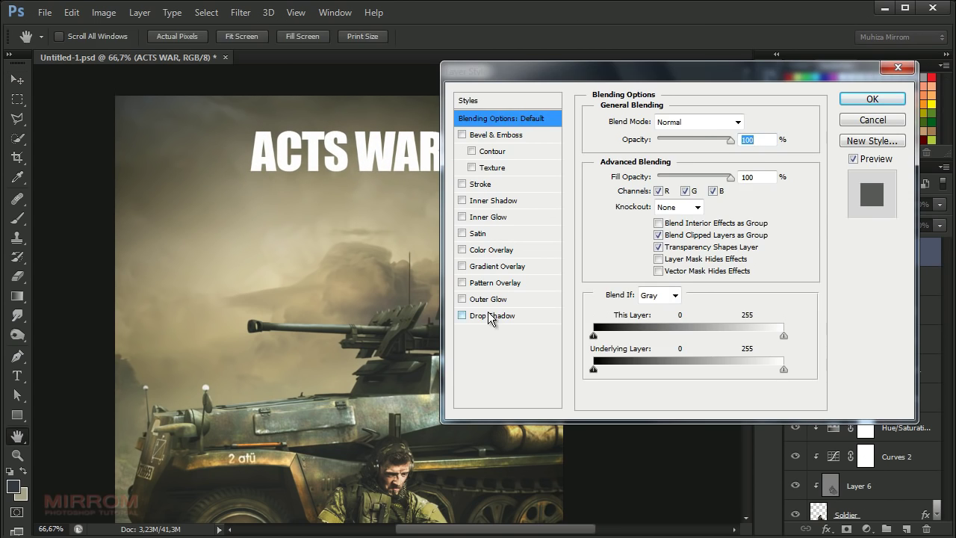
left_click(490, 316)
double_click(744, 185)
type("3")
left_click(747, 219)
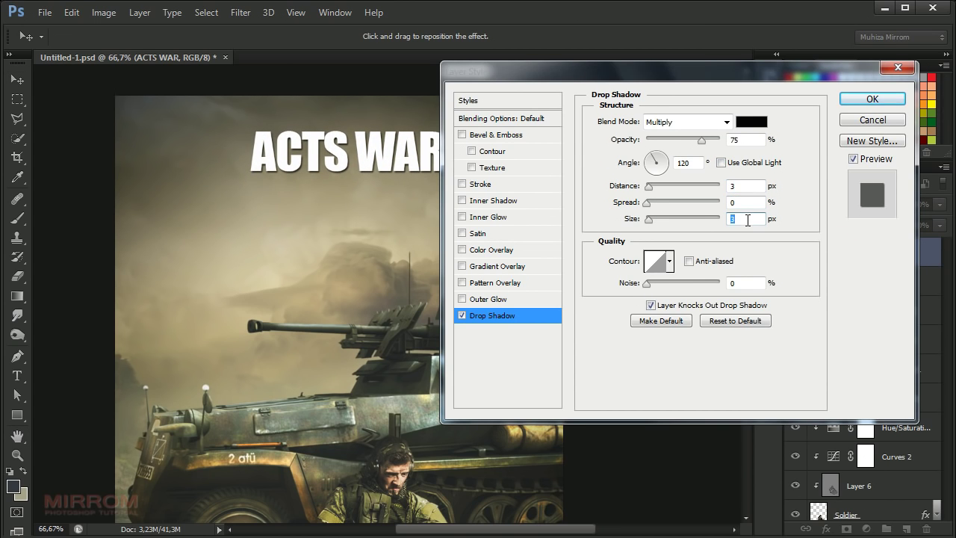
left_click(750, 139)
type("72")
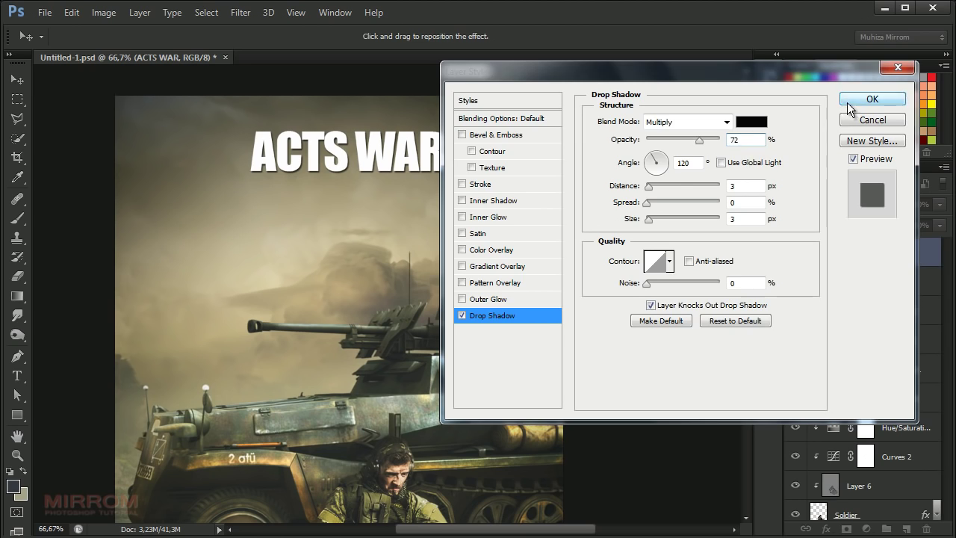
left_click(872, 99)
left_click(937, 254)
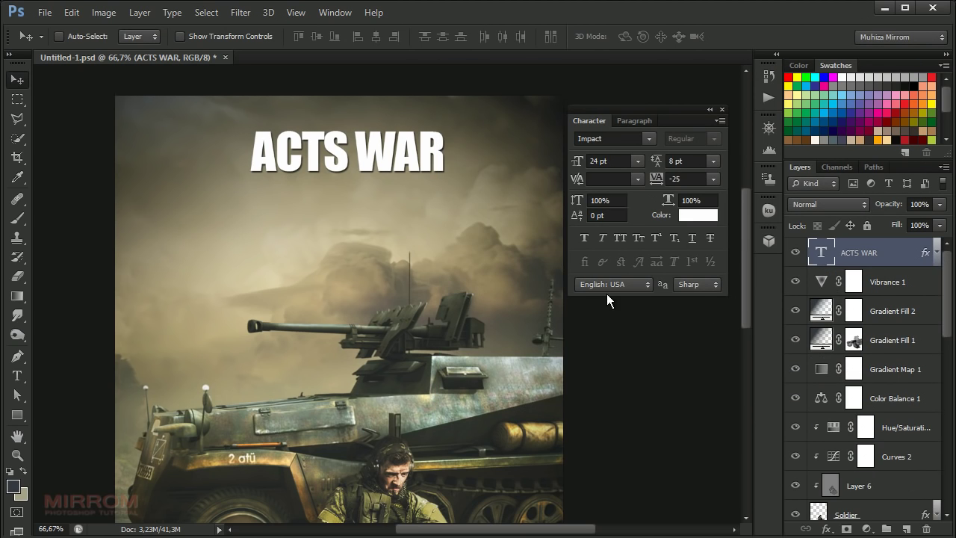
Step: Set the text font to Raavi with a small 5 pt size
left_click(882, 283)
key("t")
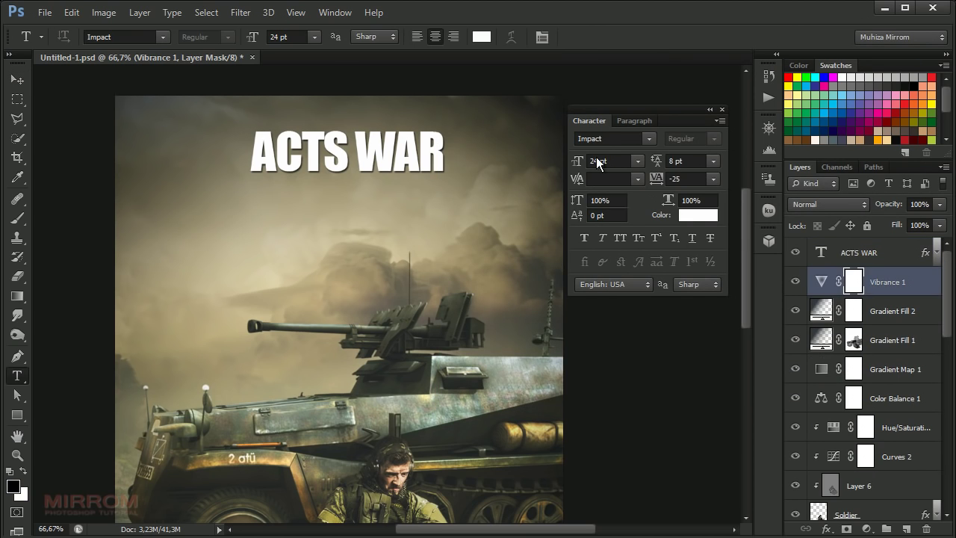
left_click(611, 139)
left_click(615, 142)
type("Raavi")
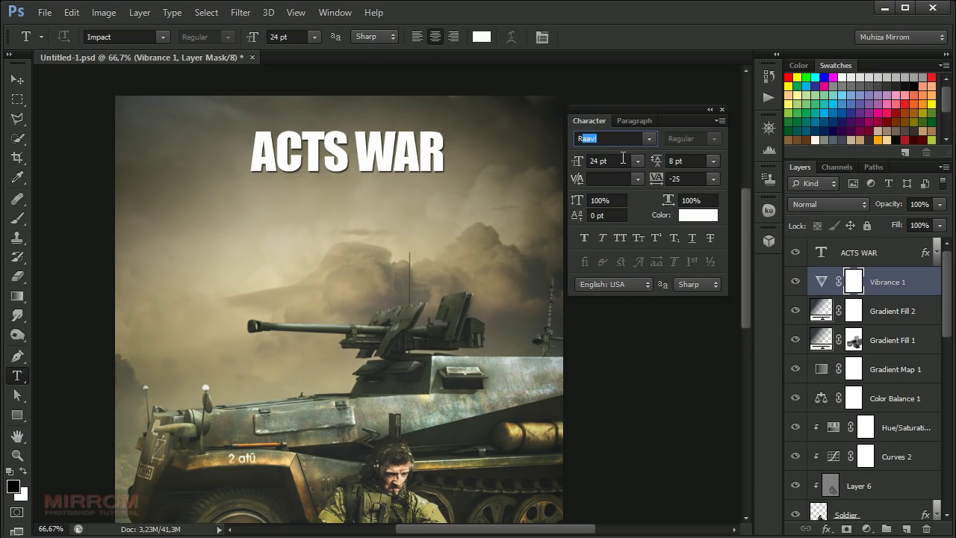
left_click(622, 159)
left_click(637, 161)
left_click(617, 198)
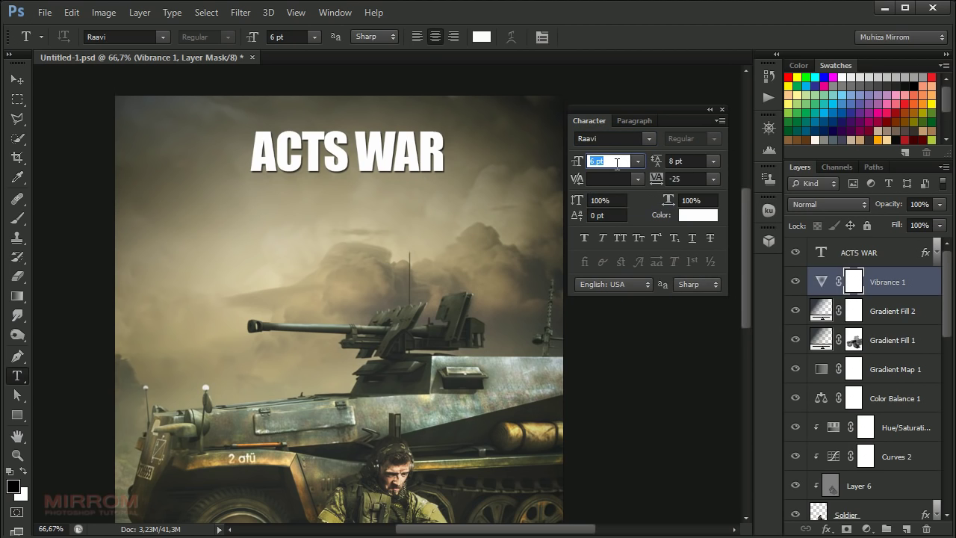
type("5")
key("Return")
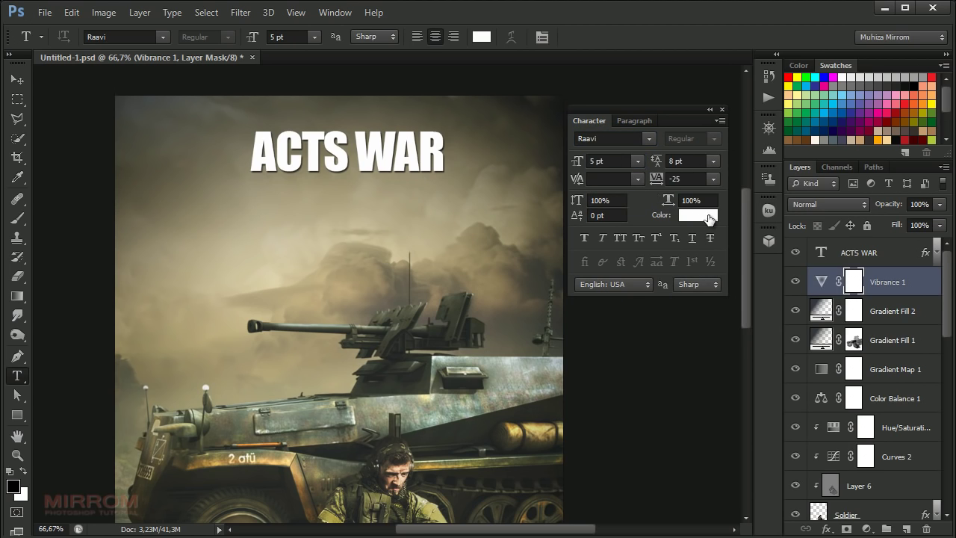
Step: Type the tagline 'BASED ON TRUE OF COURAGE' and move it above the title
left_click(263, 212)
type("BASE")
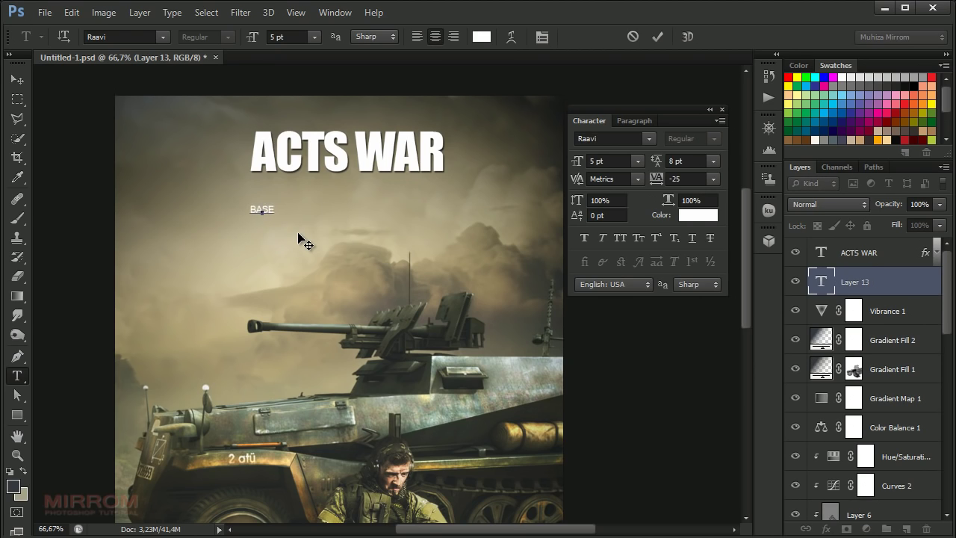
type("D ON TRUE OF COURA")
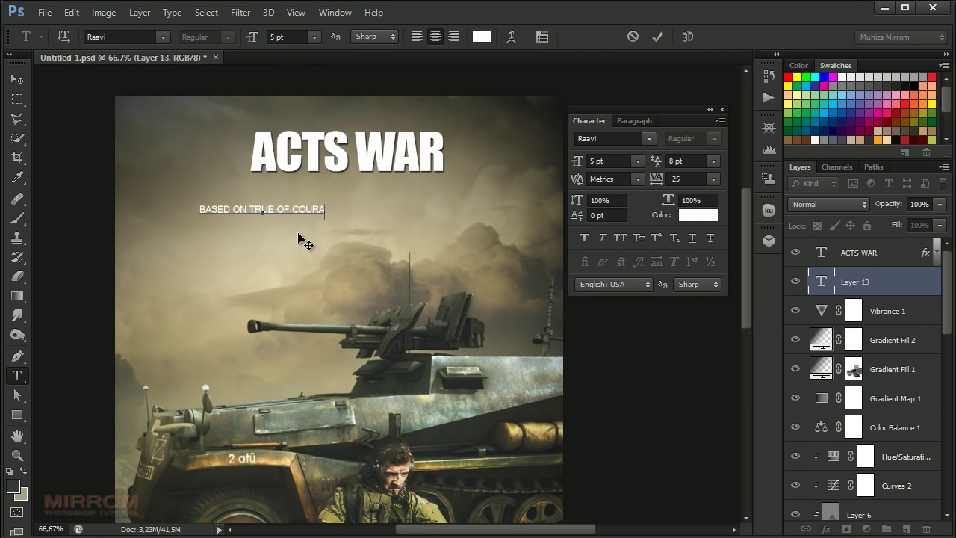
type("GE")
left_click(657, 36)
key("v")
left_click_drag(298, 209, 388, 120)
Step: Give the tagline tracking 50 and 6 pt size, nudging it up slightly
left_click(713, 180)
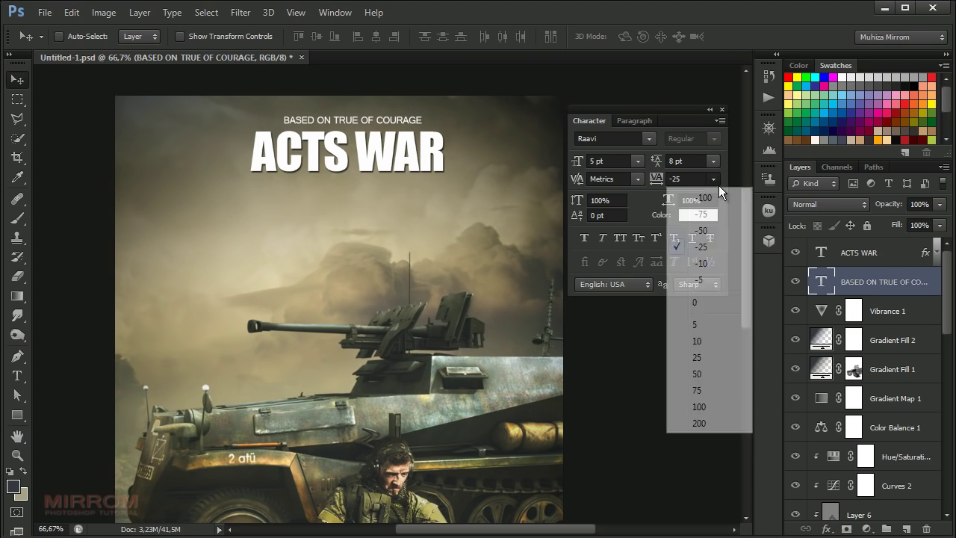
left_click(702, 373)
left_click(714, 179)
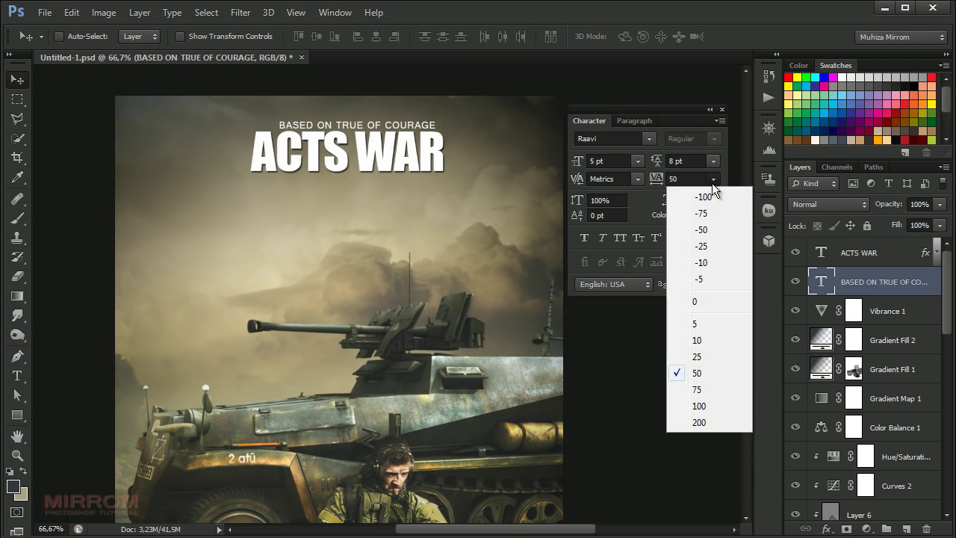
left_click(601, 160)
type("6")
key("Return")
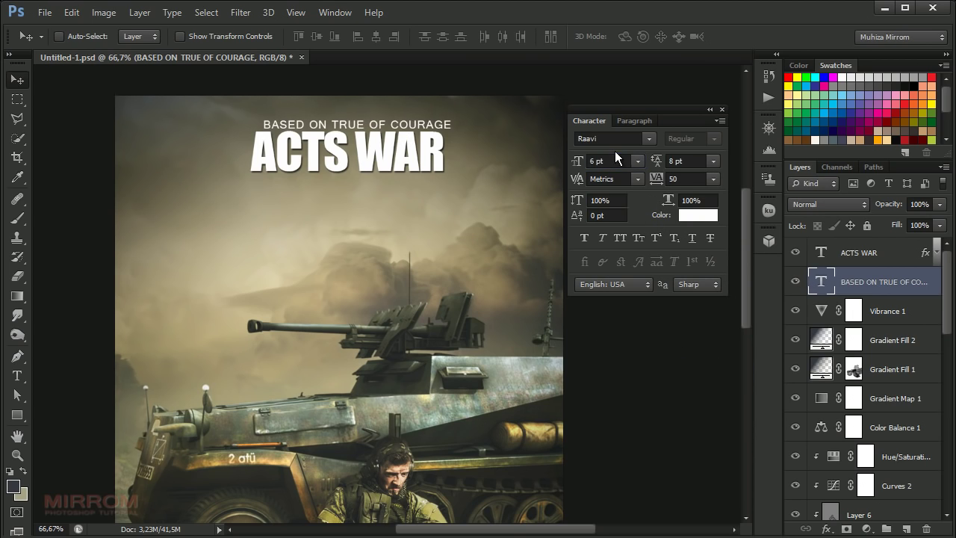
key("Up")
key("Up")
key("Up")
key("Up")
key("Up")
key("Up")
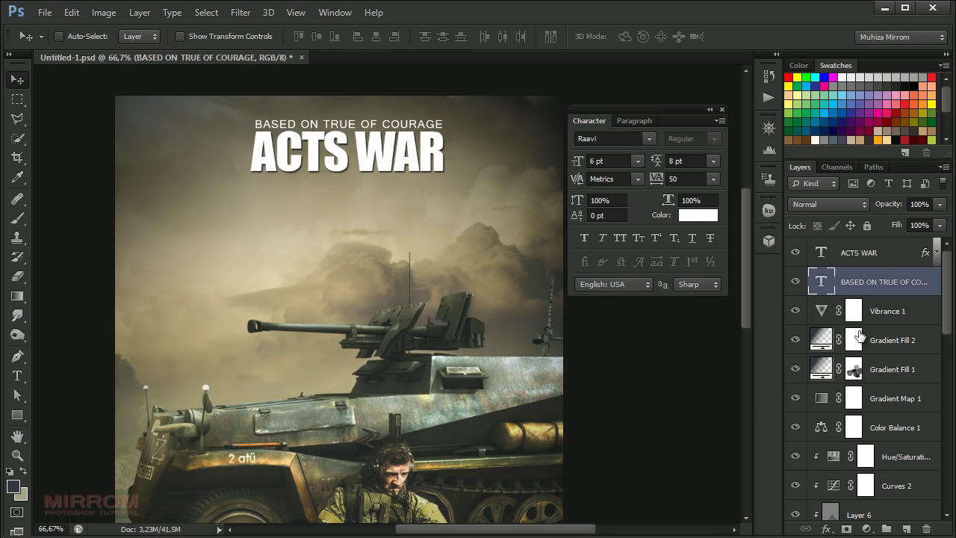
Step: Add COMING SOON below the title and centre all three text lines horizontally
left_click(887, 314)
key("t")
type("COMING SOON")
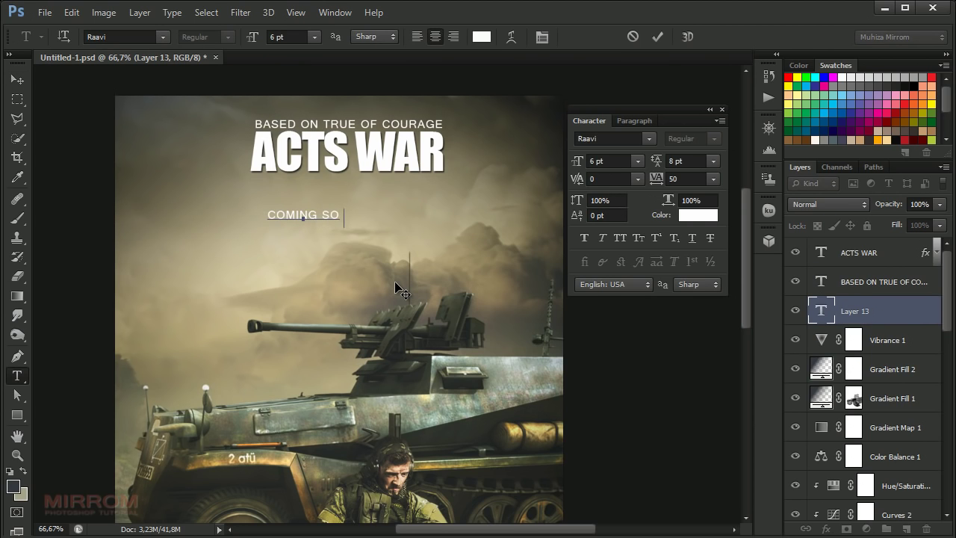
left_click(658, 37)
key("v")
left_click_drag(353, 228, 399, 203)
left_click(613, 161)
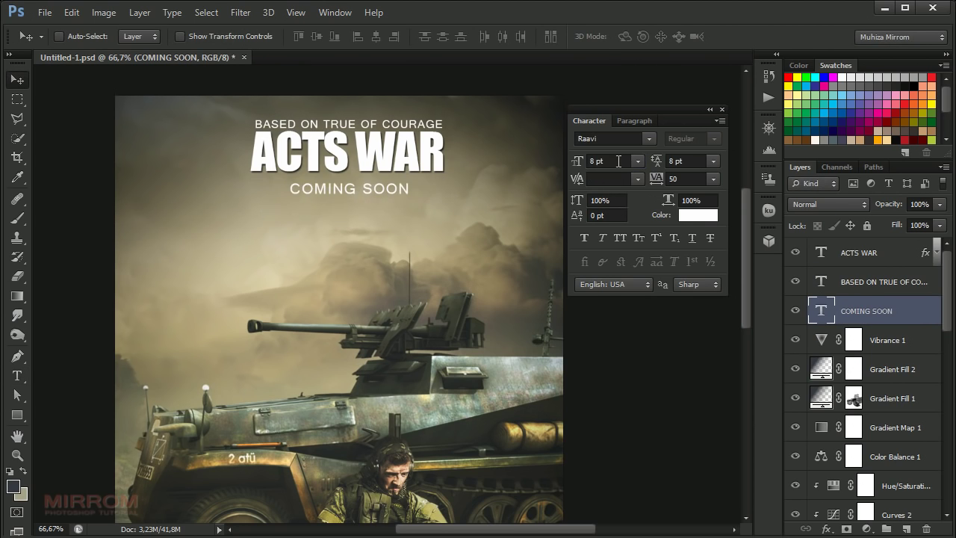
left_click(862, 267, "shift")
left_click(375, 36)
left_click(865, 312)
Step: Copy the ACTS WAR layer style and select the tagline and COMING SOON to paste it
left_click(866, 282)
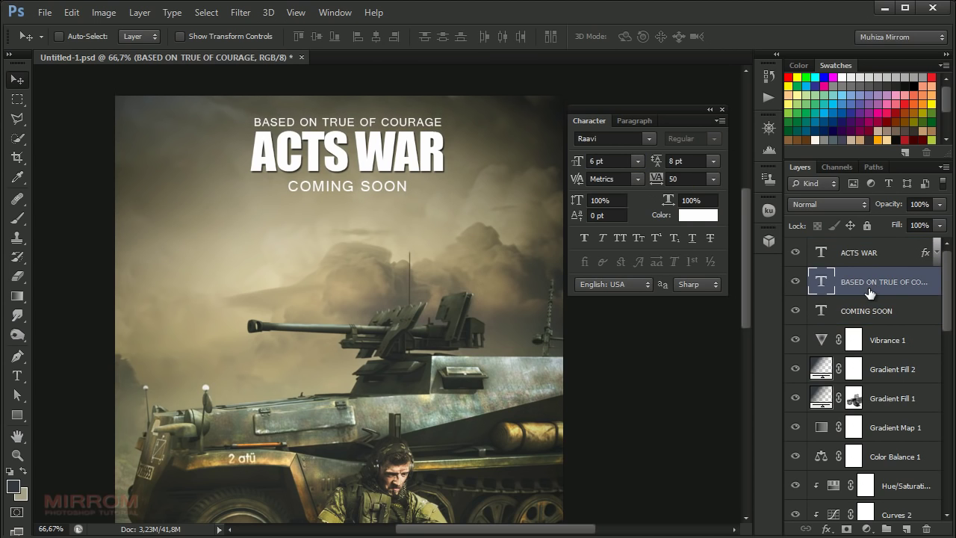
right_click(921, 253)
left_click(794, 518)
left_click(889, 282)
left_click(899, 310, "shift")
right_click(898, 311)
left_click(717, 525)
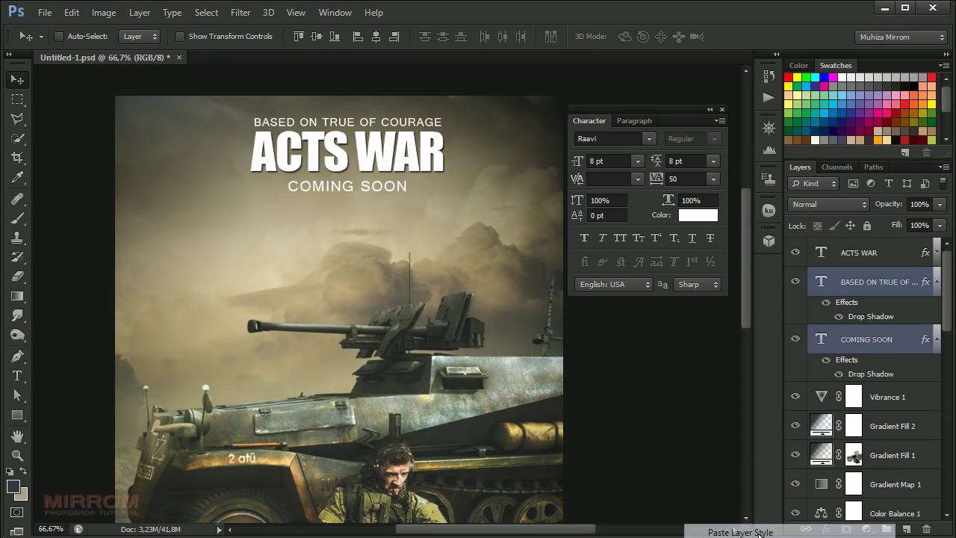
Step: Paste the ACTS WAR drop shadow onto the tagline and COMING SOON layers
left_click(721, 109)
left_click(889, 340)
scroll(491, 254, "down", 2)
scroll(491, 254, "down", 5)
Step: Paste the two-line stock-image credits text near the poster bottom and review it
key("t")
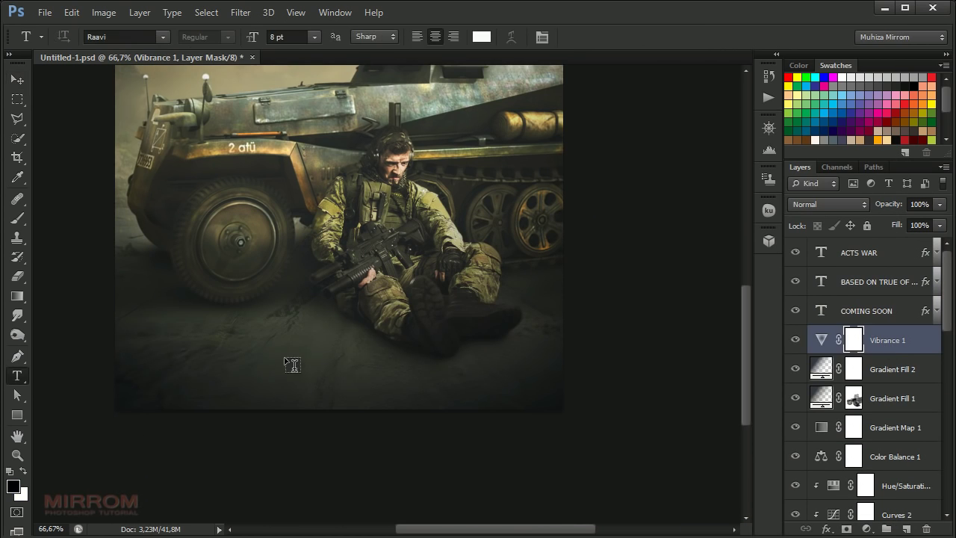
left_click(292, 365)
type("COMBAT SOLDIER BY PHELANDAVION, TANK BY ROEN911, BROKEN ROAD BY ARKYTRAVELER, CRATER FLOOR BY CASTOCK, CLOUDS BY SHPOINT")
key("ctrl+Return")
key("v")
scroll(472, 403, "up", 1)
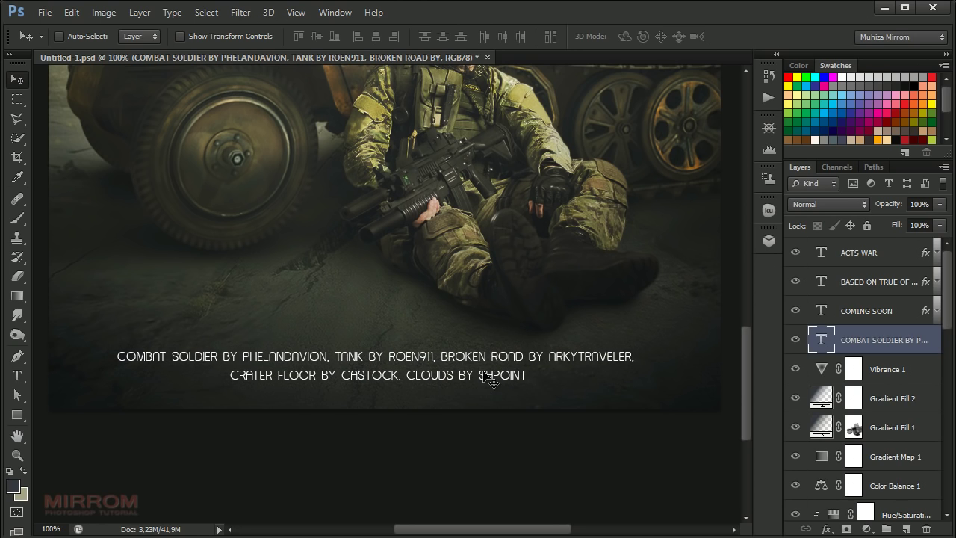
scroll(486, 377, "up", 3)
scroll(478, 374, "up", 2)
scroll(472, 370, "up", 3)
scroll(472, 369, "up", 2)
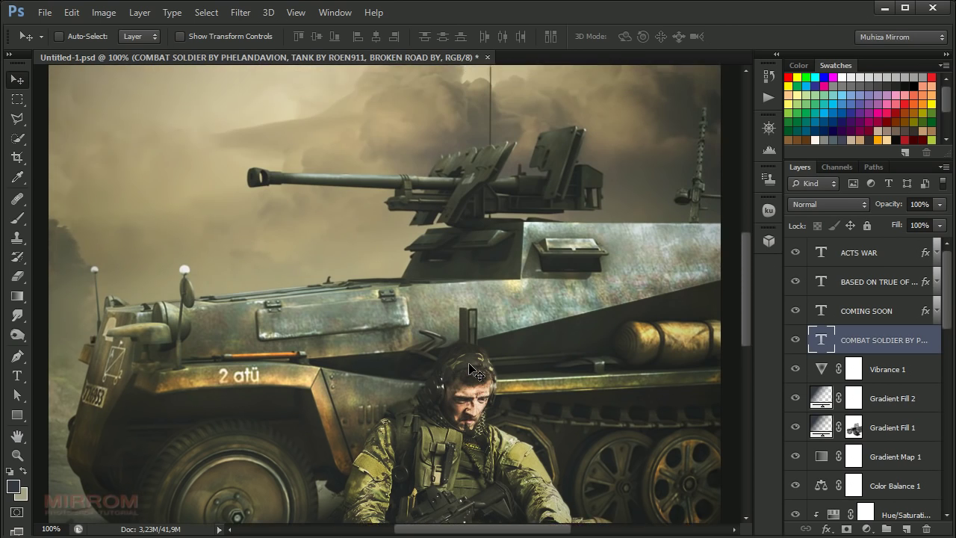
scroll(472, 370, "up", 3)
scroll(472, 370, "up", 3)
scroll(472, 369, "up", 1)
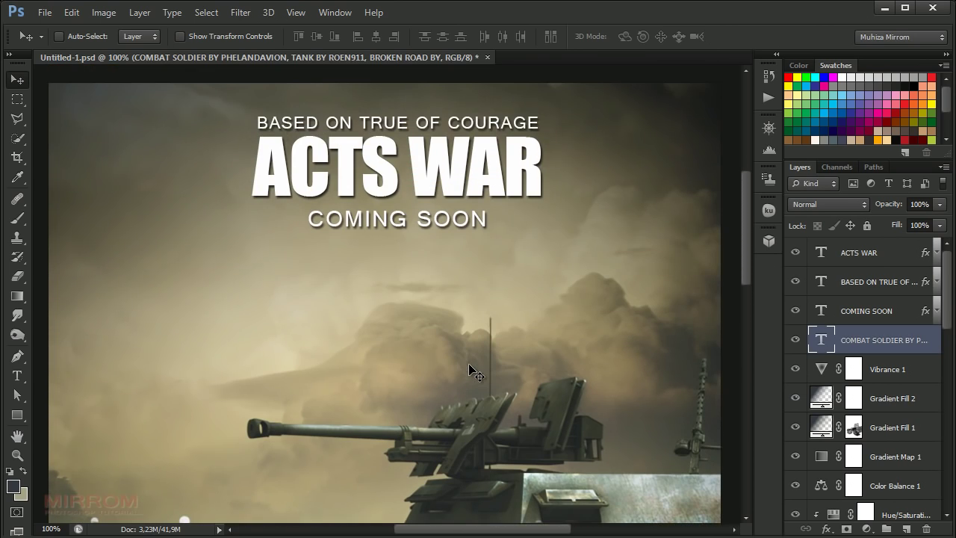